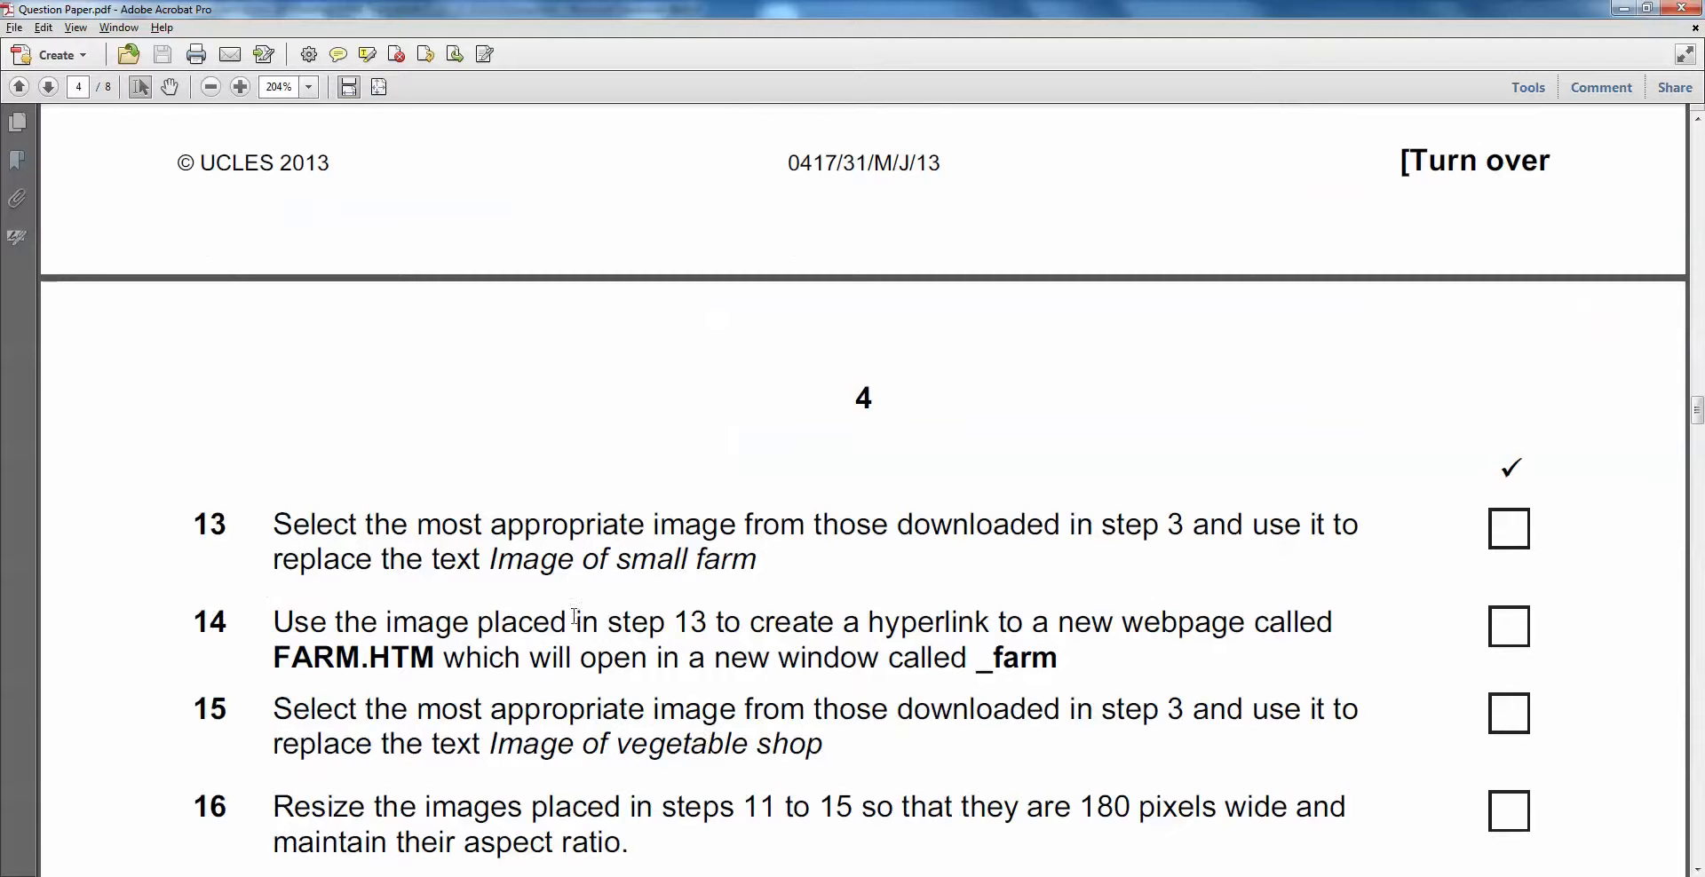
Read tasks 11 to 13 of the question paper on replacing the house, garage and small farm placeholder texts with images
left_click_drag(766, 562, 312, 534)
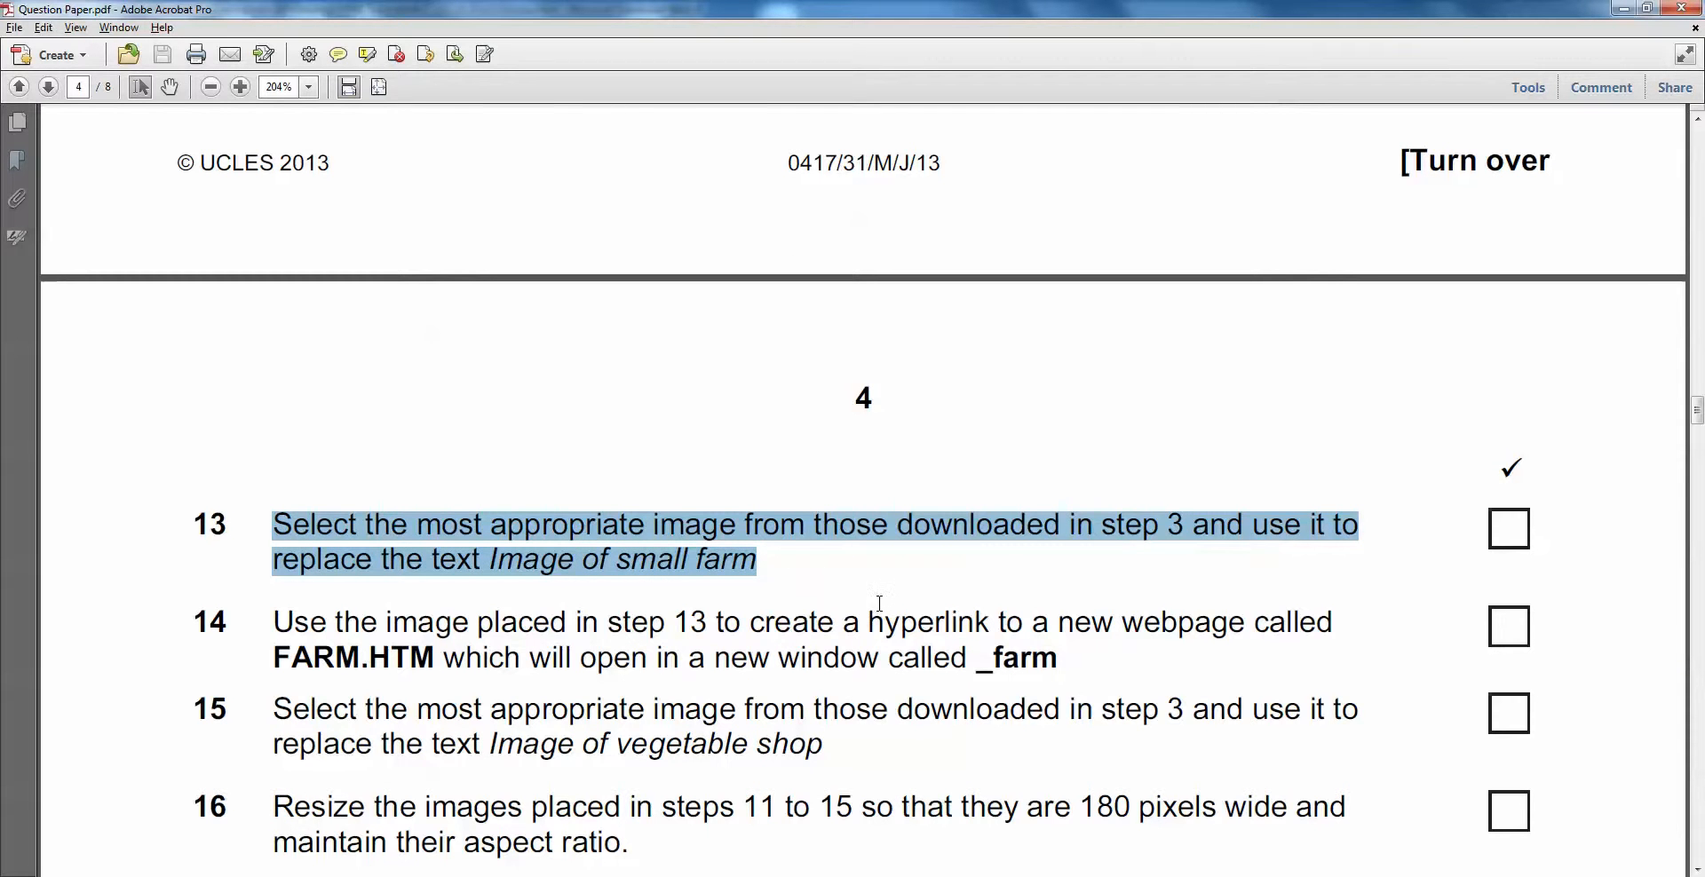
scroll(883, 608, "up", 3)
scroll(880, 617, "up", 1)
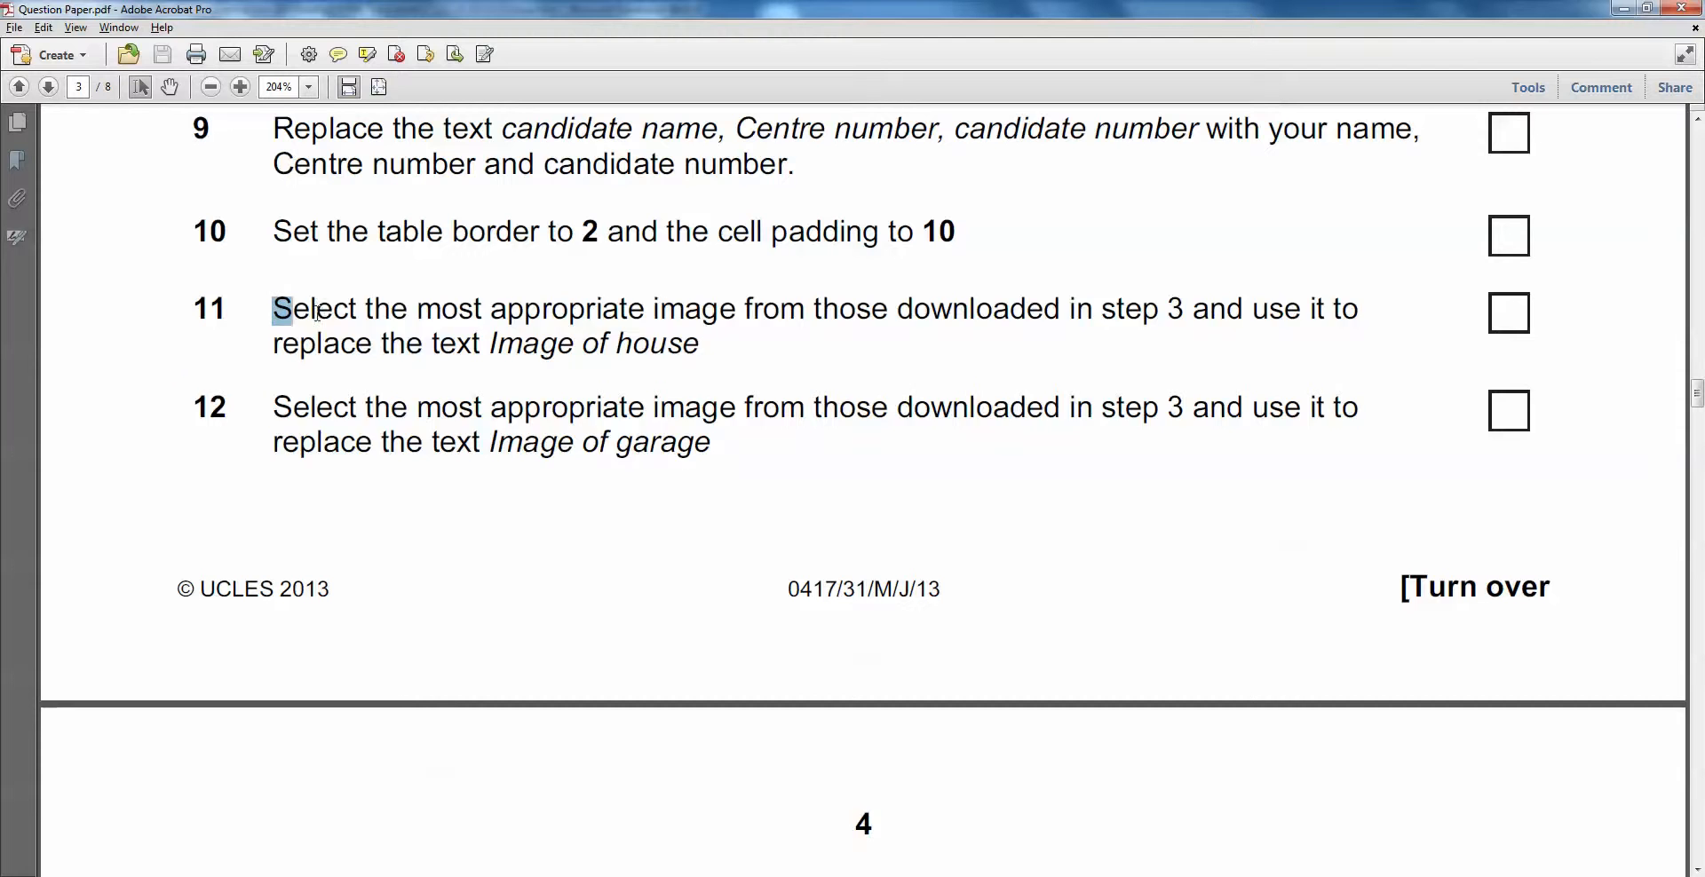
left_click_drag(275, 309, 721, 446)
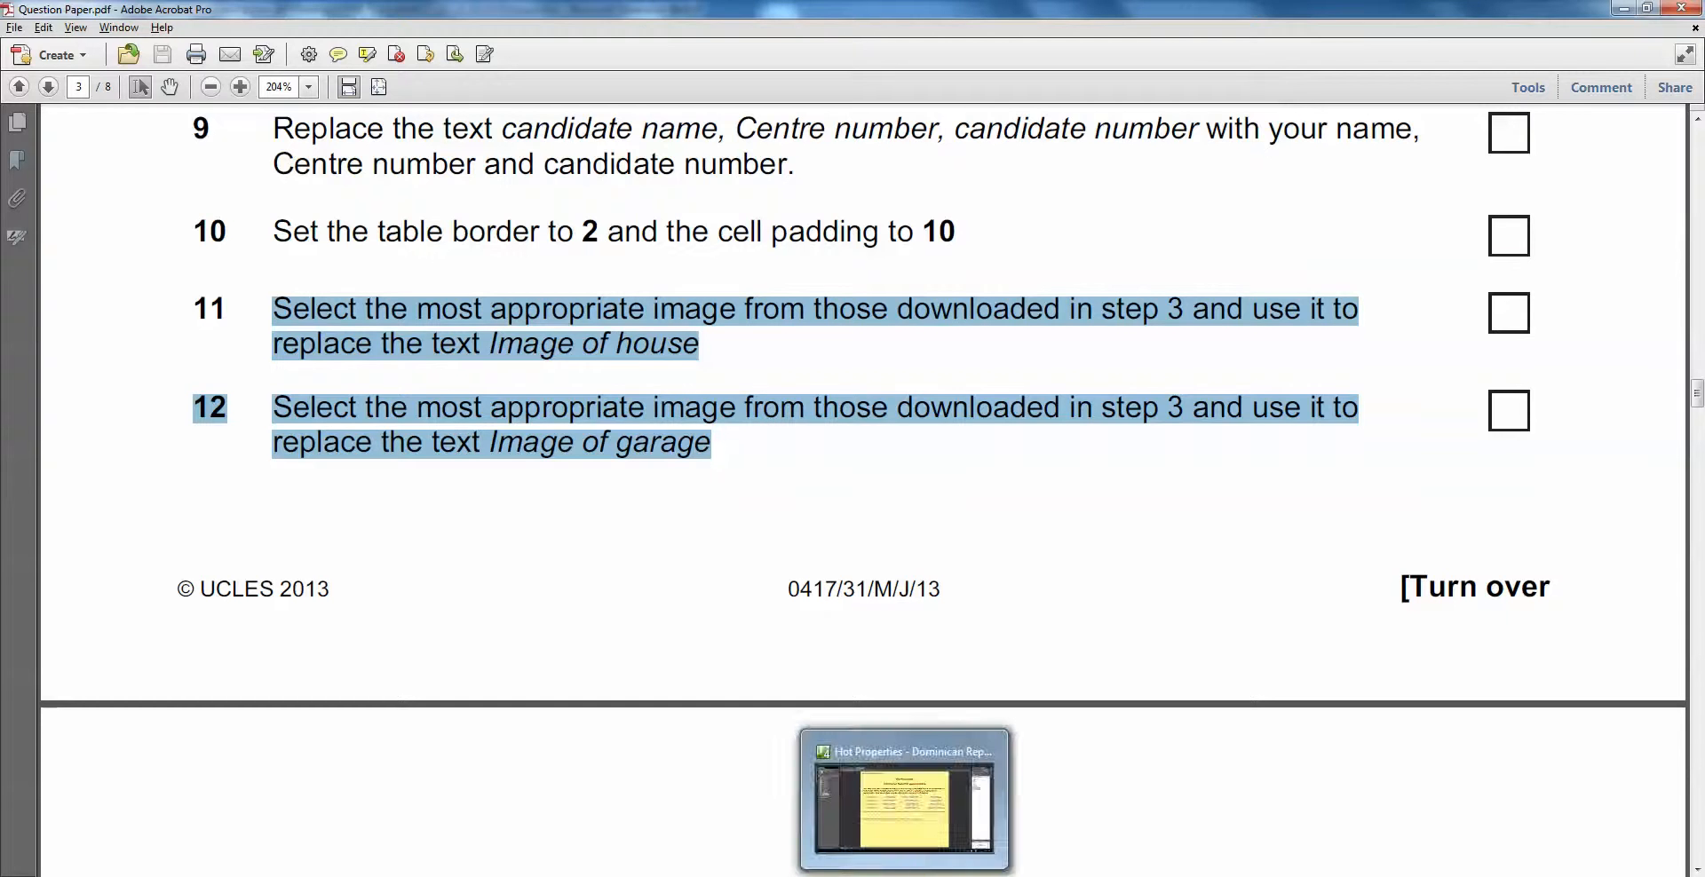
Switch to J1331prop.htm in Expression Web and remove the "Image of house" text with its h3 tags, leaving the table cell empty
left_click(905, 876)
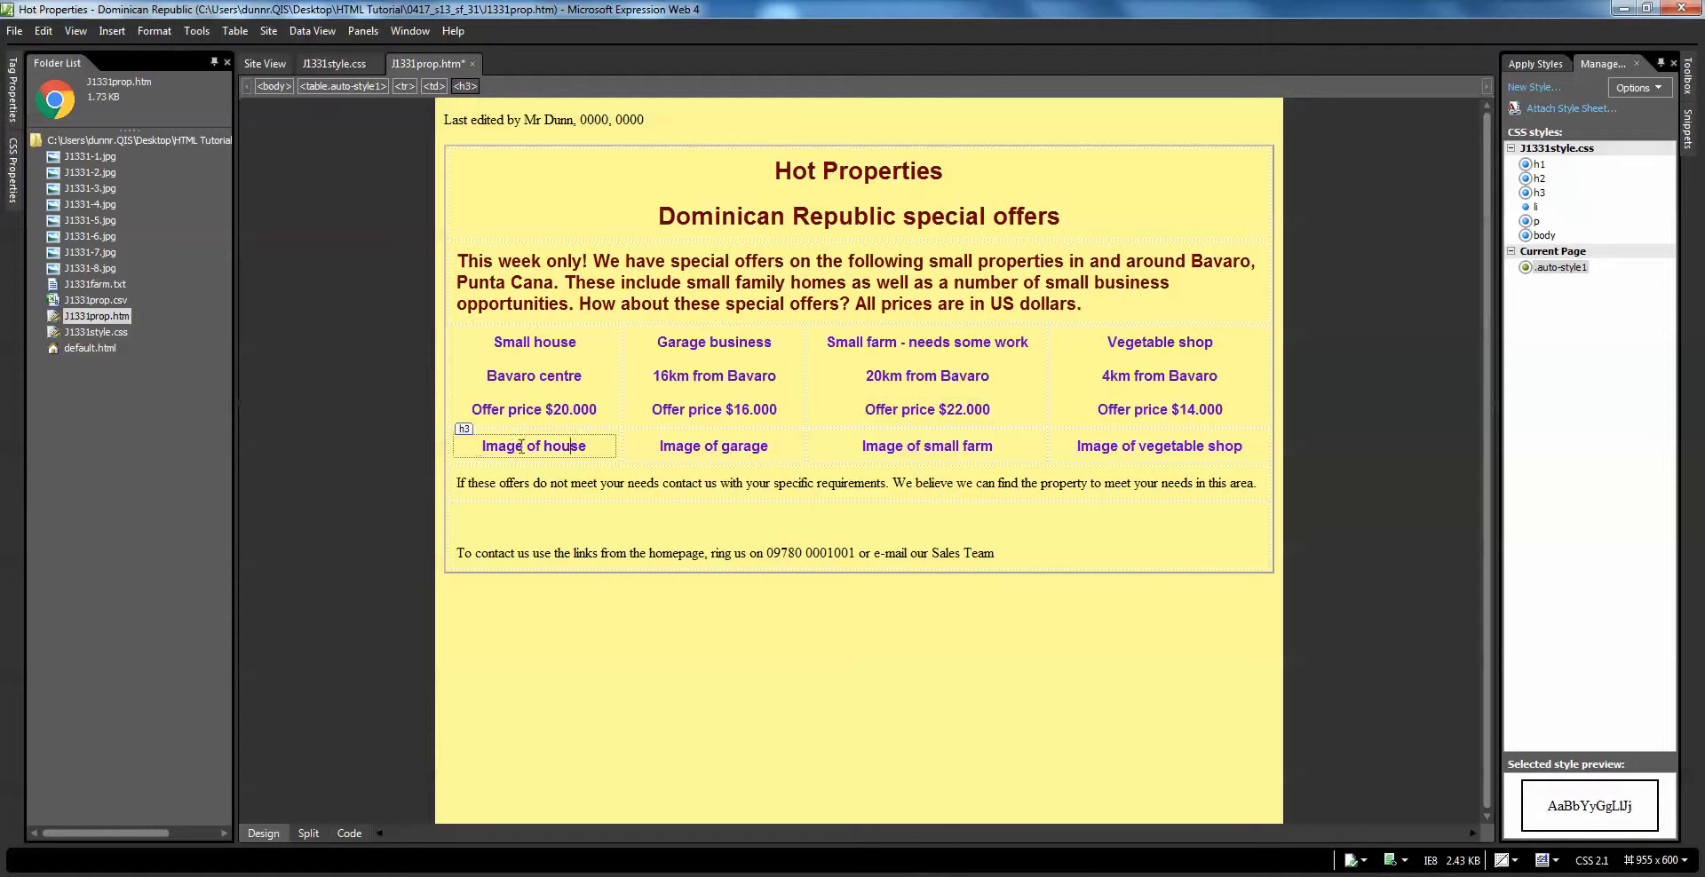
left_click_drag(480, 447, 588, 446)
key("Delete")
left_click(463, 429)
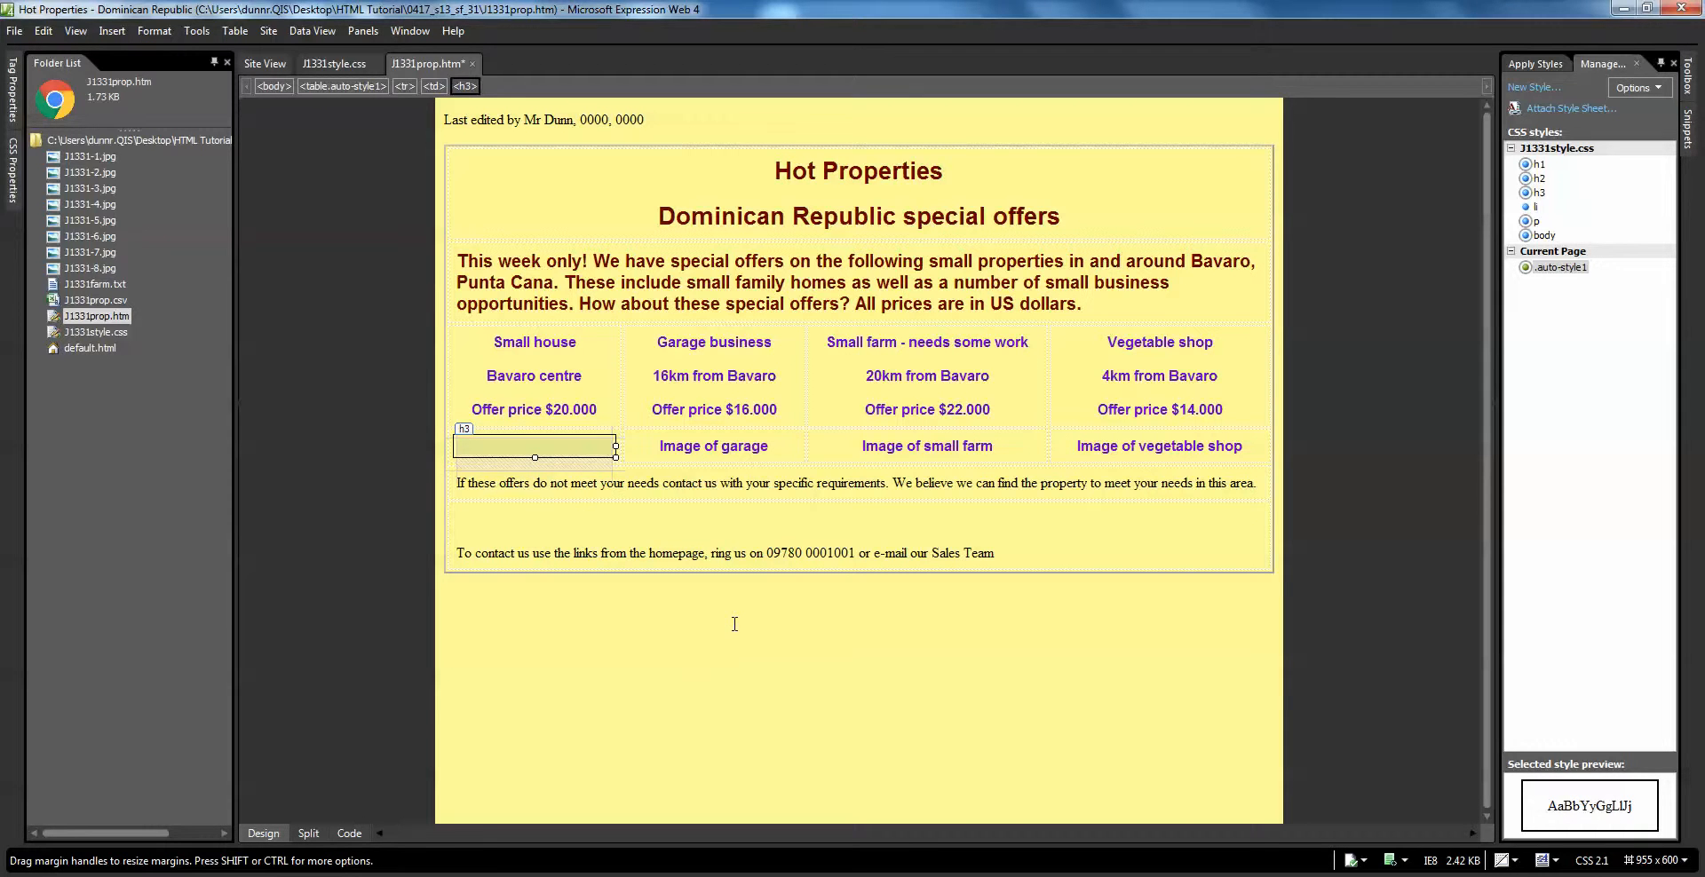
left_click(562, 451)
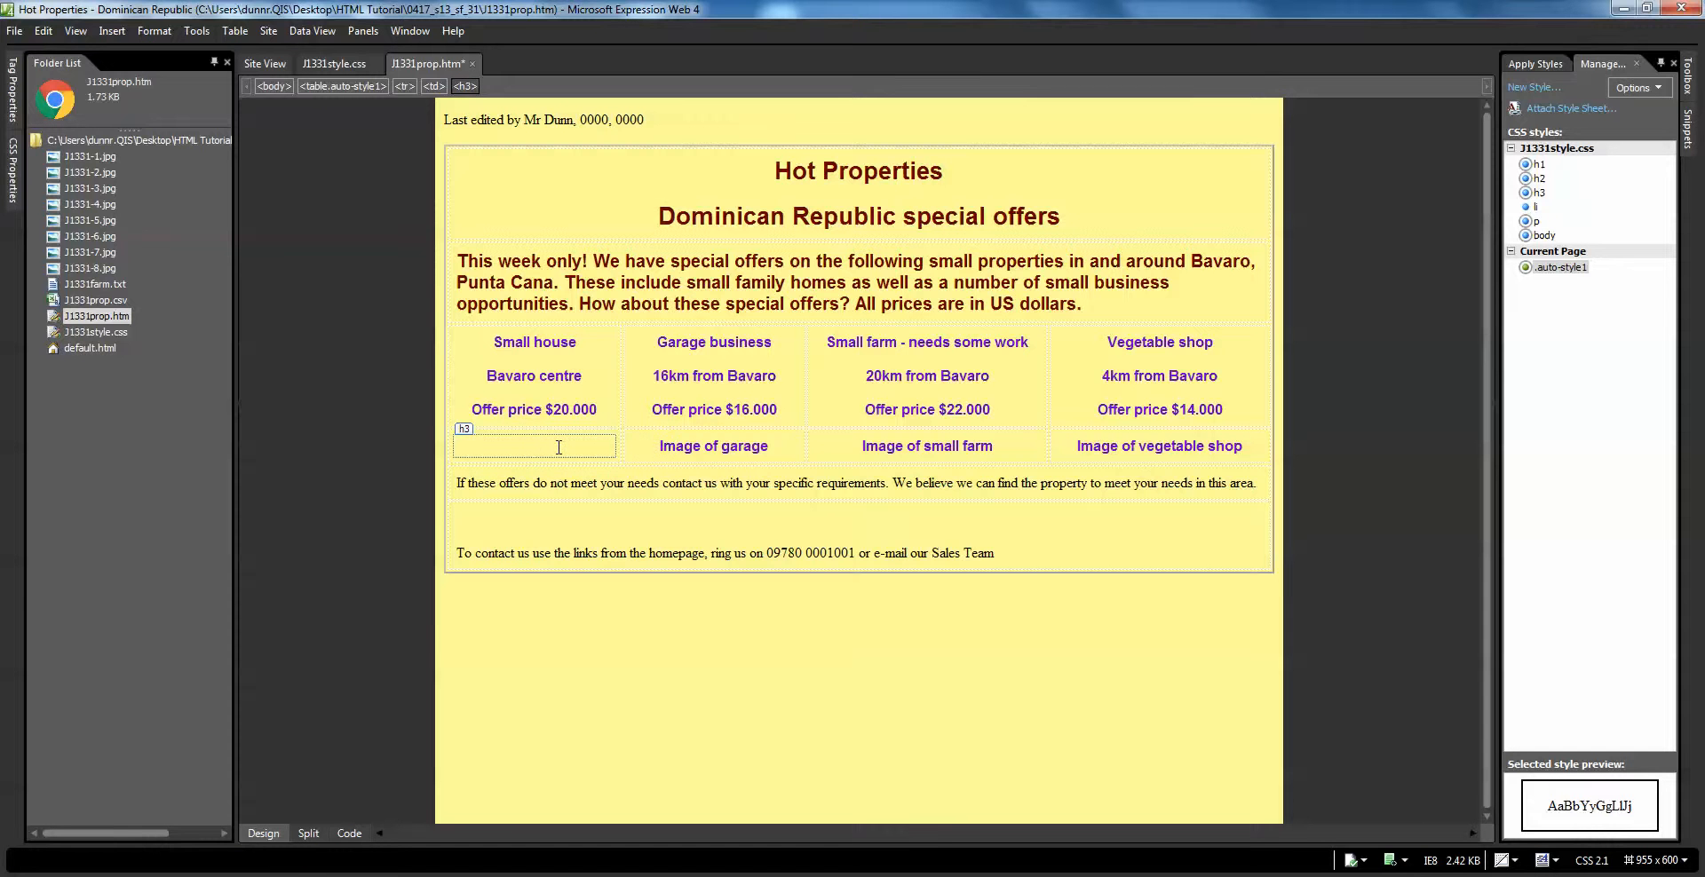
left_click(307, 839)
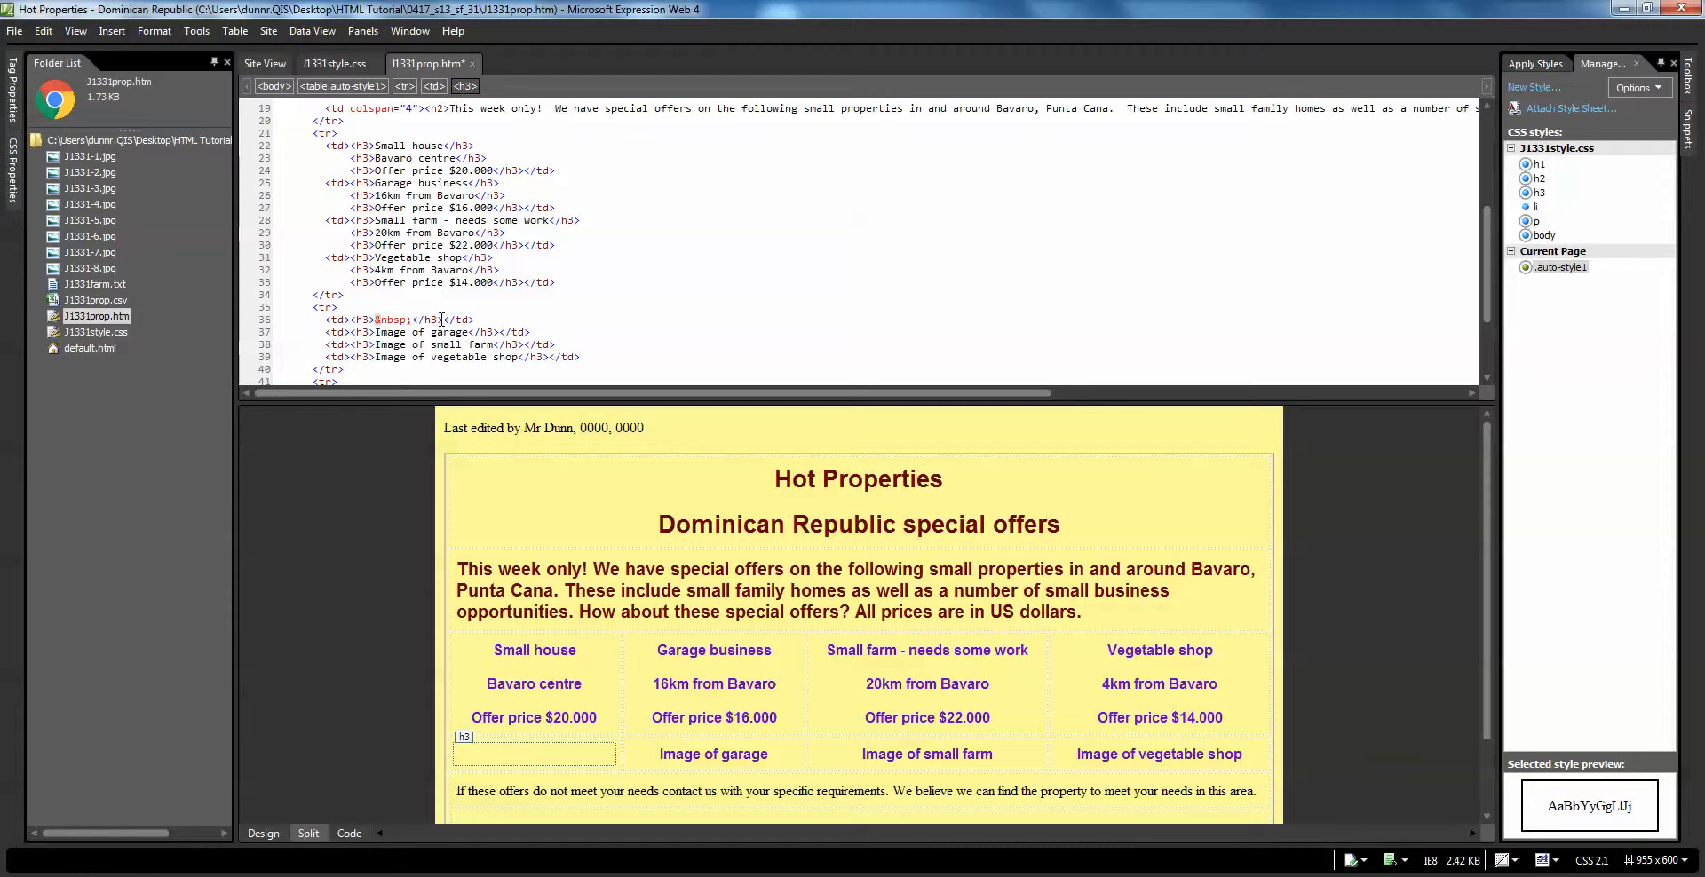
left_click_drag(442, 320, 349, 320)
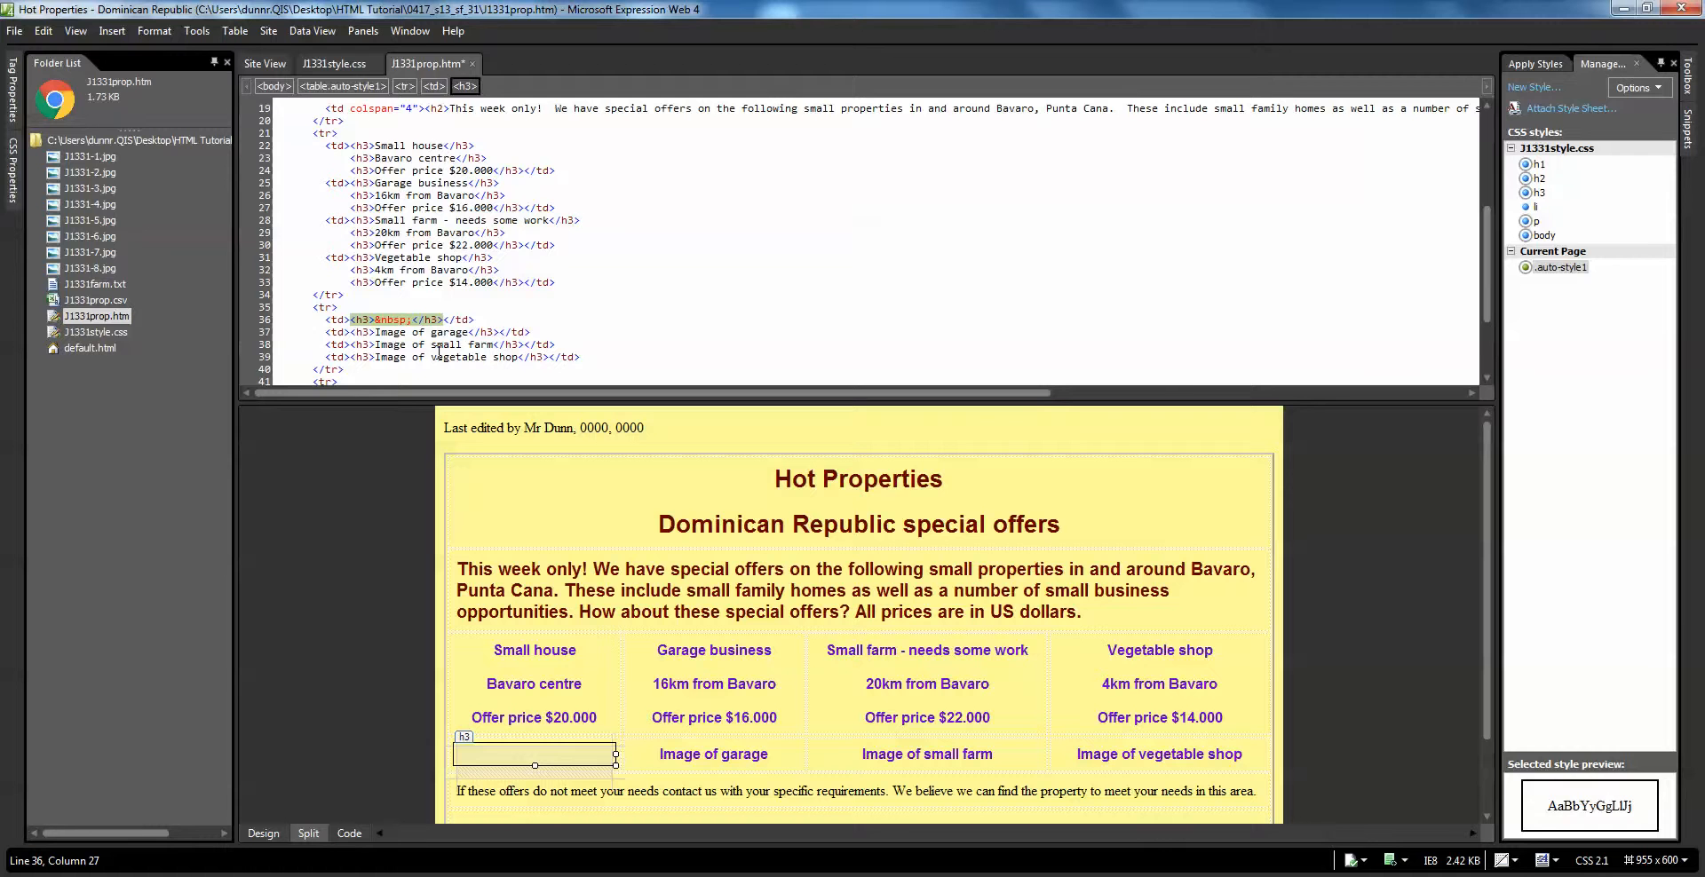
key("Delete")
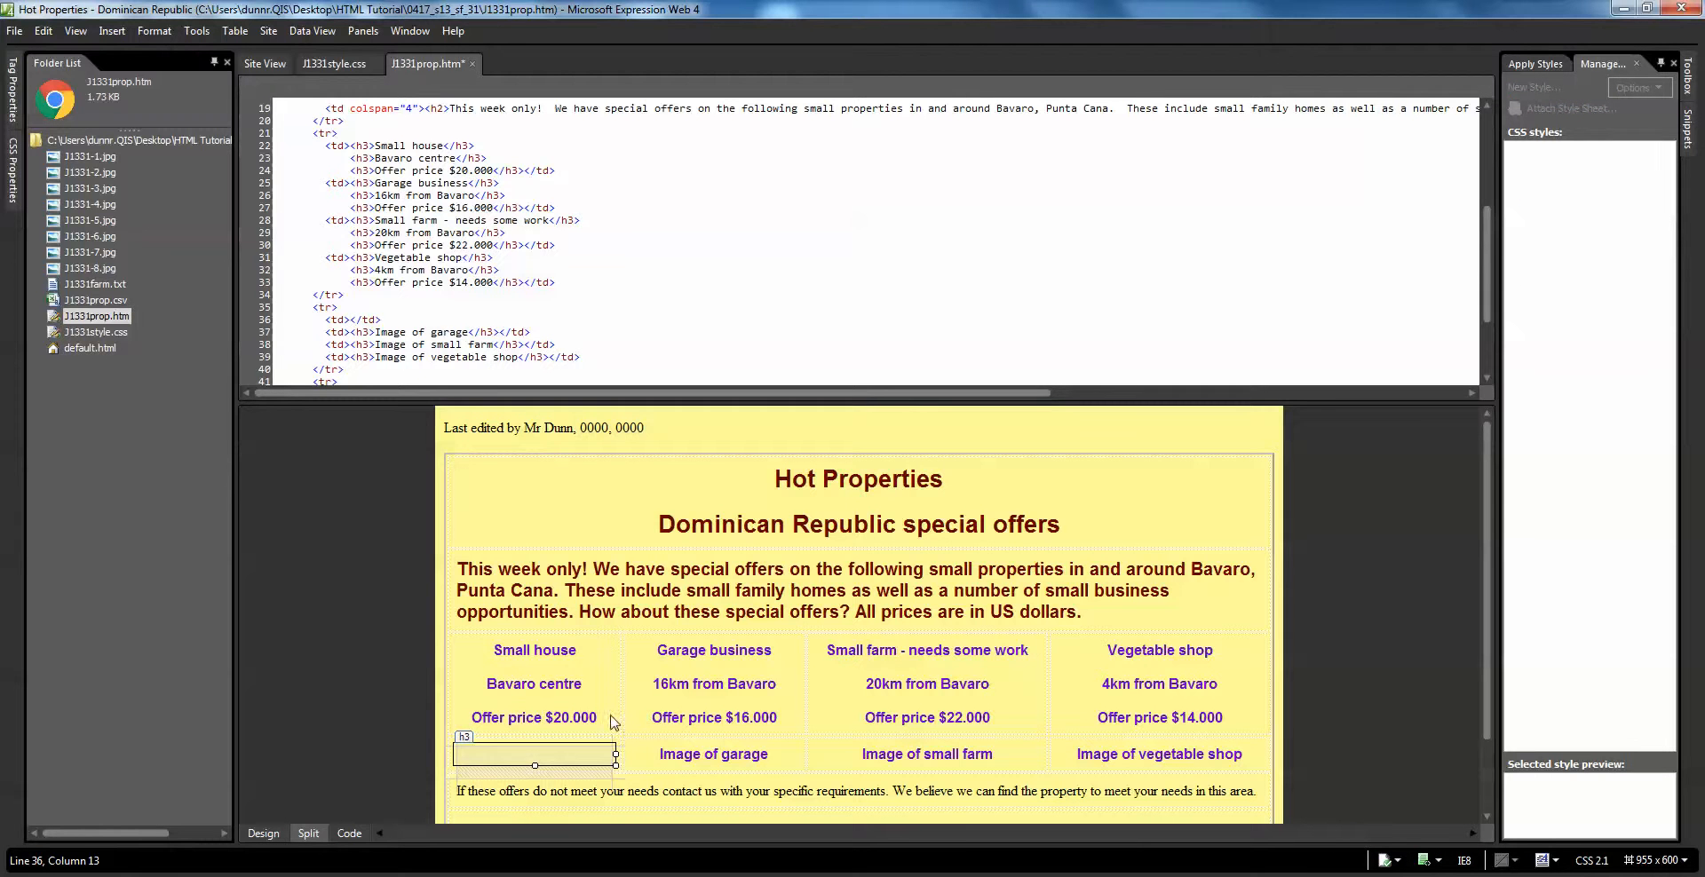
left_click(263, 837)
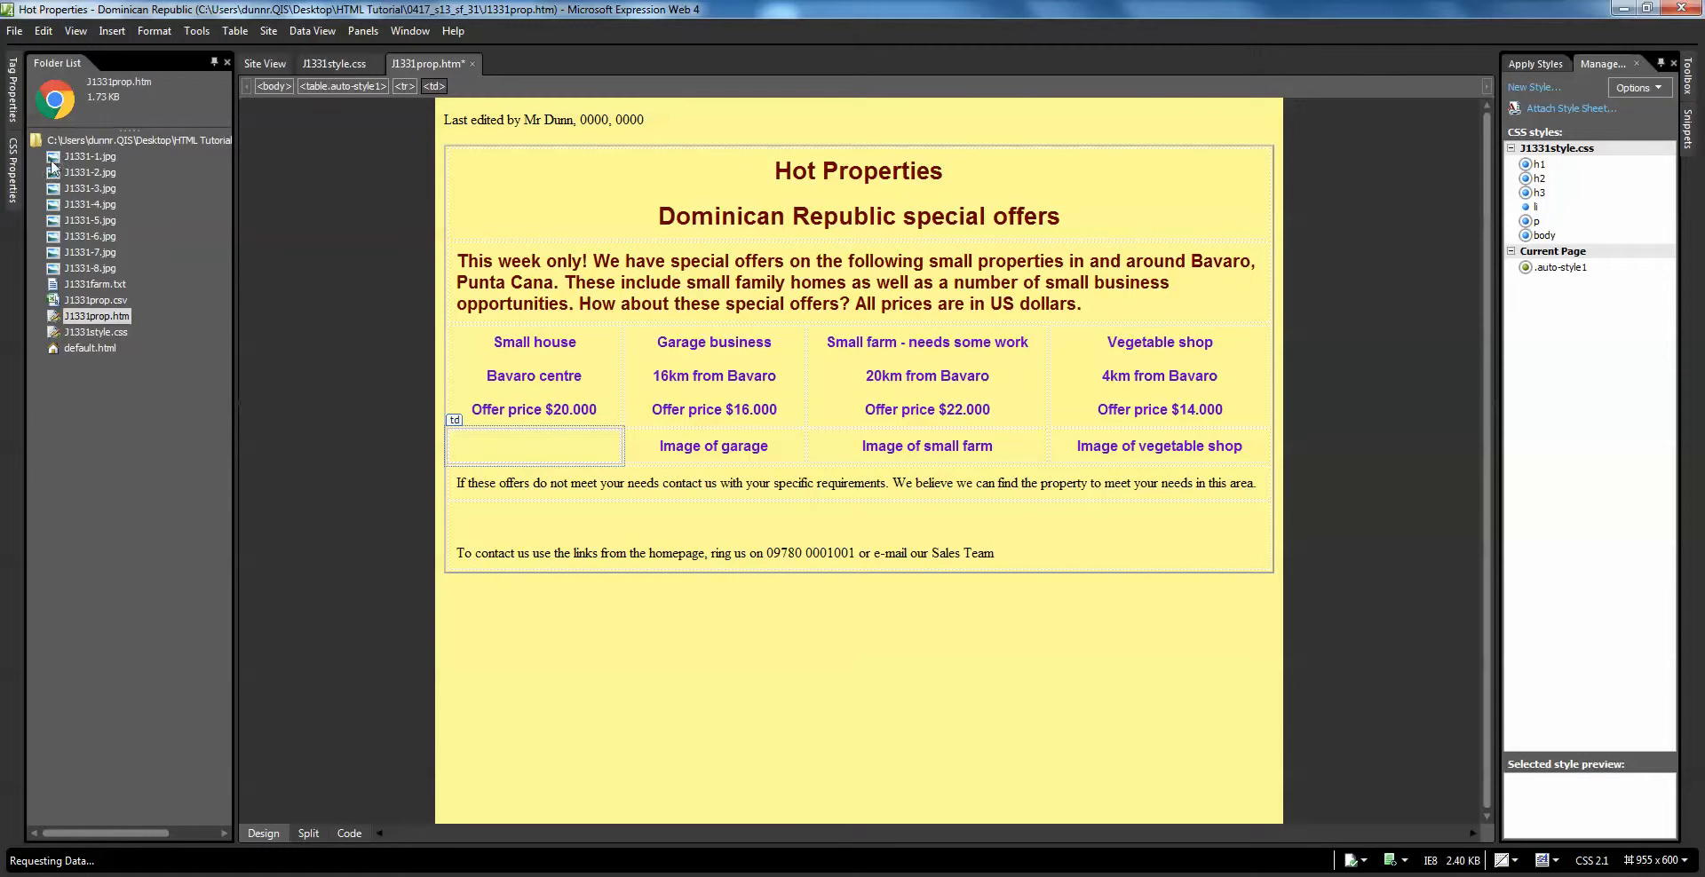
Preview the image files J1331-1.jpg to J1331-8.jpg in the site folder one after another
left_click(83, 157)
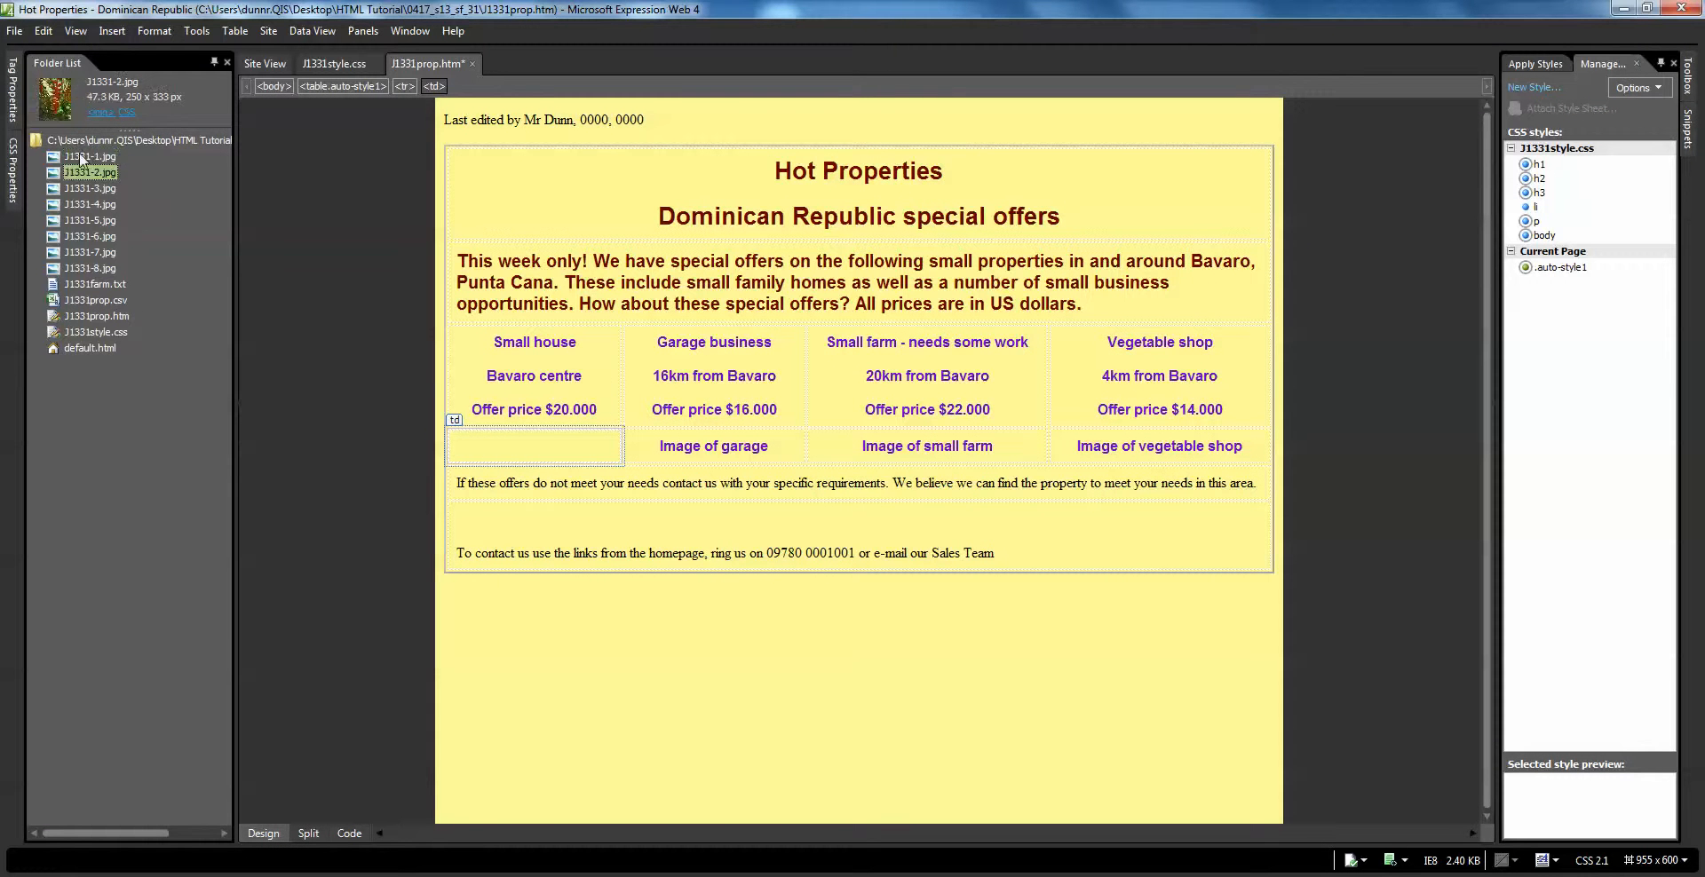
key("Down")
key("Down")
key("Down")
key("Down")
key("Down")
key("Down")
key("Down")
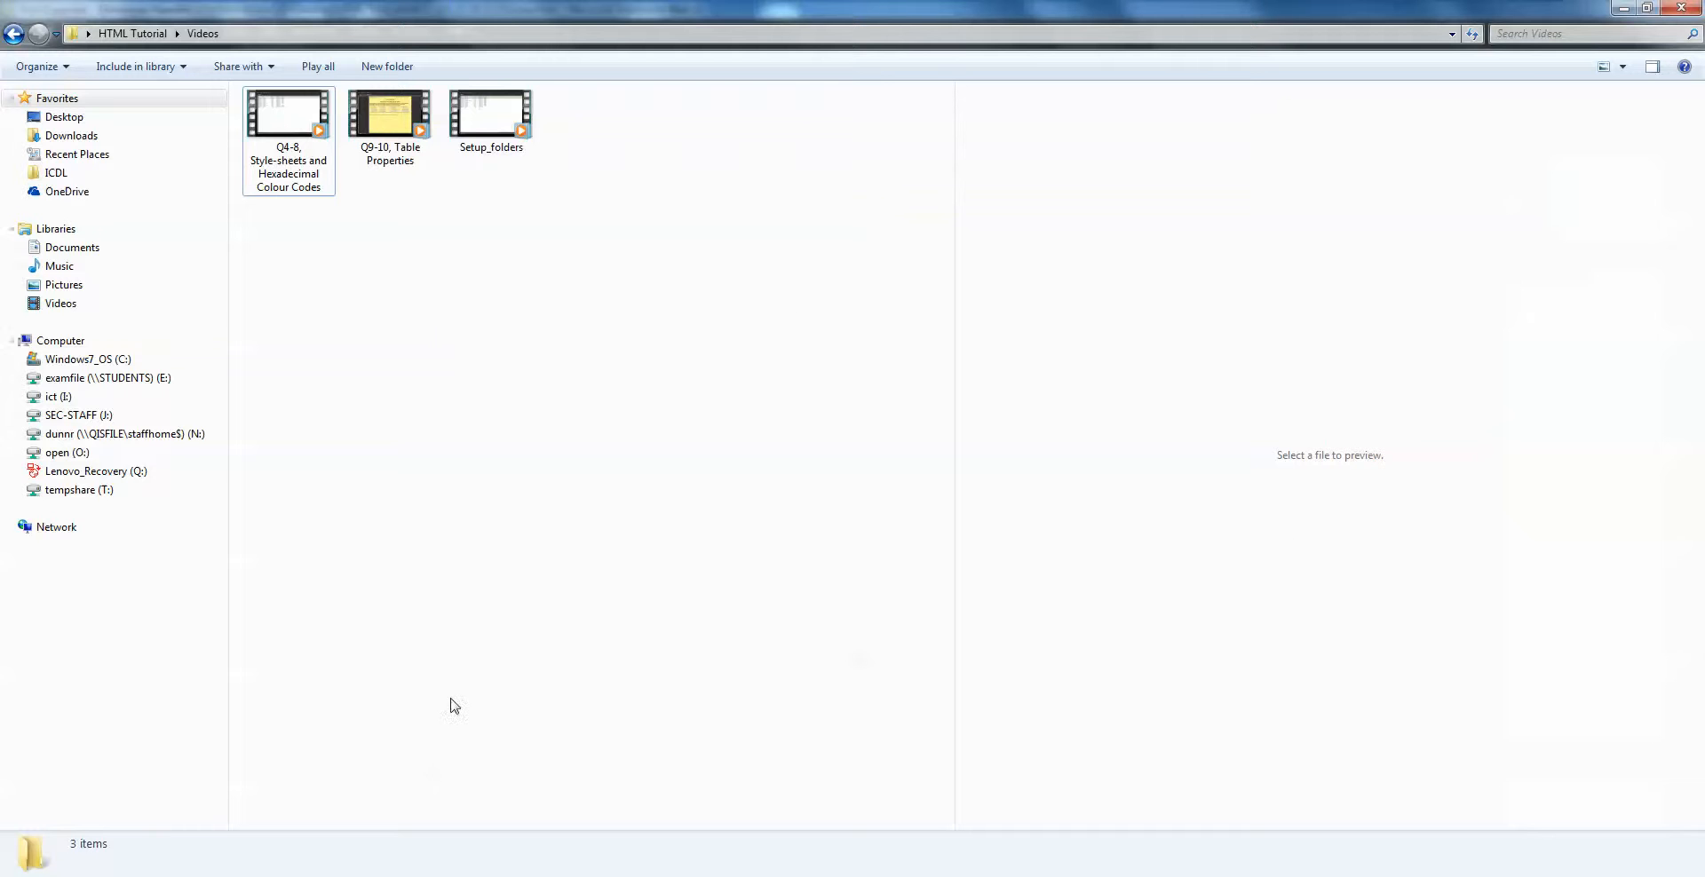
In Windows Explorer, open the 0417_s13_sf_31 folder, enlarge its thumbnails and examine J1331-4 as the house picture
left_click(15, 37)
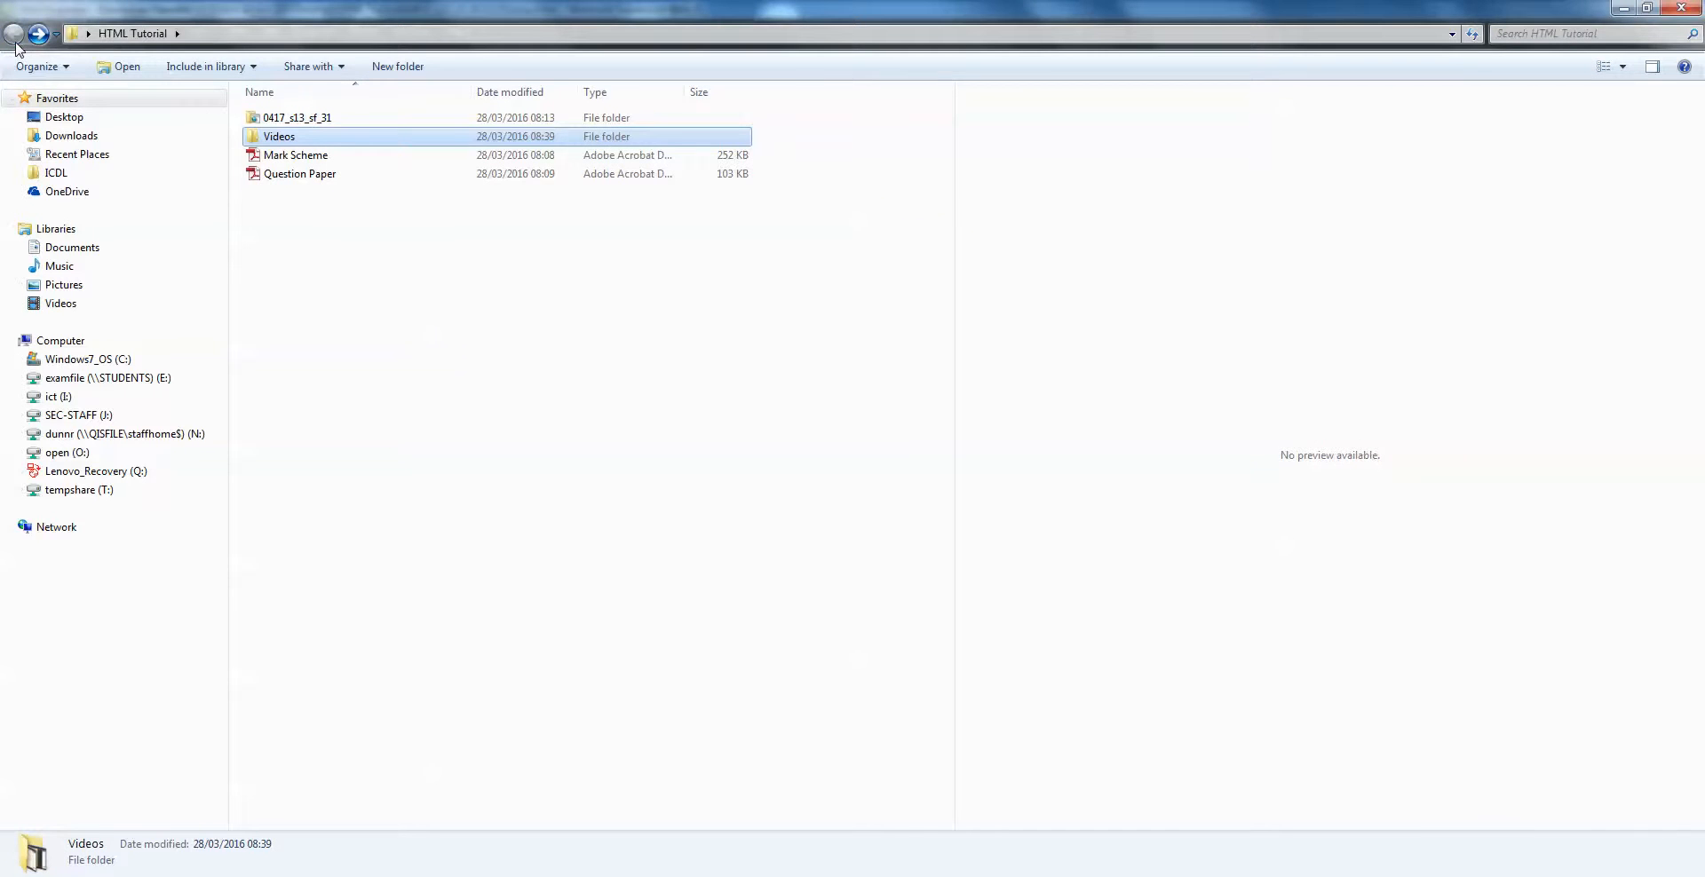
double_click(297, 118)
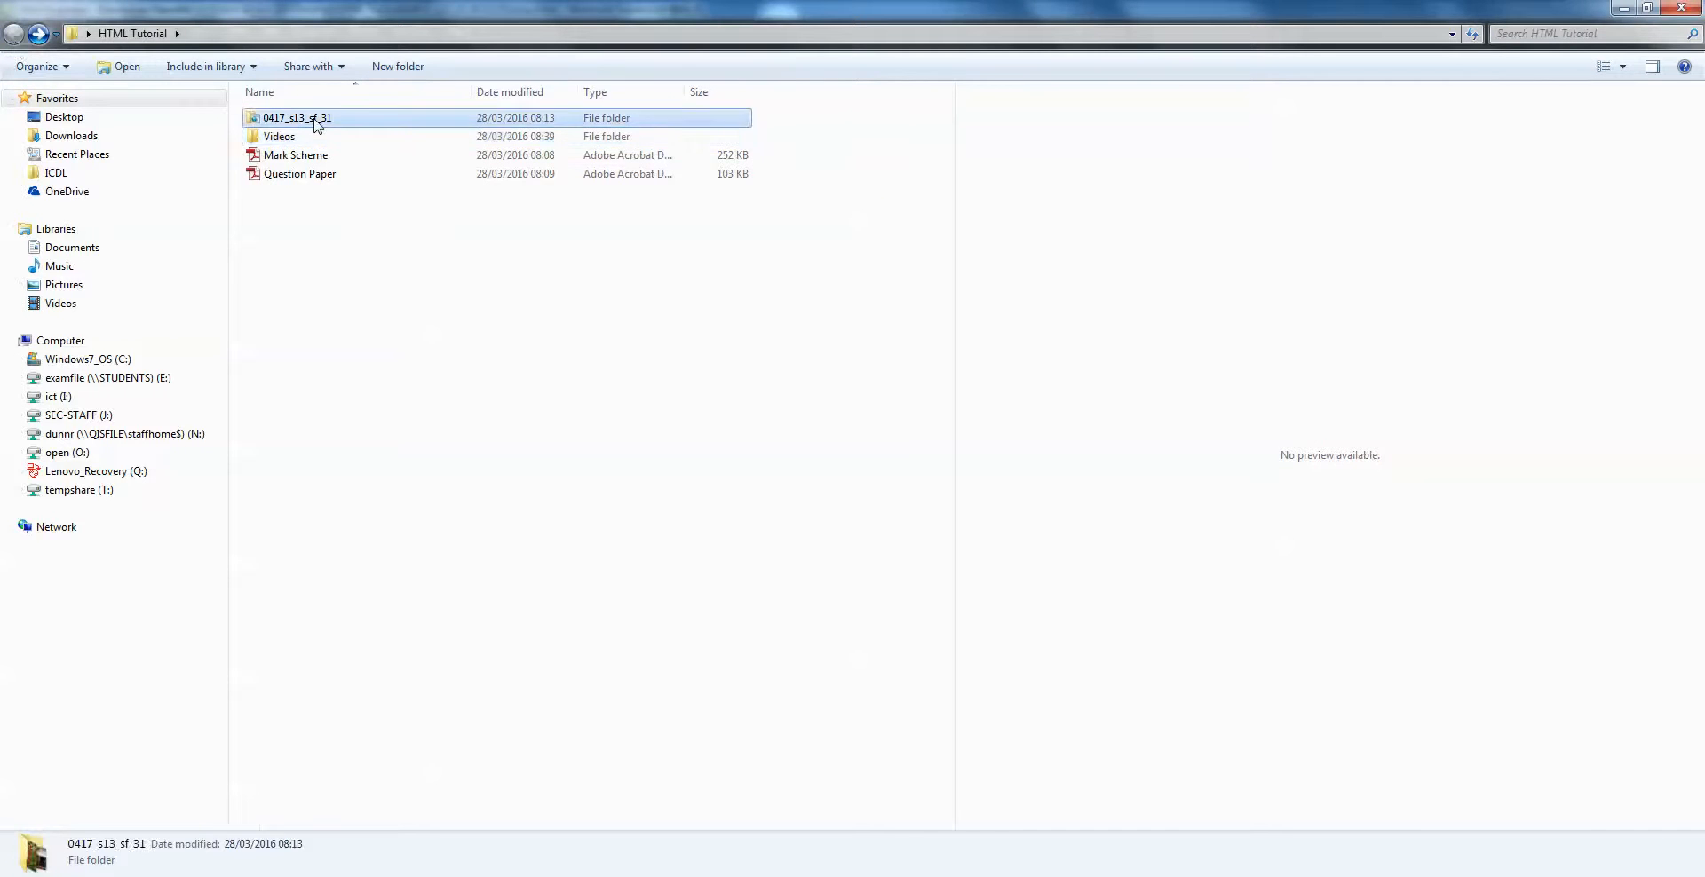
left_click(1623, 67)
left_click_drag(1568, 71, 1569, 31)
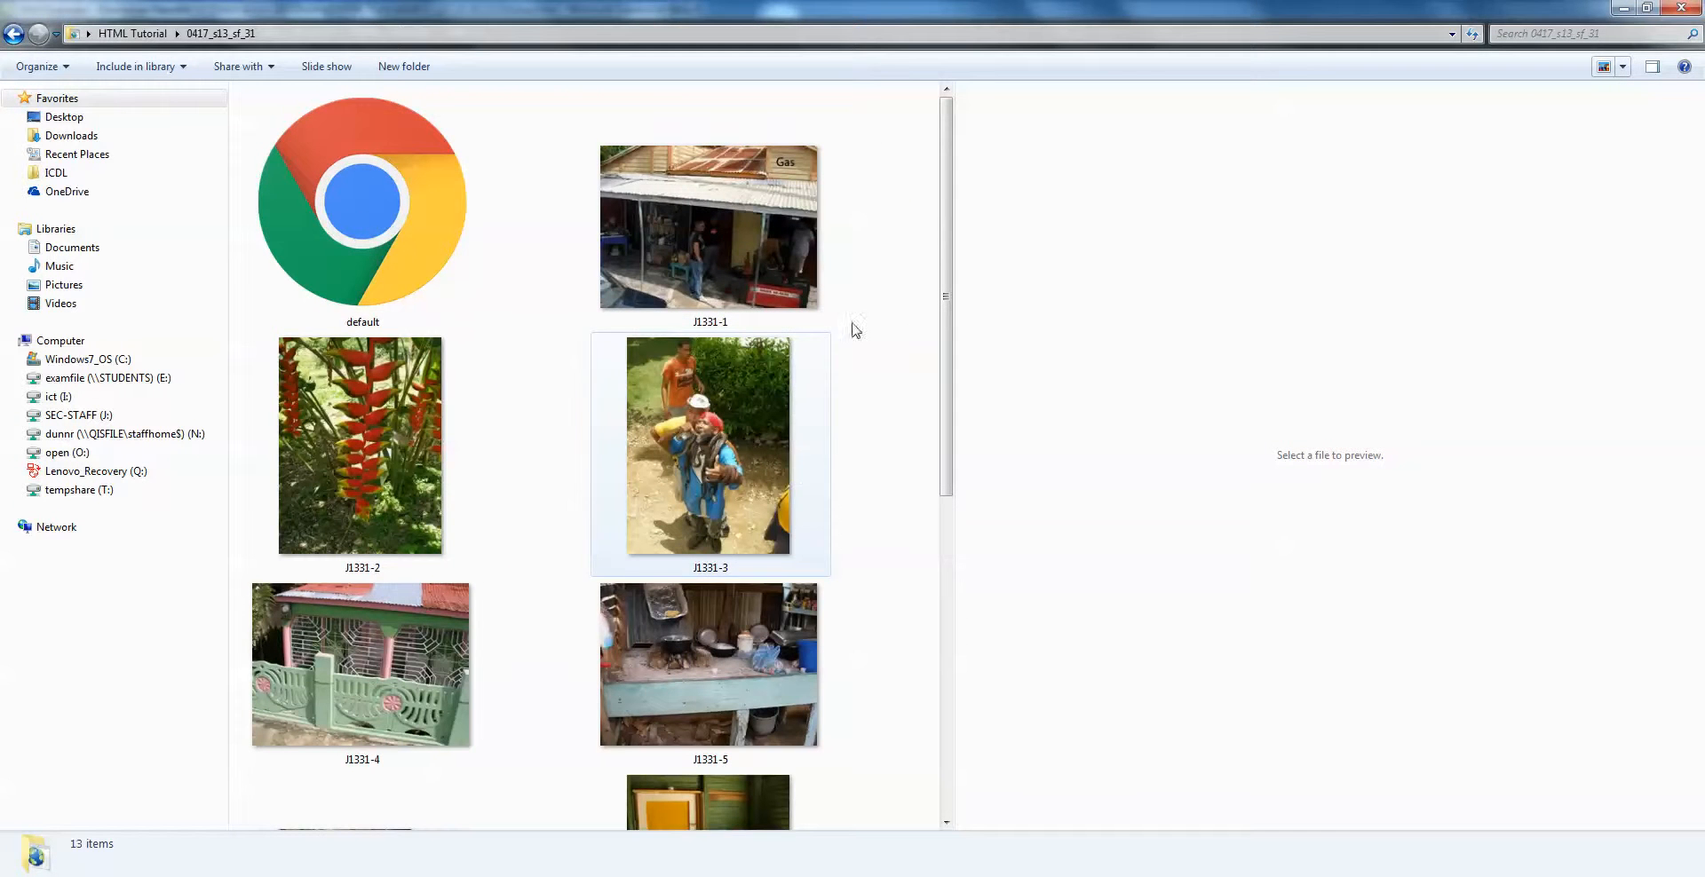
left_click_drag(944, 264, 924, 387)
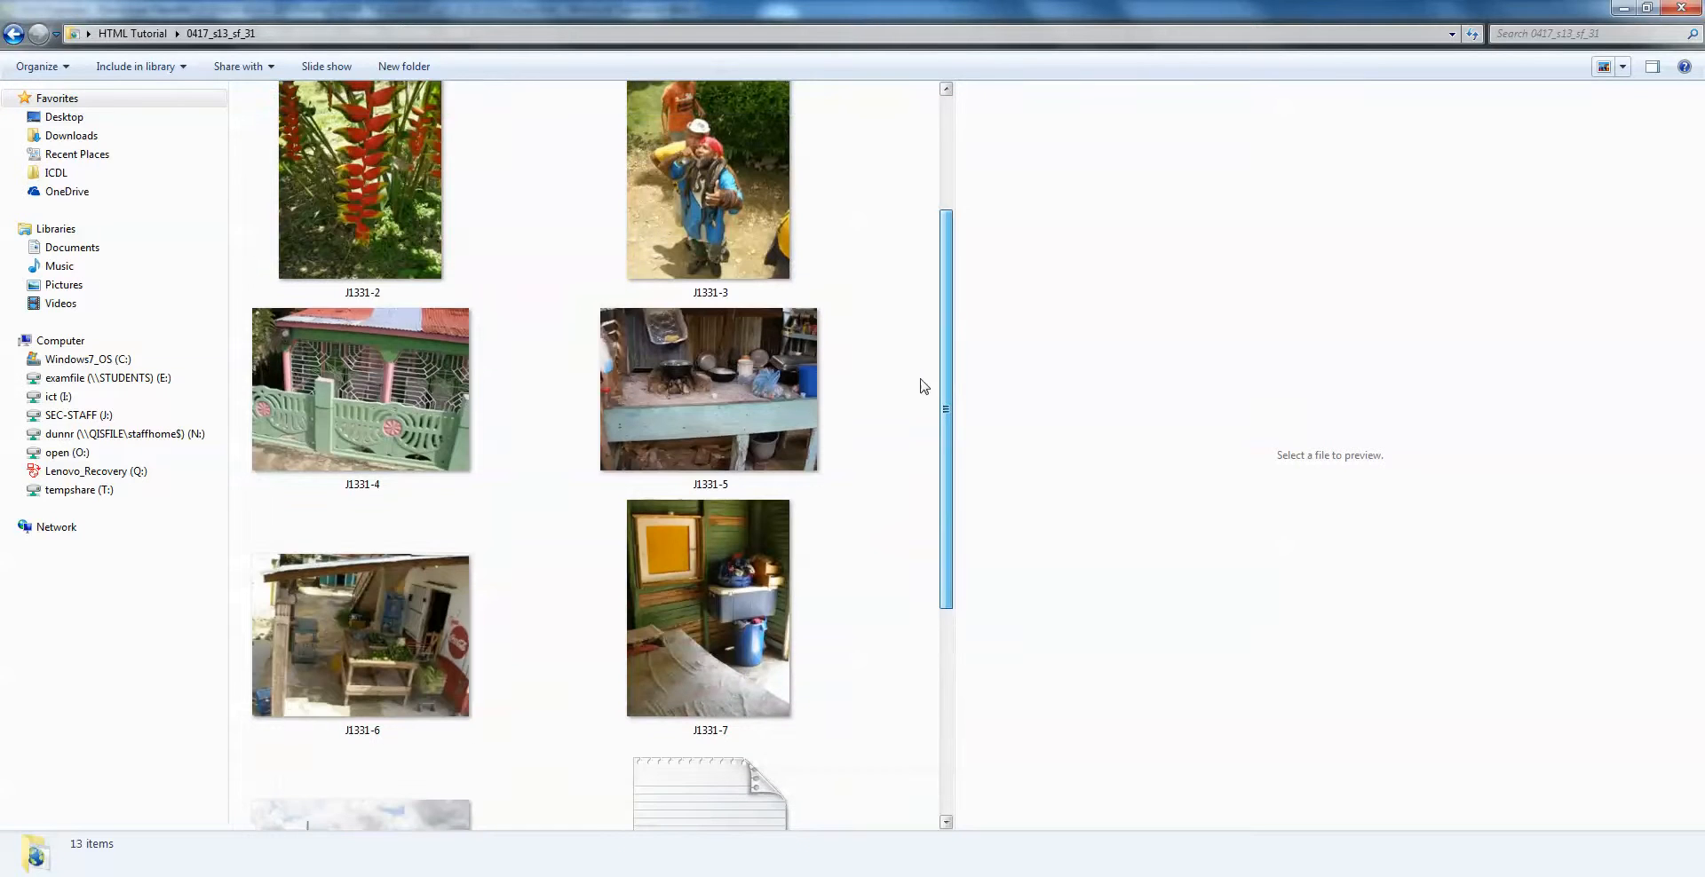
left_click(364, 390)
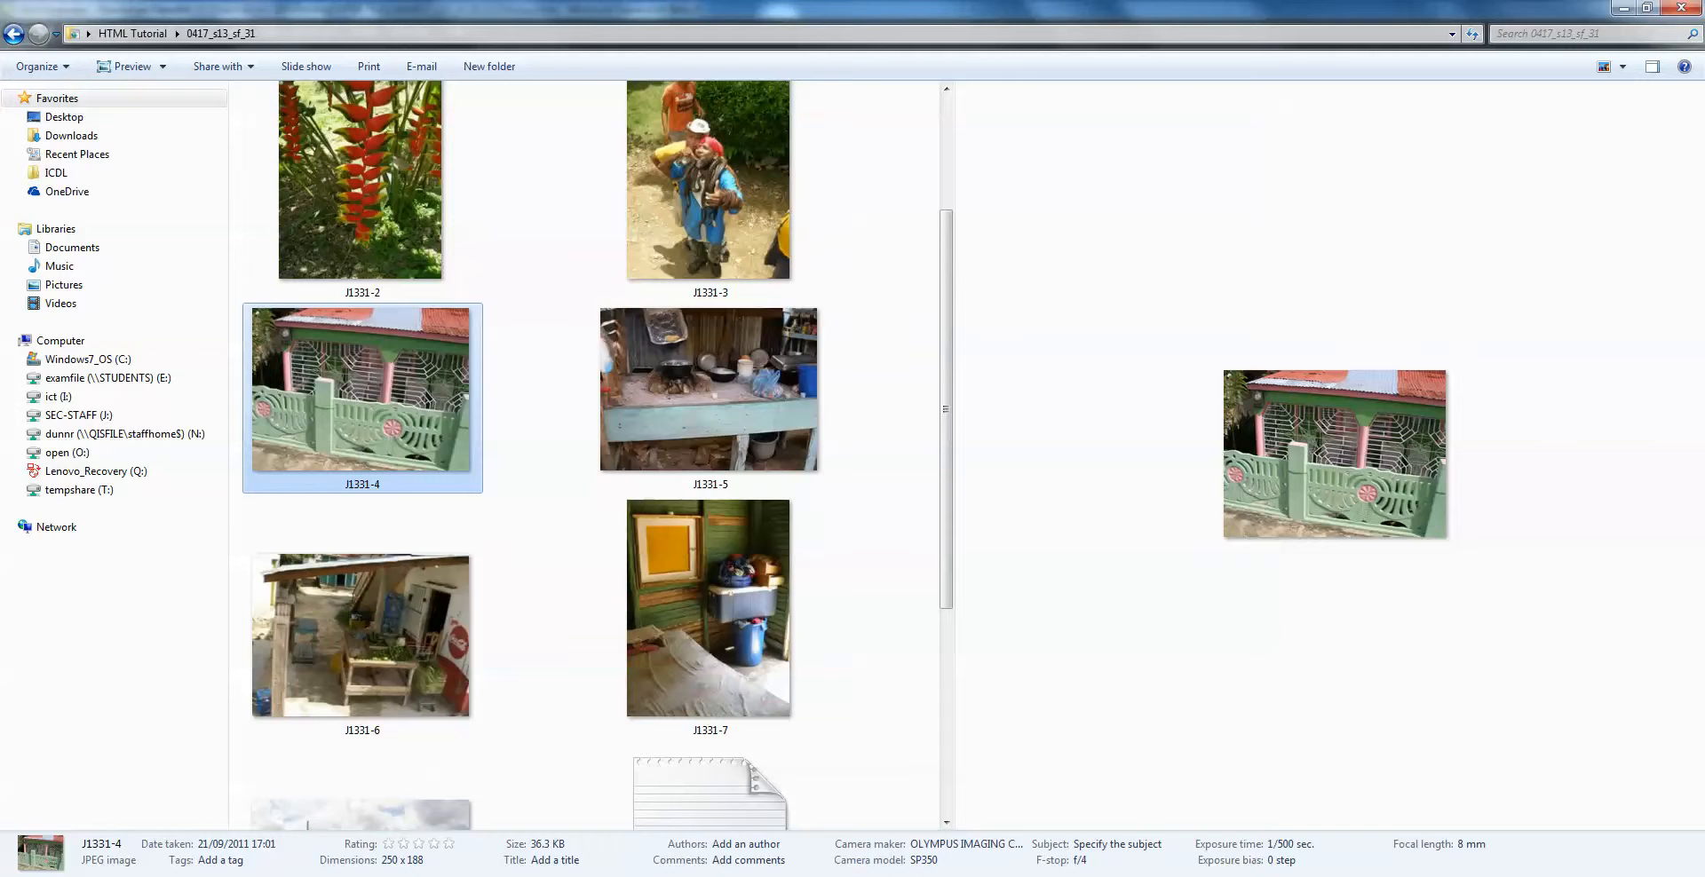
Switch back to Expression Web and insert J1331-4.jpg into the empty cell of the Small house column
mouse_move(904, 875)
left_click(904, 803)
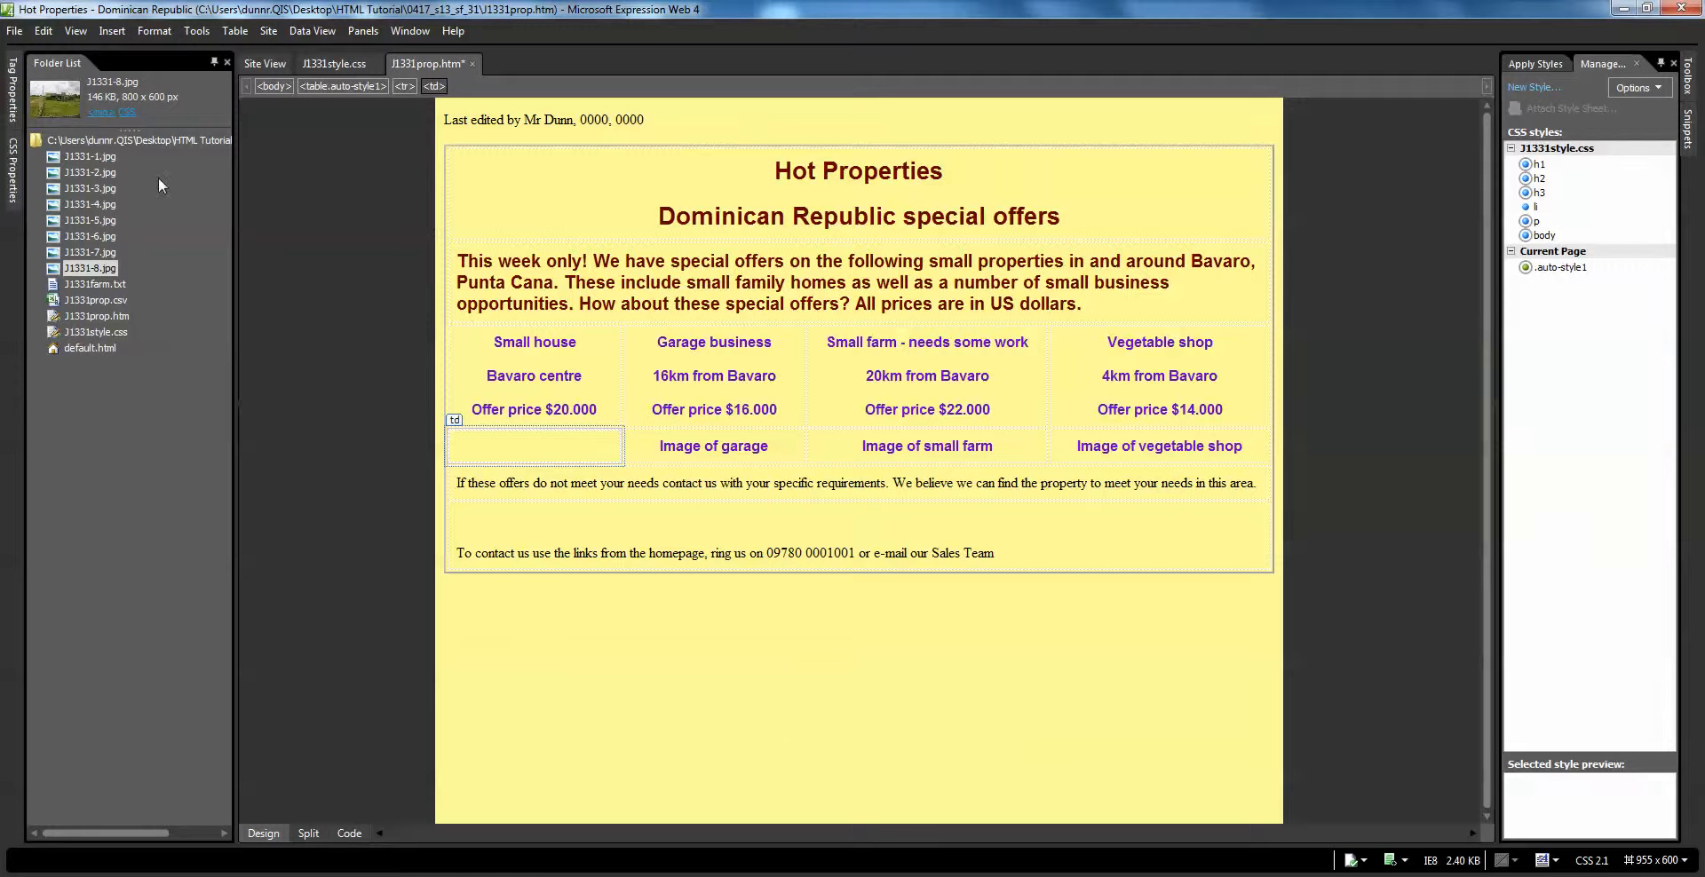
left_click(115, 205)
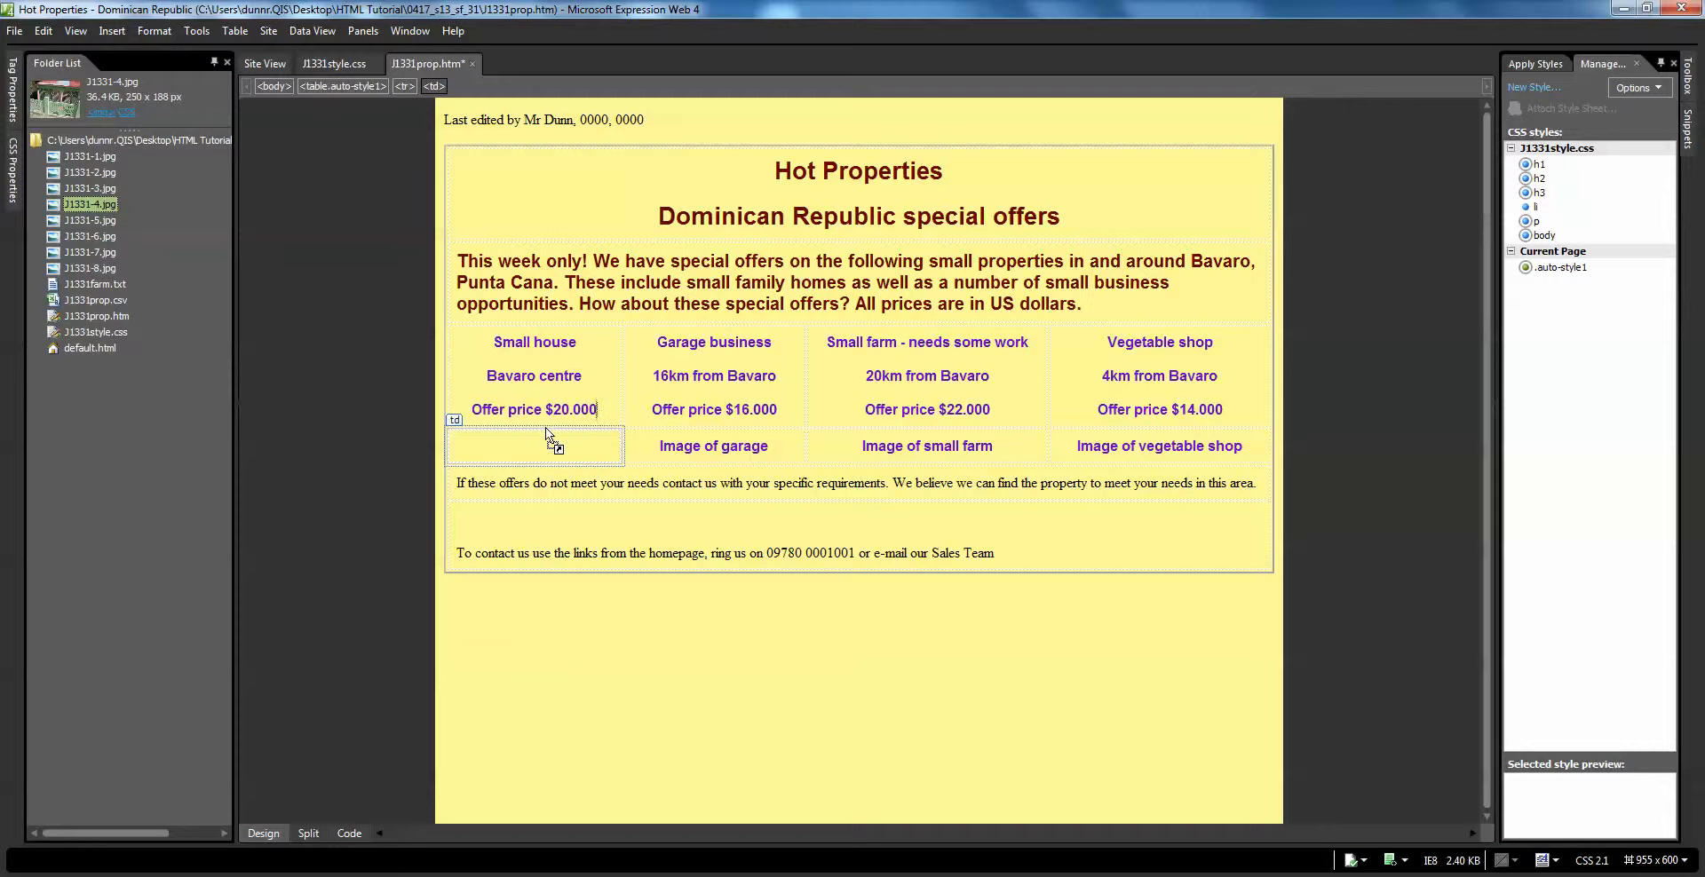
left_click(916, 476)
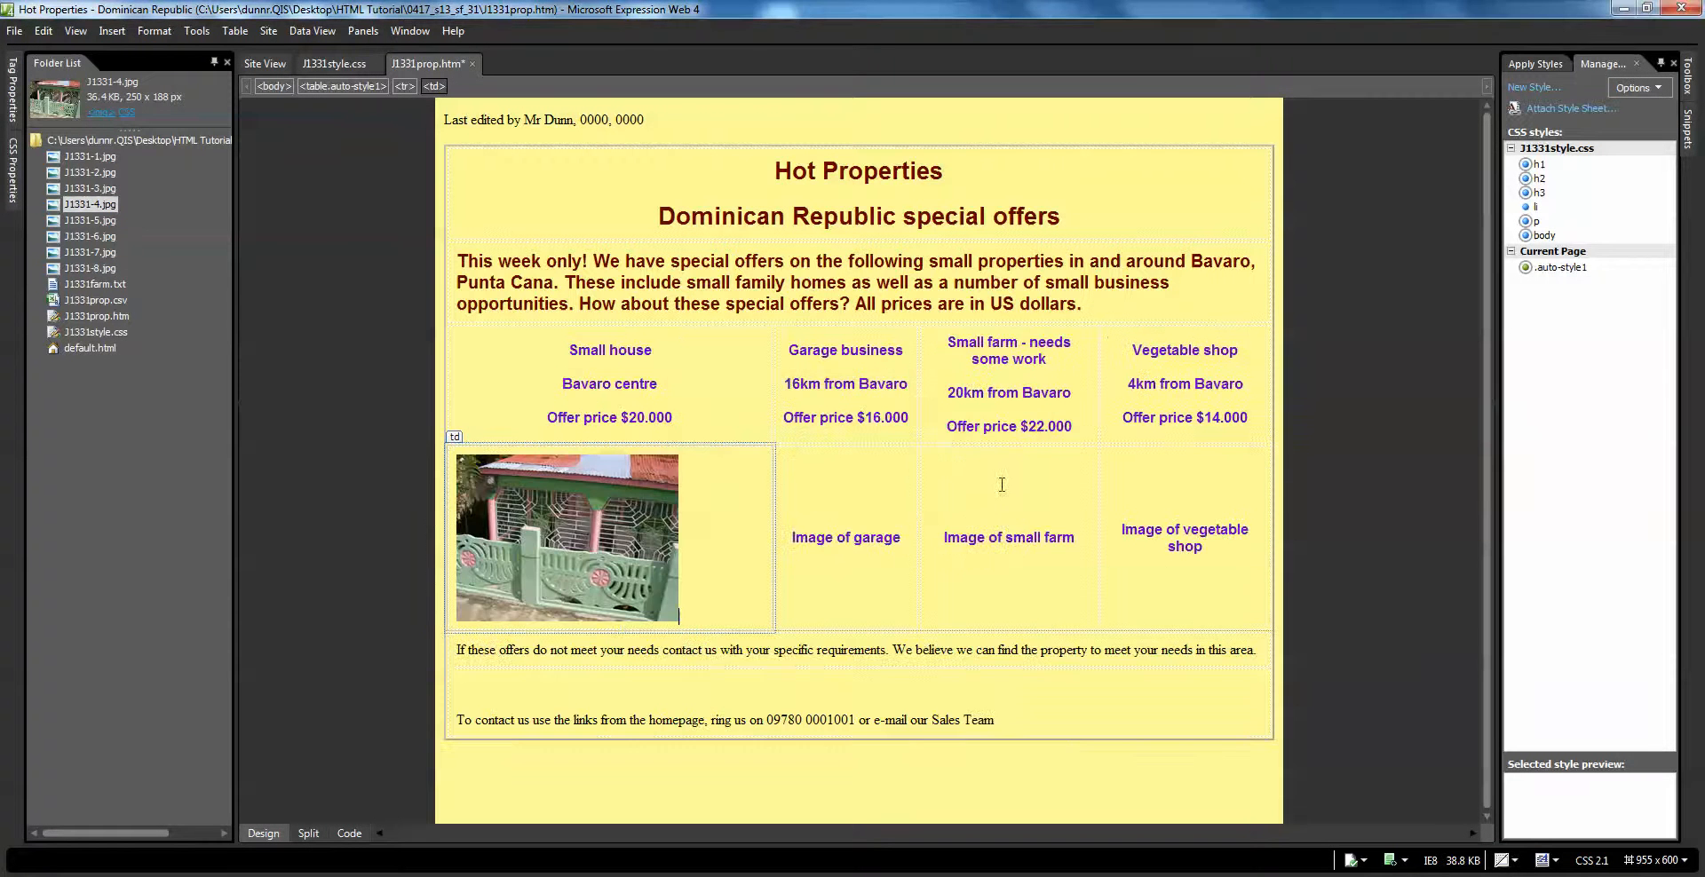
Replace the "Image of garage" heading with J1331-1.jpg, leaving the alternate text empty
left_click(881, 539)
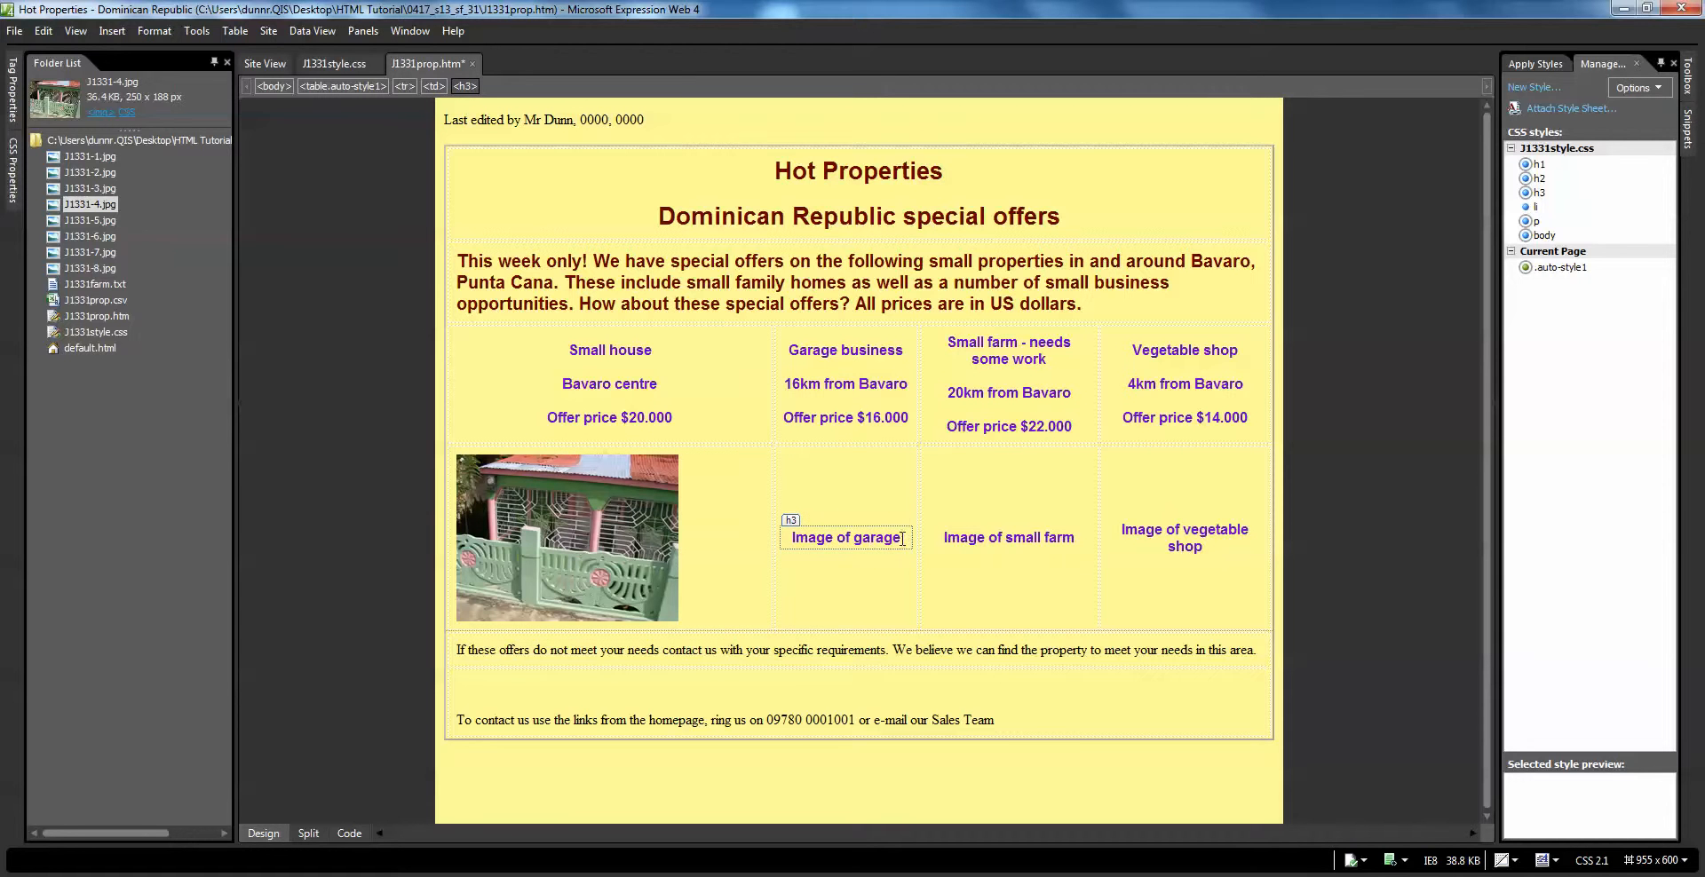
left_click(791, 521)
key("Delete")
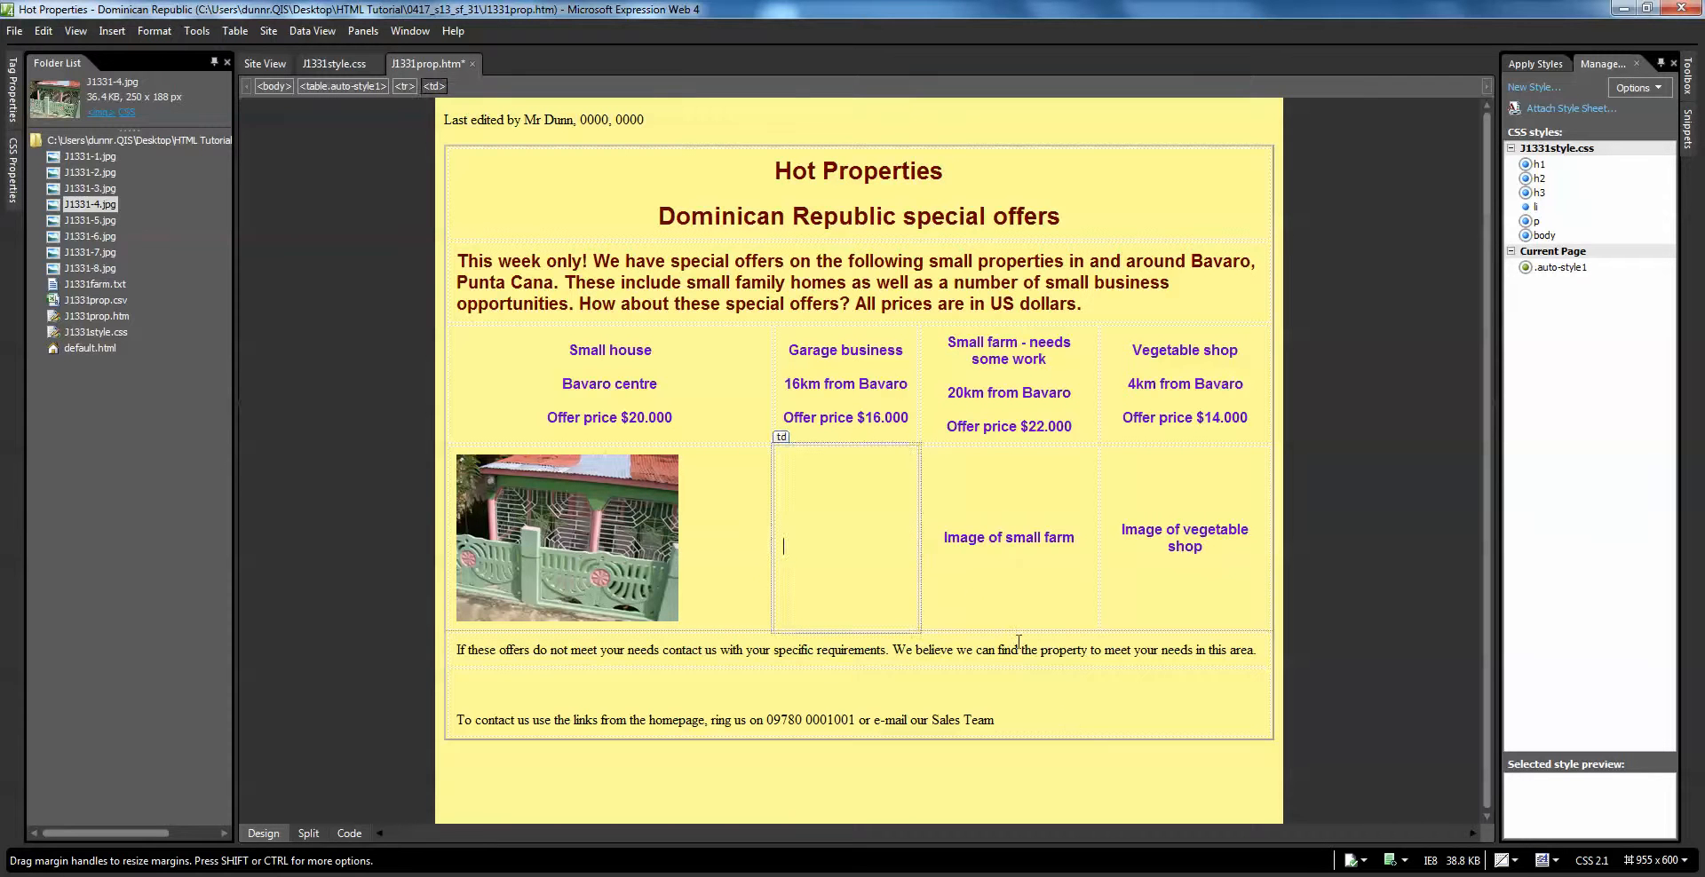
left_click(986, 538)
left_click(843, 520)
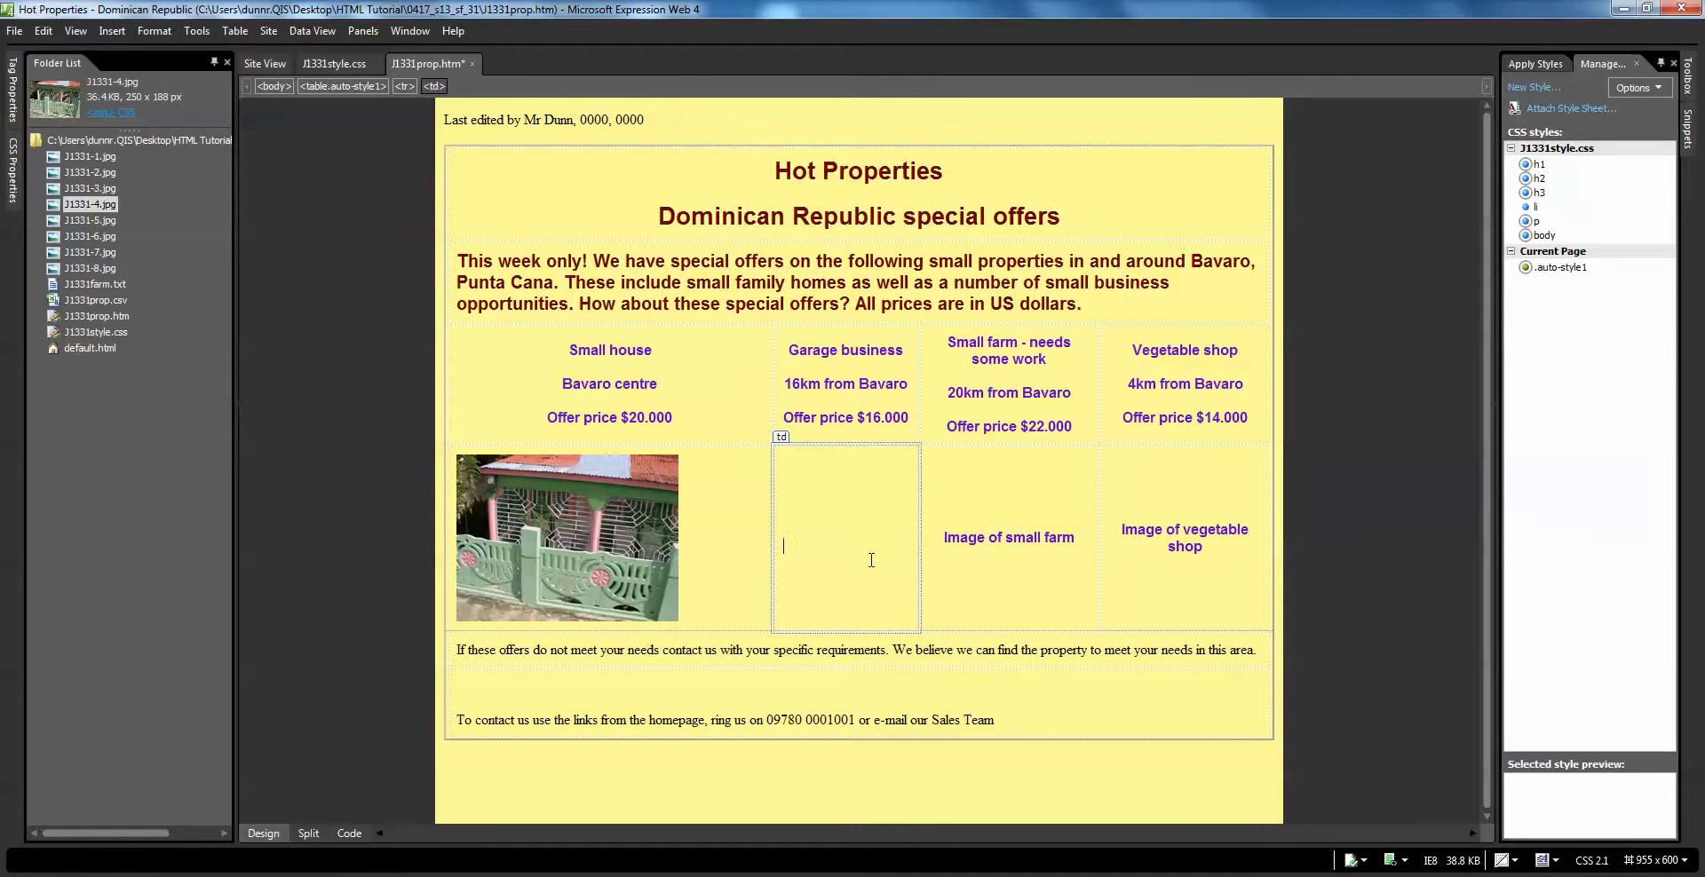
left_click(90, 158)
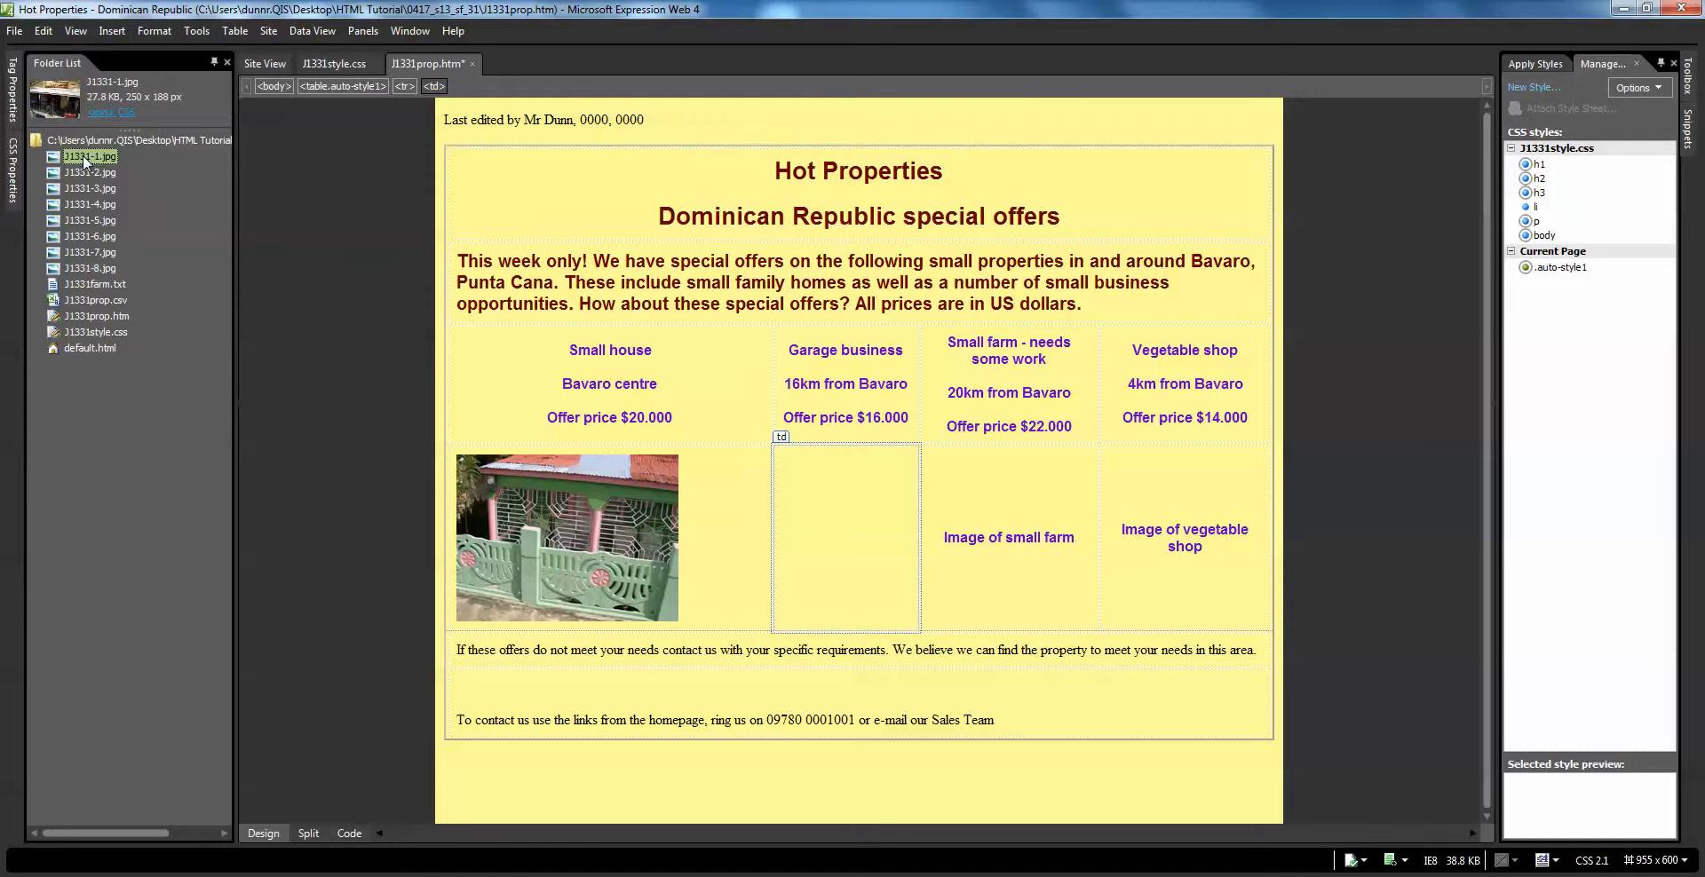
left_click_drag(83, 155, 902, 528)
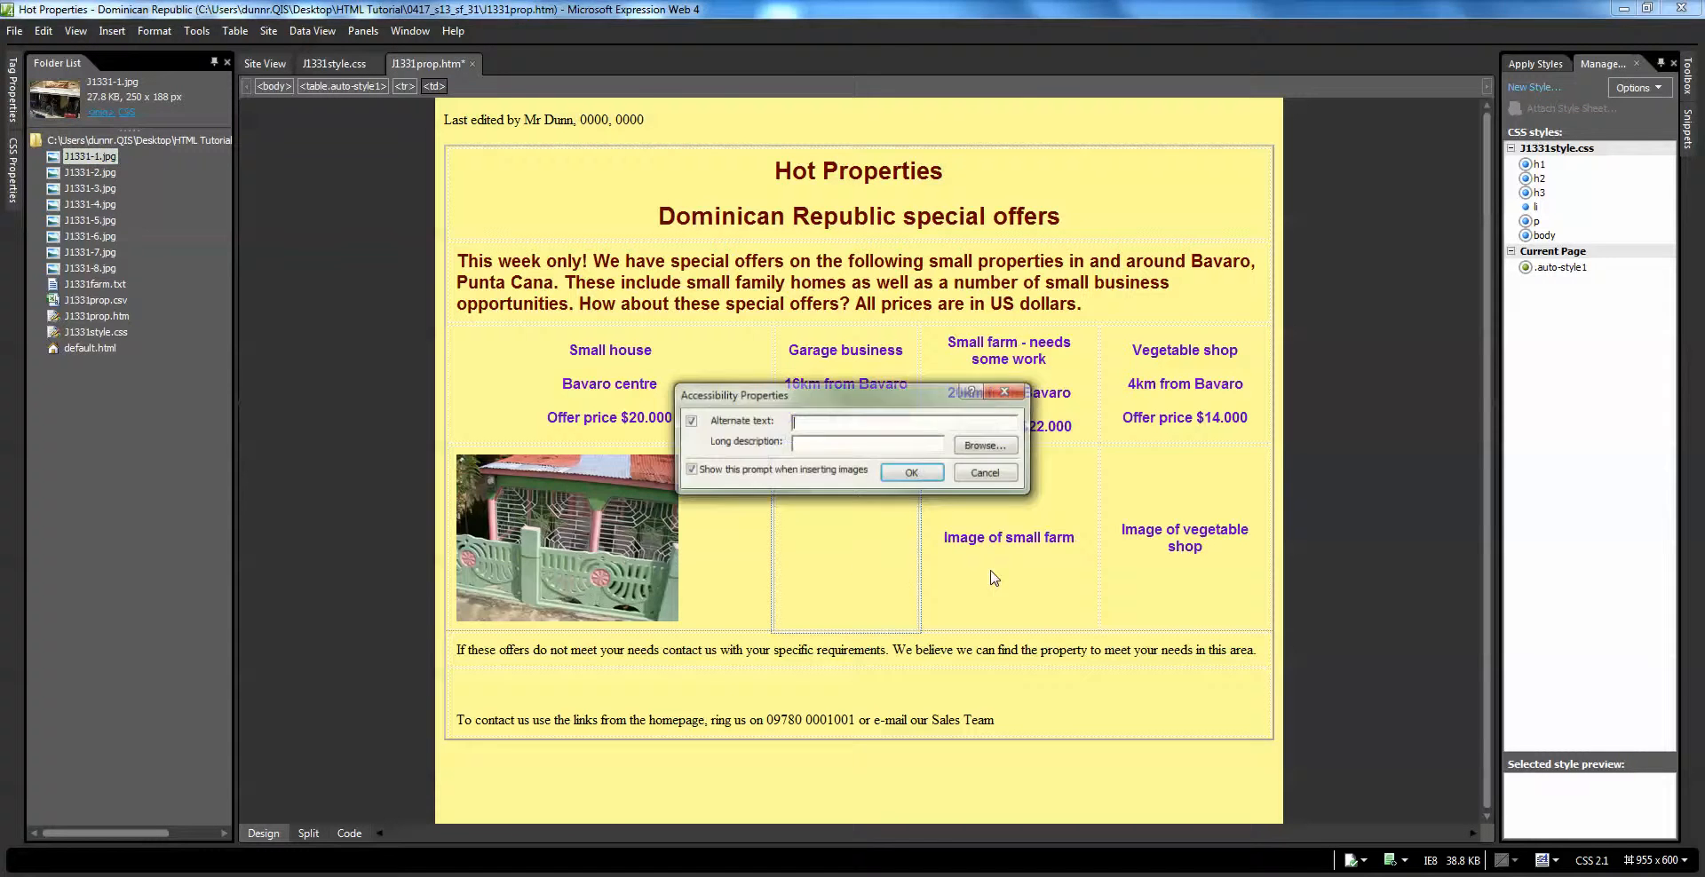
left_click(913, 472)
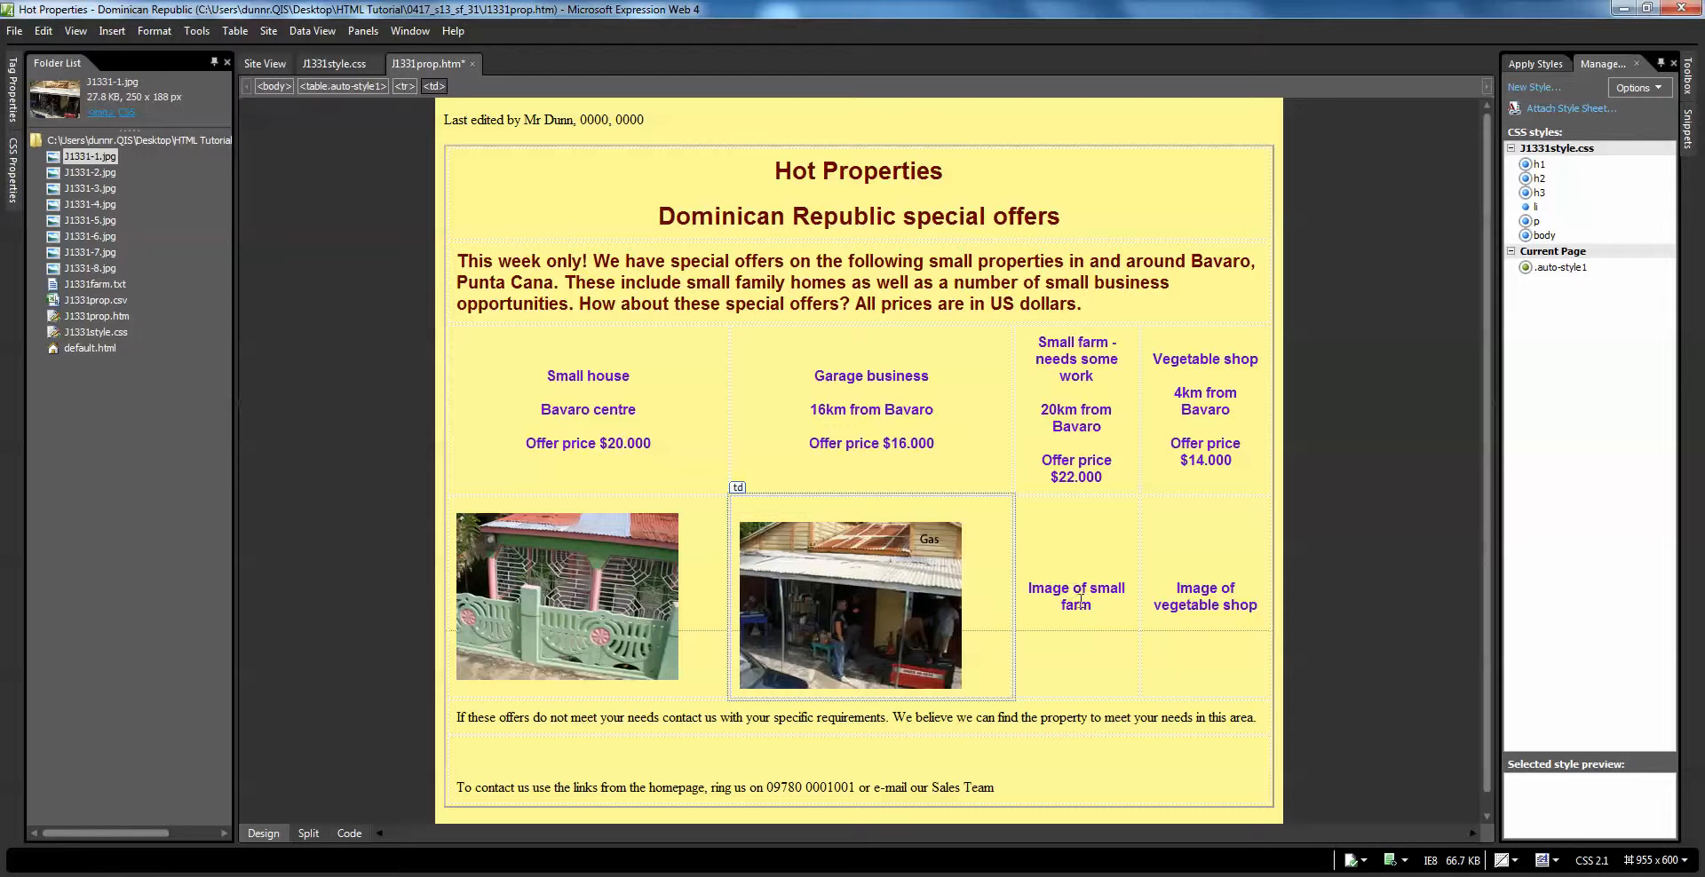
Replace the "Image of small farm" heading with J1331-8.jpg
left_click(1081, 600)
key("Delete")
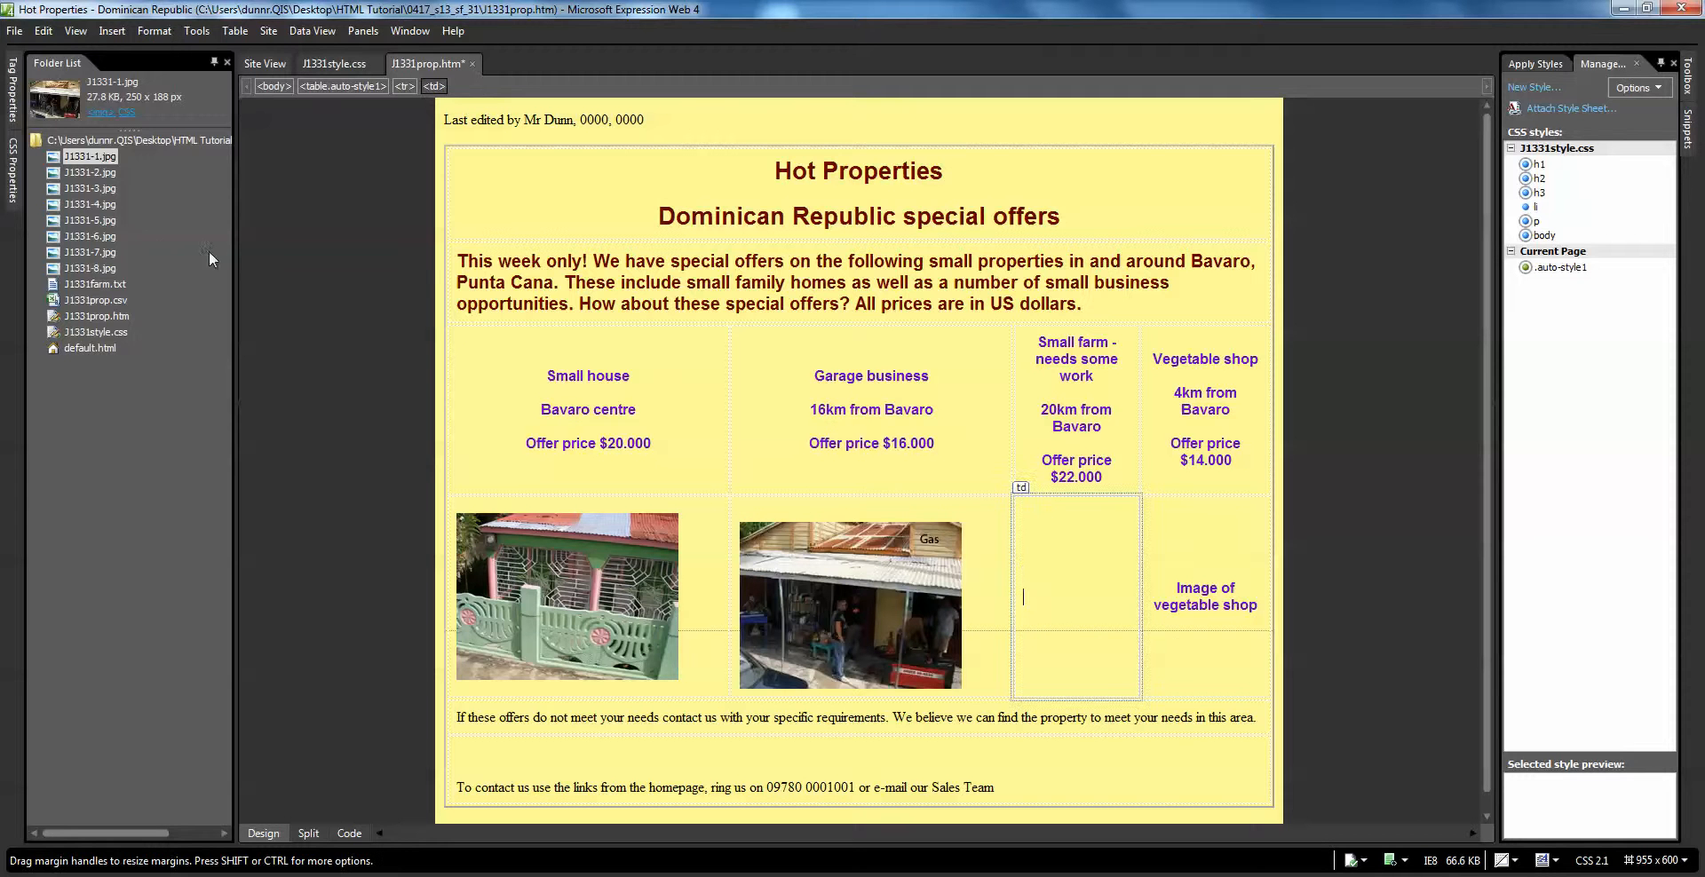
left_click(106, 267)
left_click(88, 254)
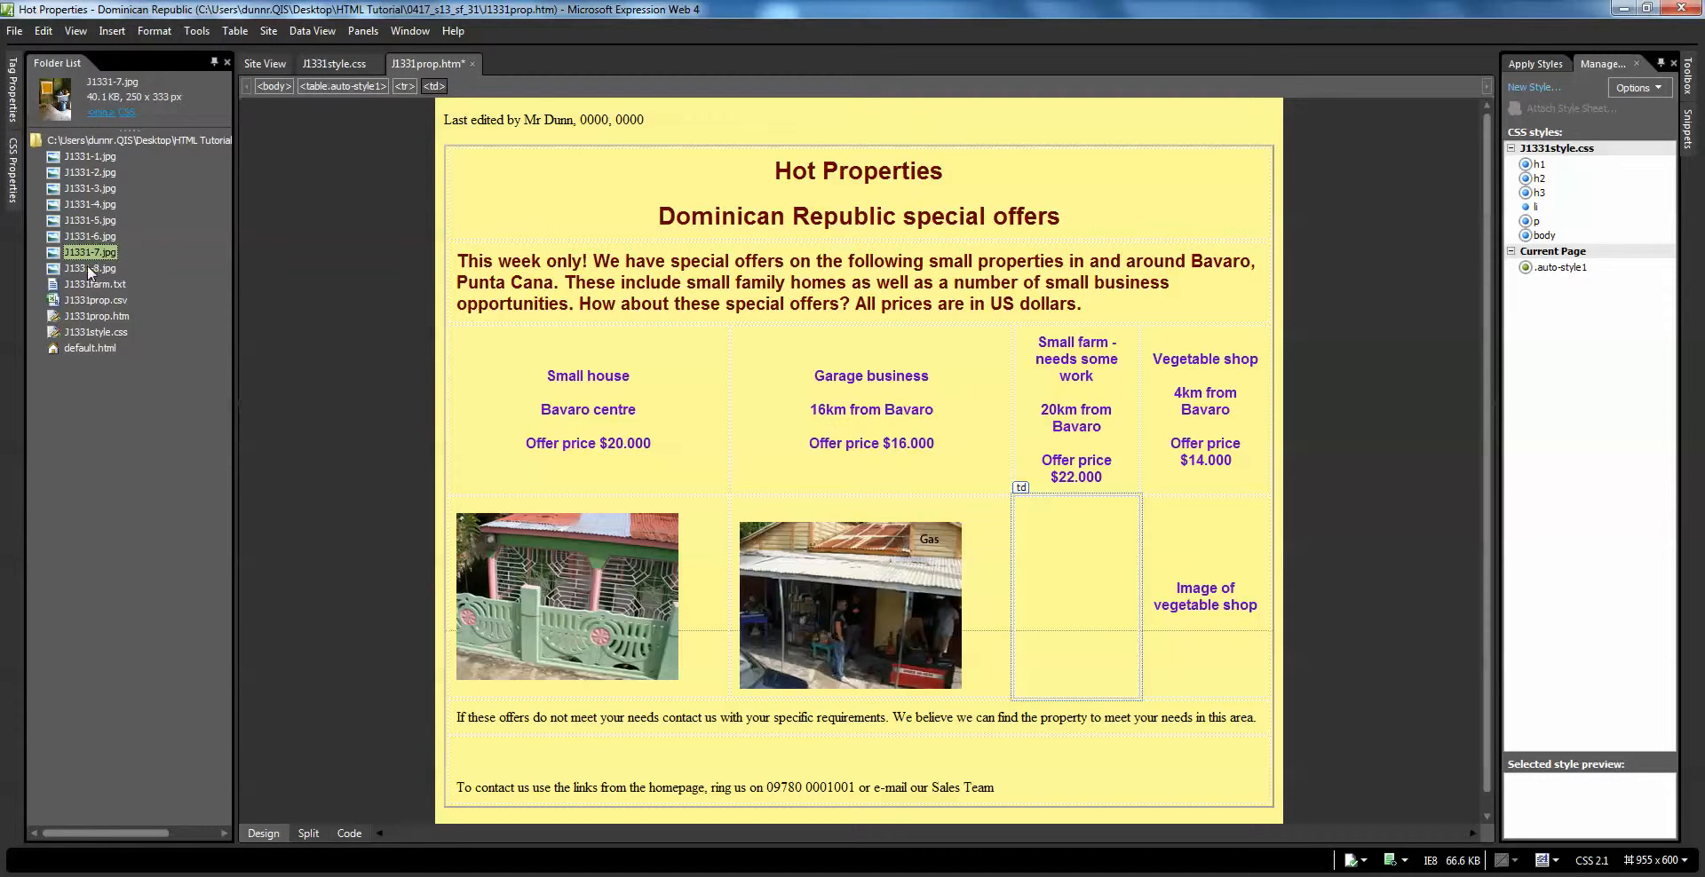
left_click(81, 269)
left_click_drag(879, 540, 1063, 590)
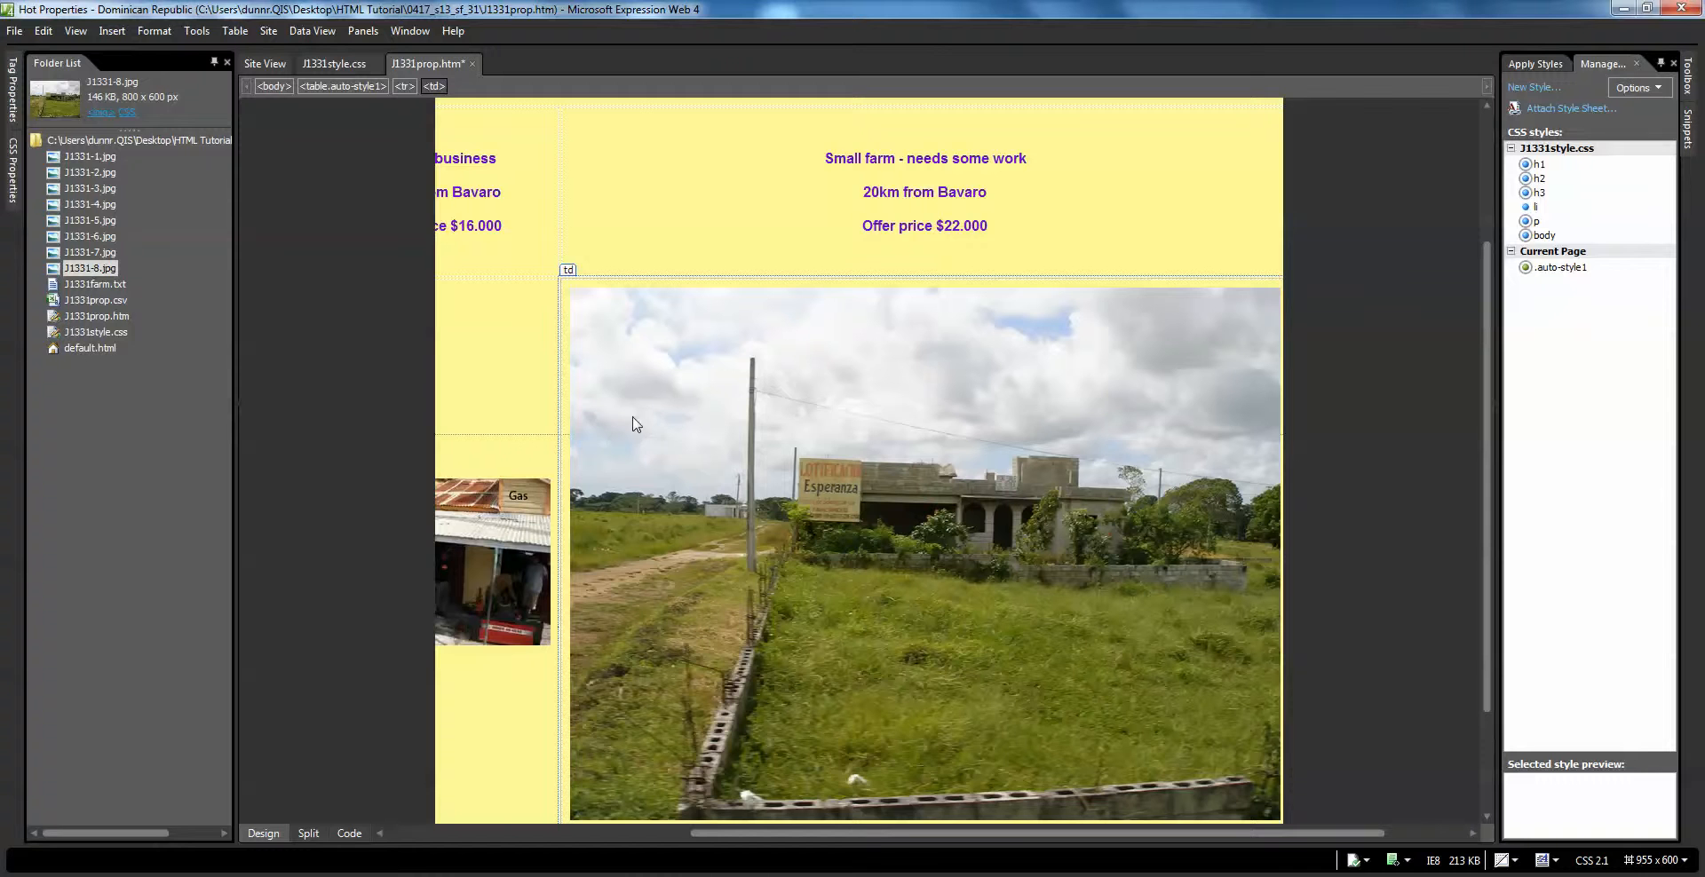
Examine the inserted farm image on the page and read tasks 13 to 16 in Question Paper.pdf in Adobe Acrobat Pro
scroll(1010, 717, "down", 2)
scroll(1010, 719, "down", 1)
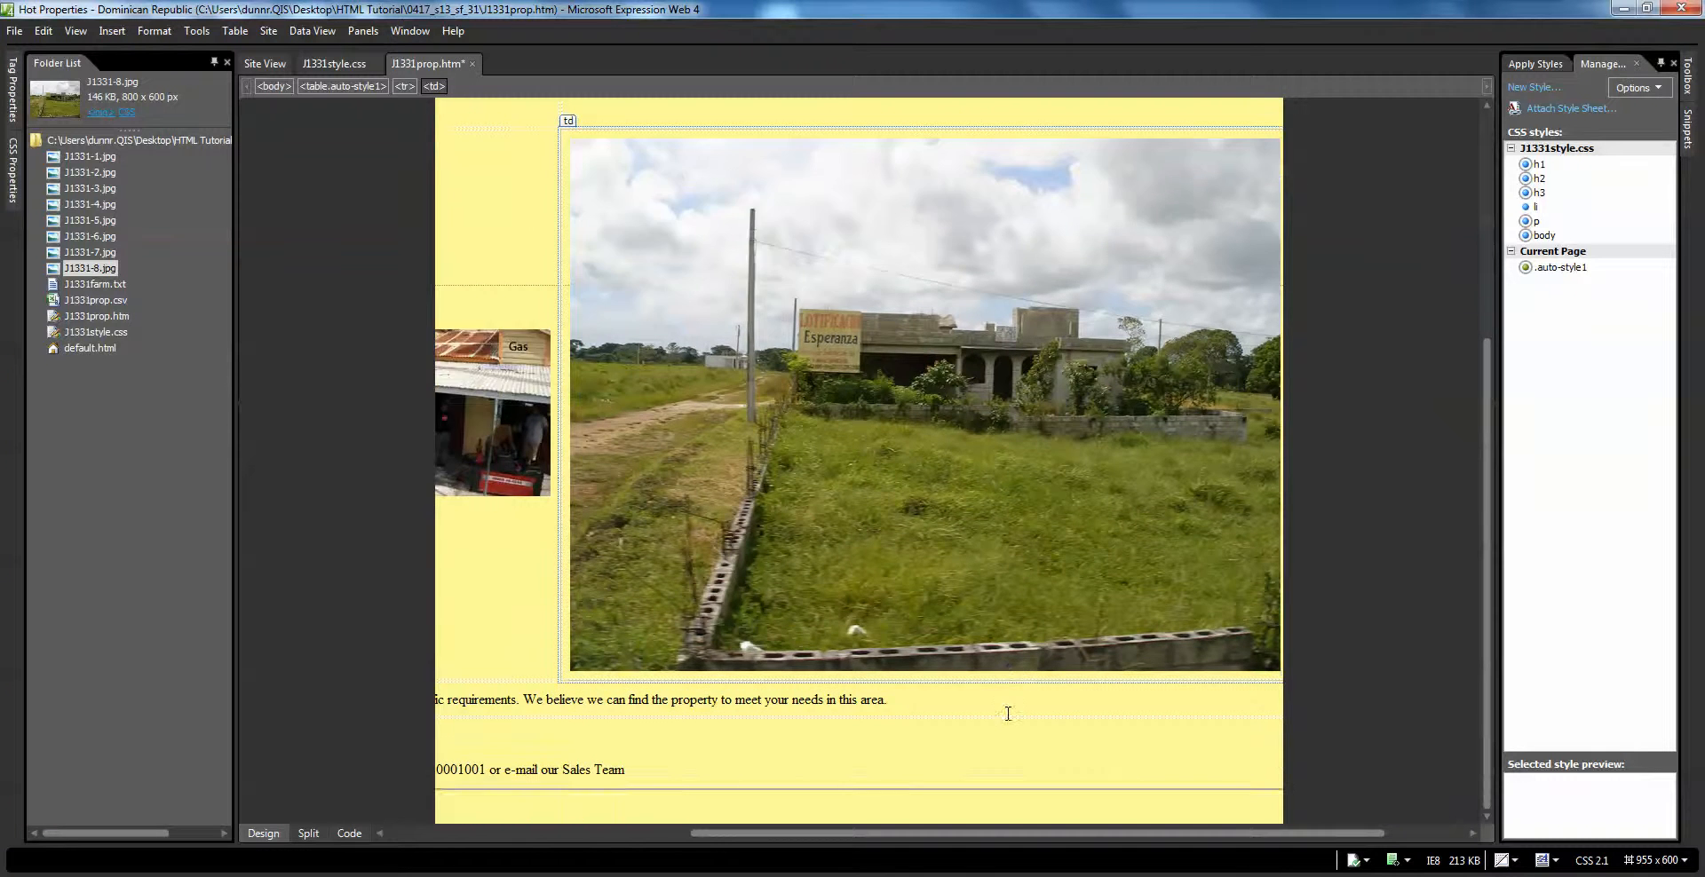
scroll(1010, 719, "up", 4)
scroll(1179, 598, "down", 2)
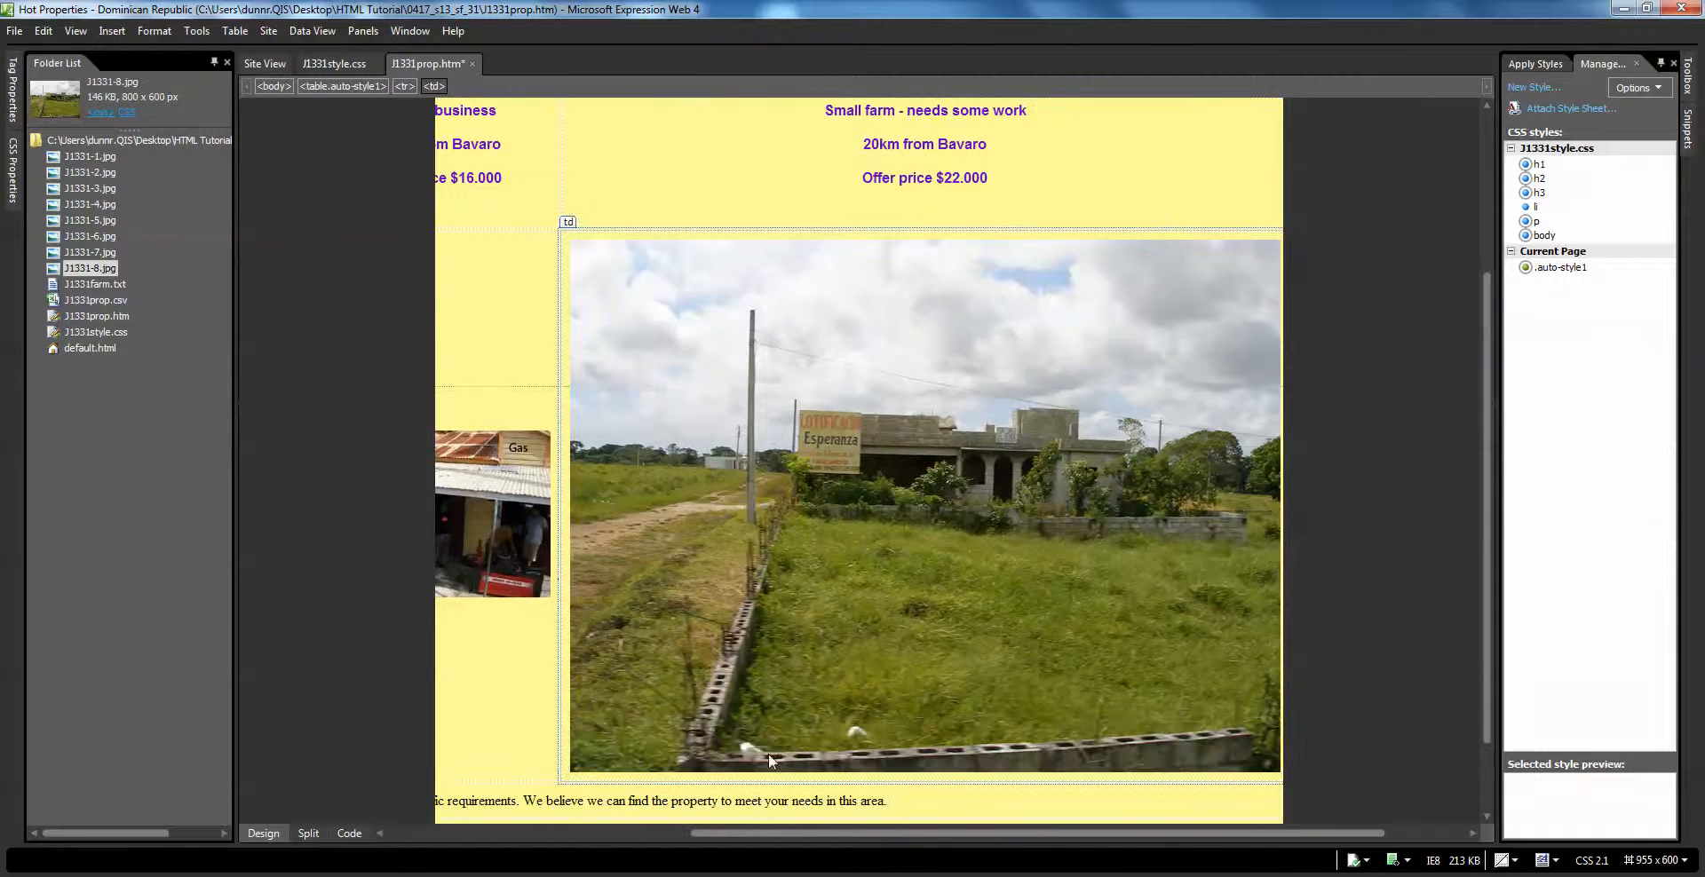
mouse_move(409, 870)
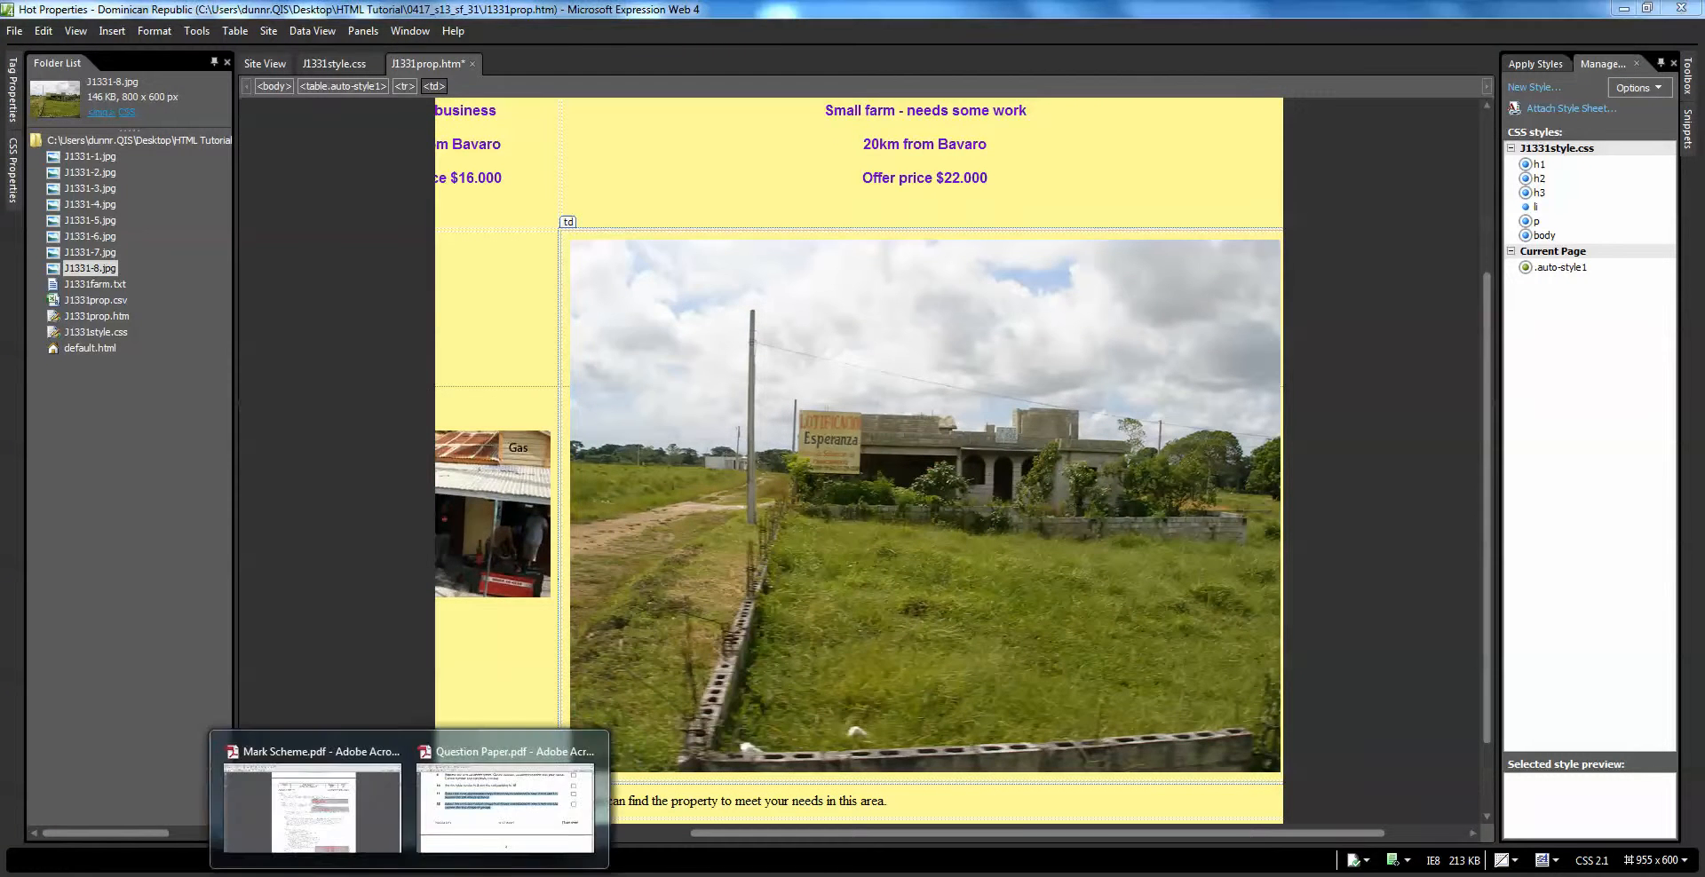
left_click(486, 813)
scroll(924, 577, "down", 5)
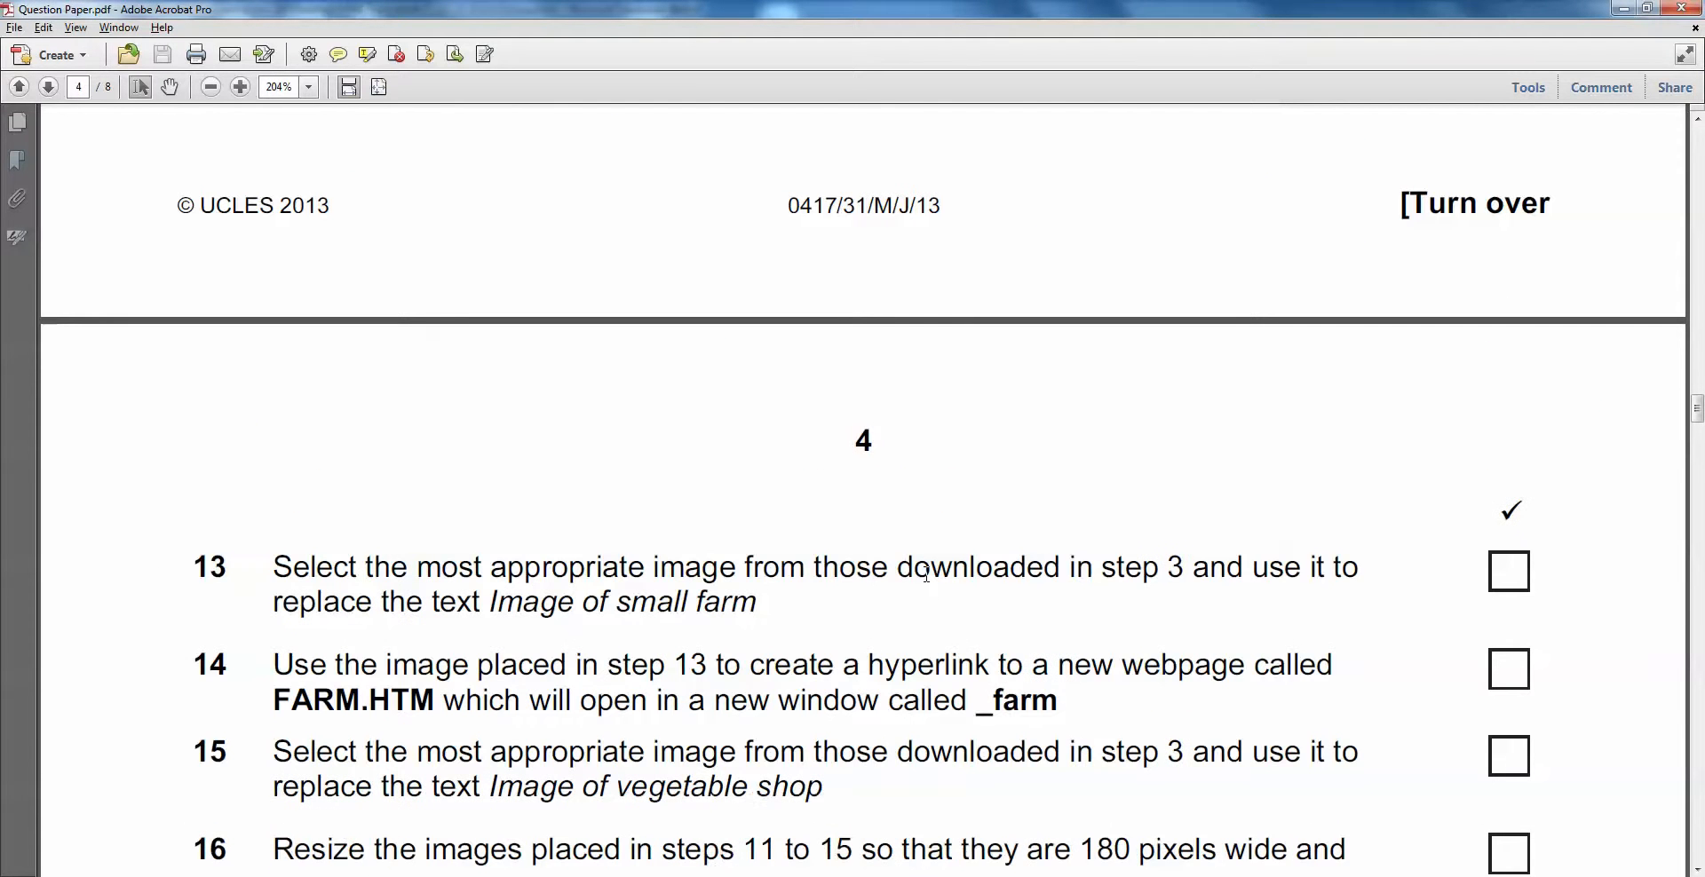
scroll(926, 573, "down", 1)
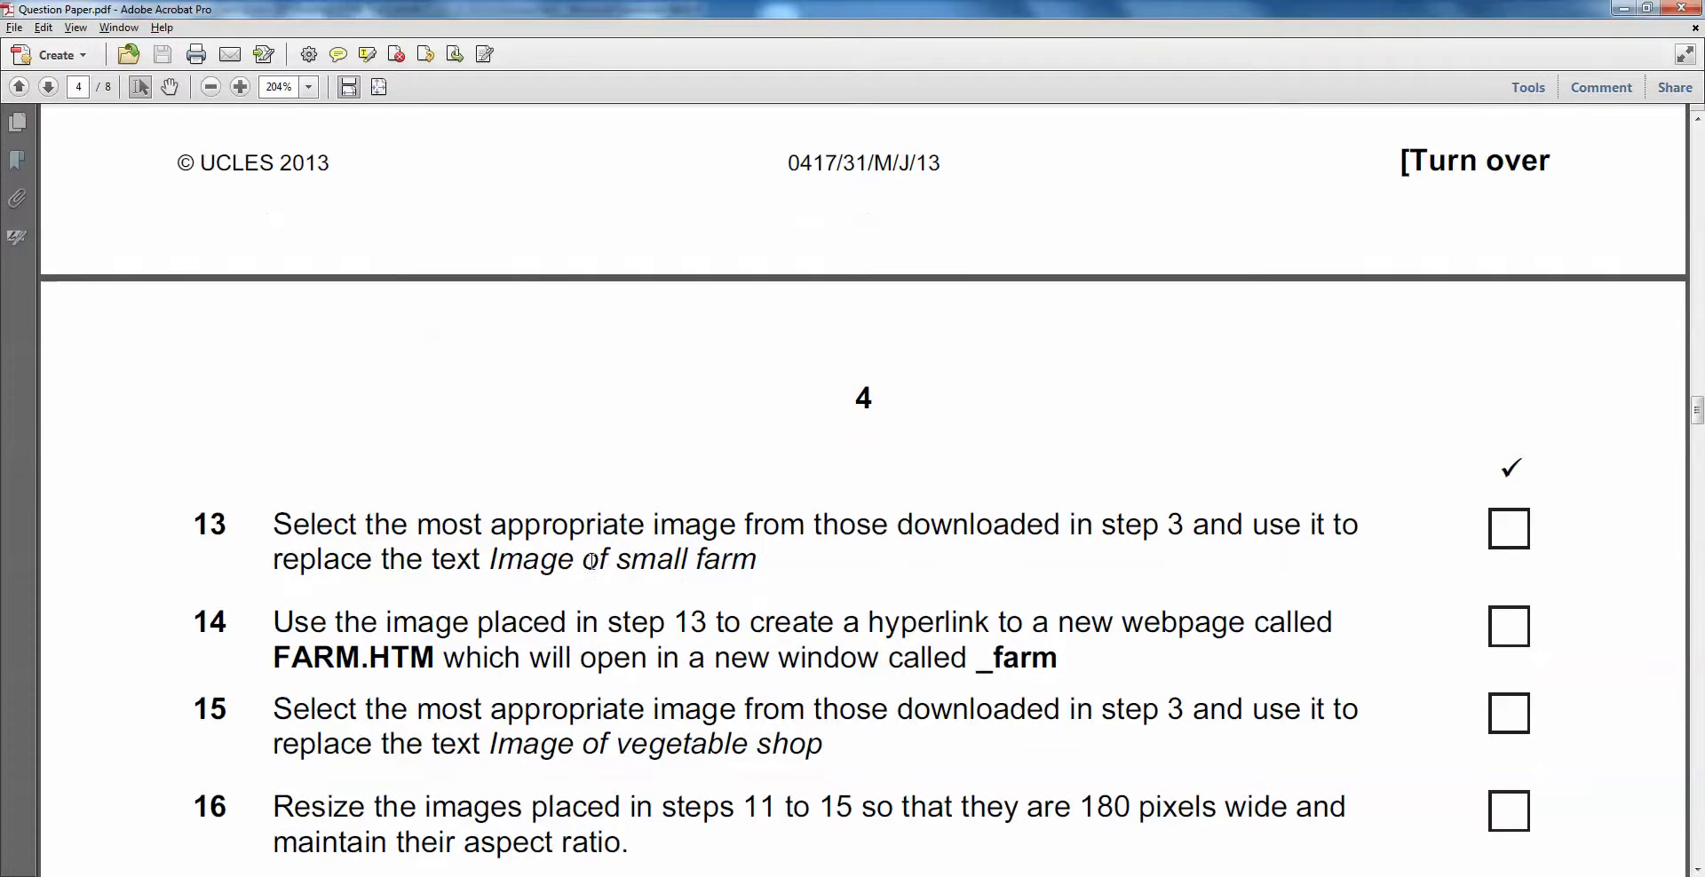
scroll(591, 562, "down", 1)
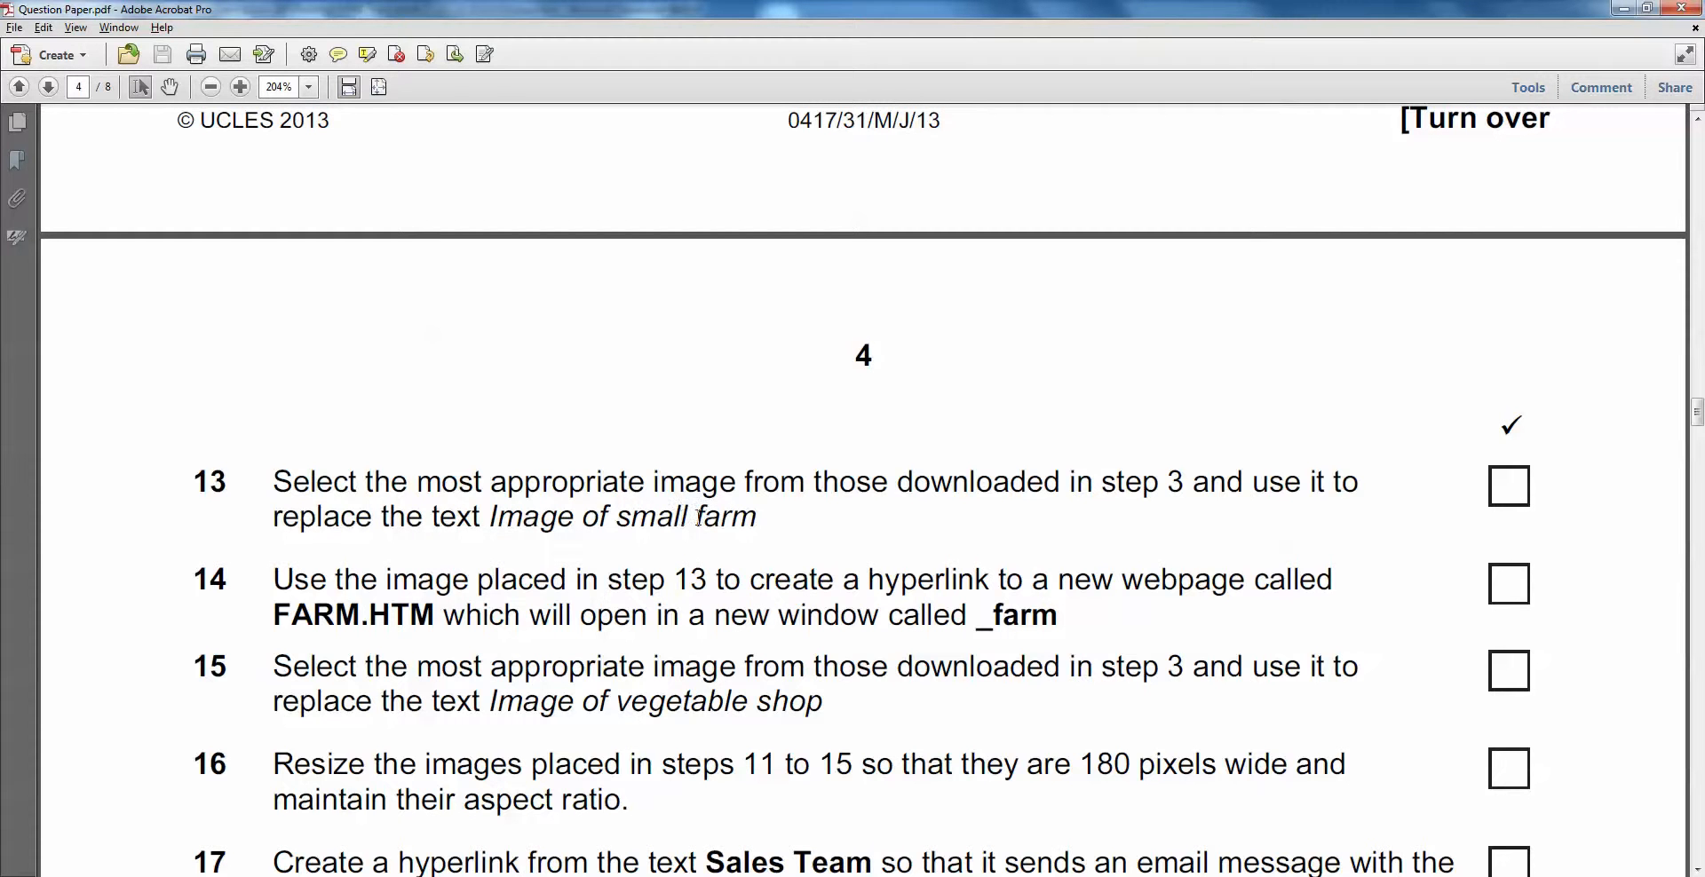
Reread task 13 in the question paper, switch to Expression Web and preview the J1331 picture files in the site folder
left_click_drag(761, 518, 273, 481)
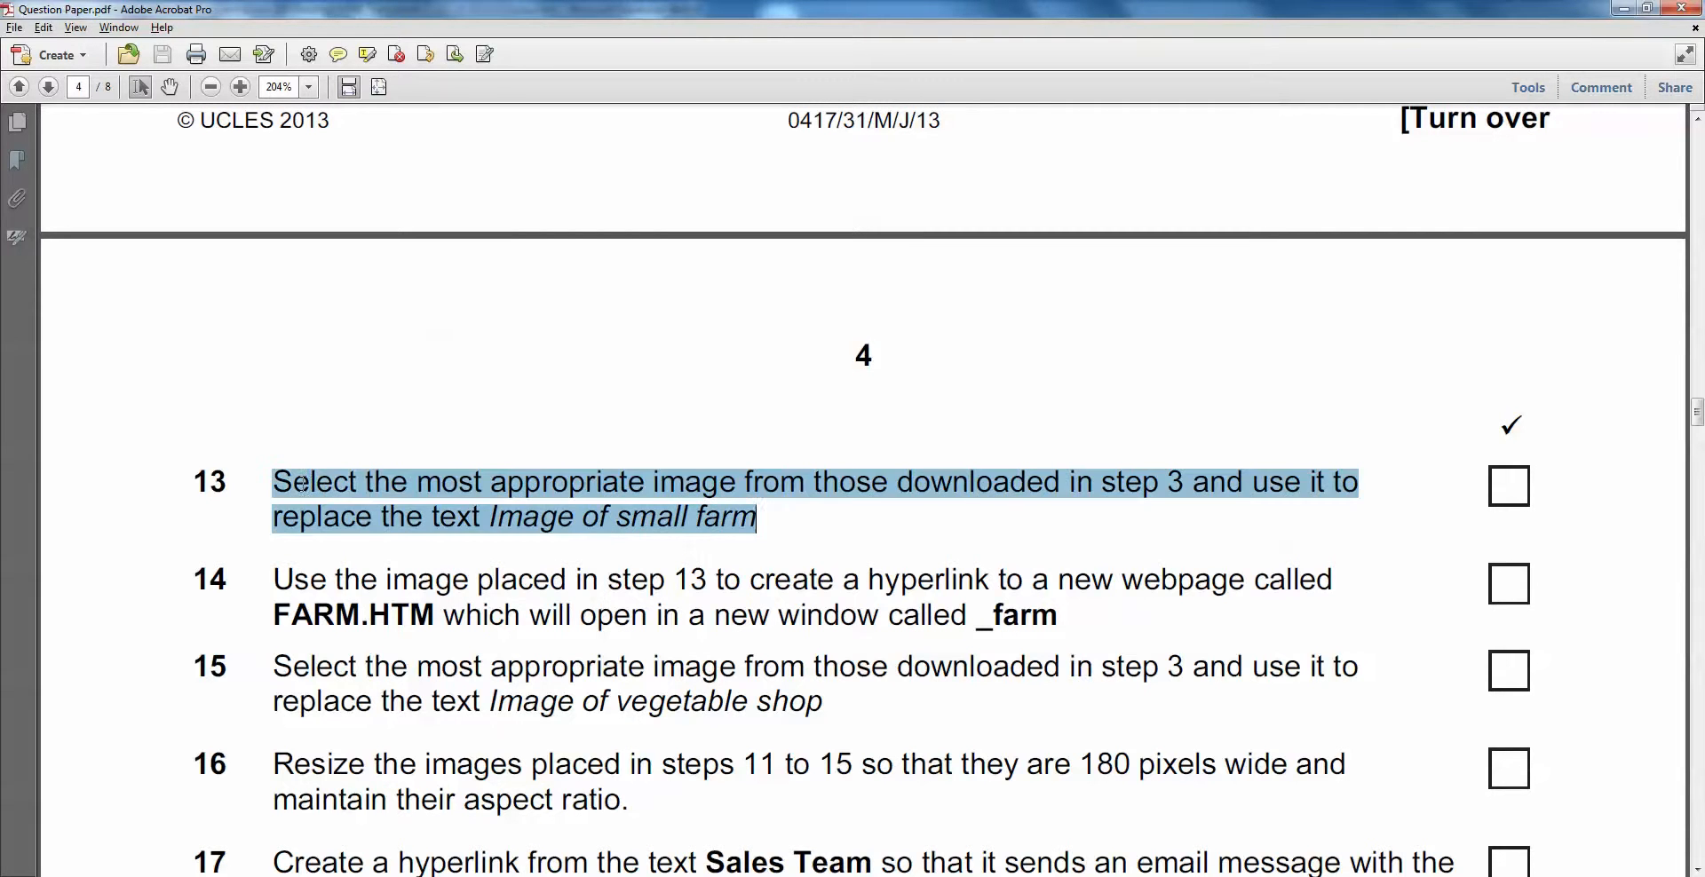
key("alt+Tab")
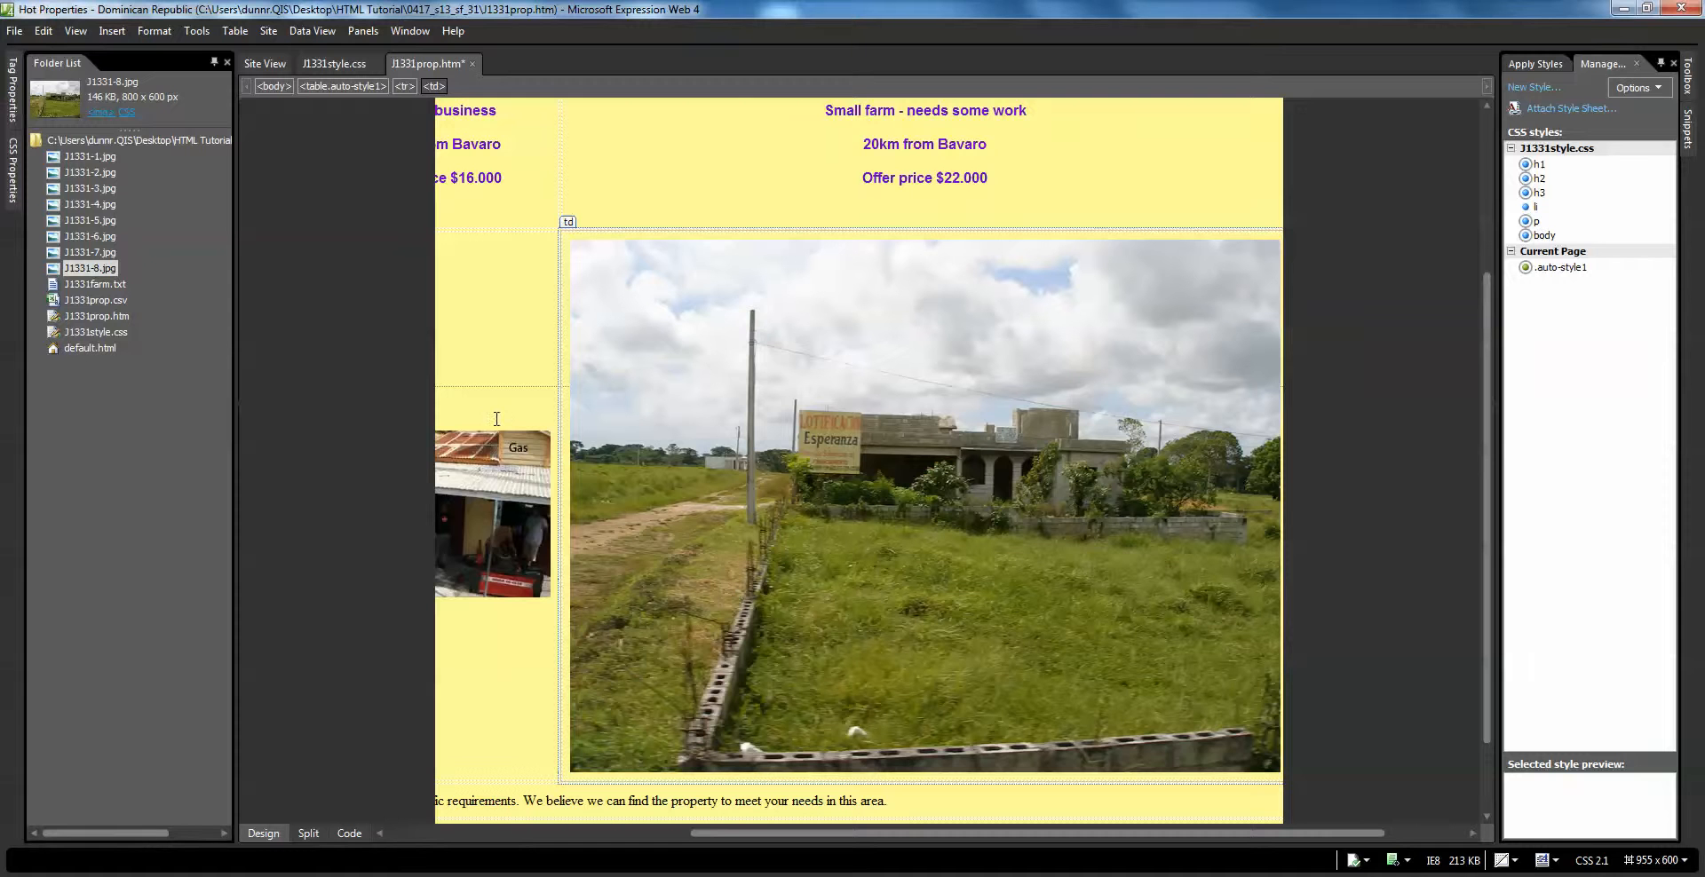
left_click(89, 236)
left_click(83, 222)
left_click(78, 200)
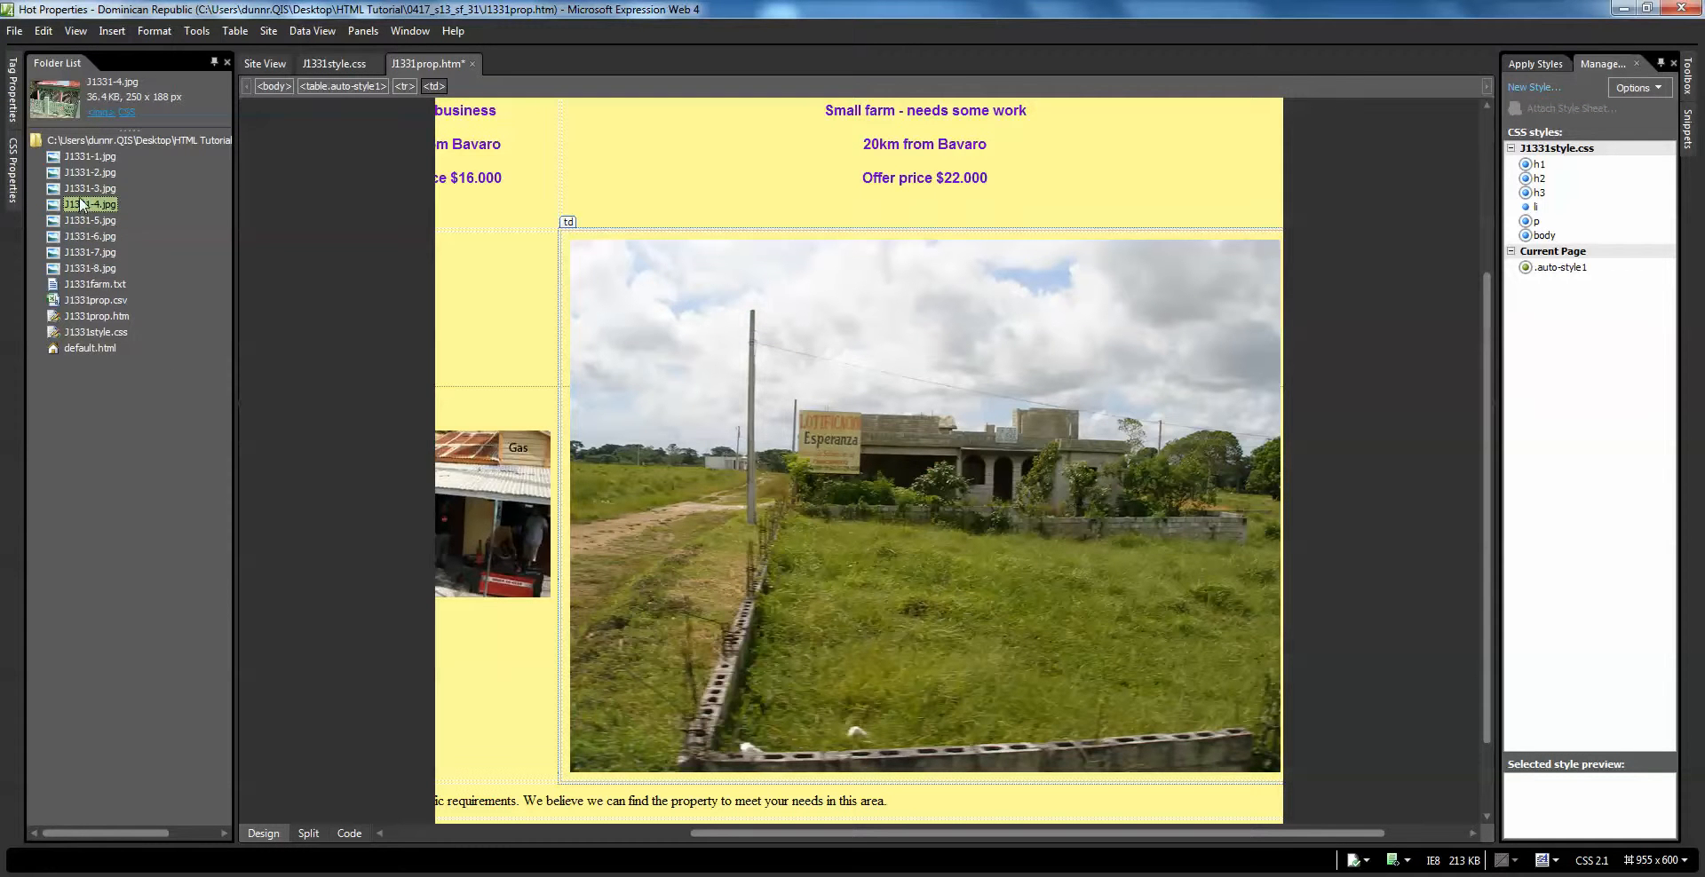
left_click(77, 189)
left_click(76, 172)
left_click(77, 159)
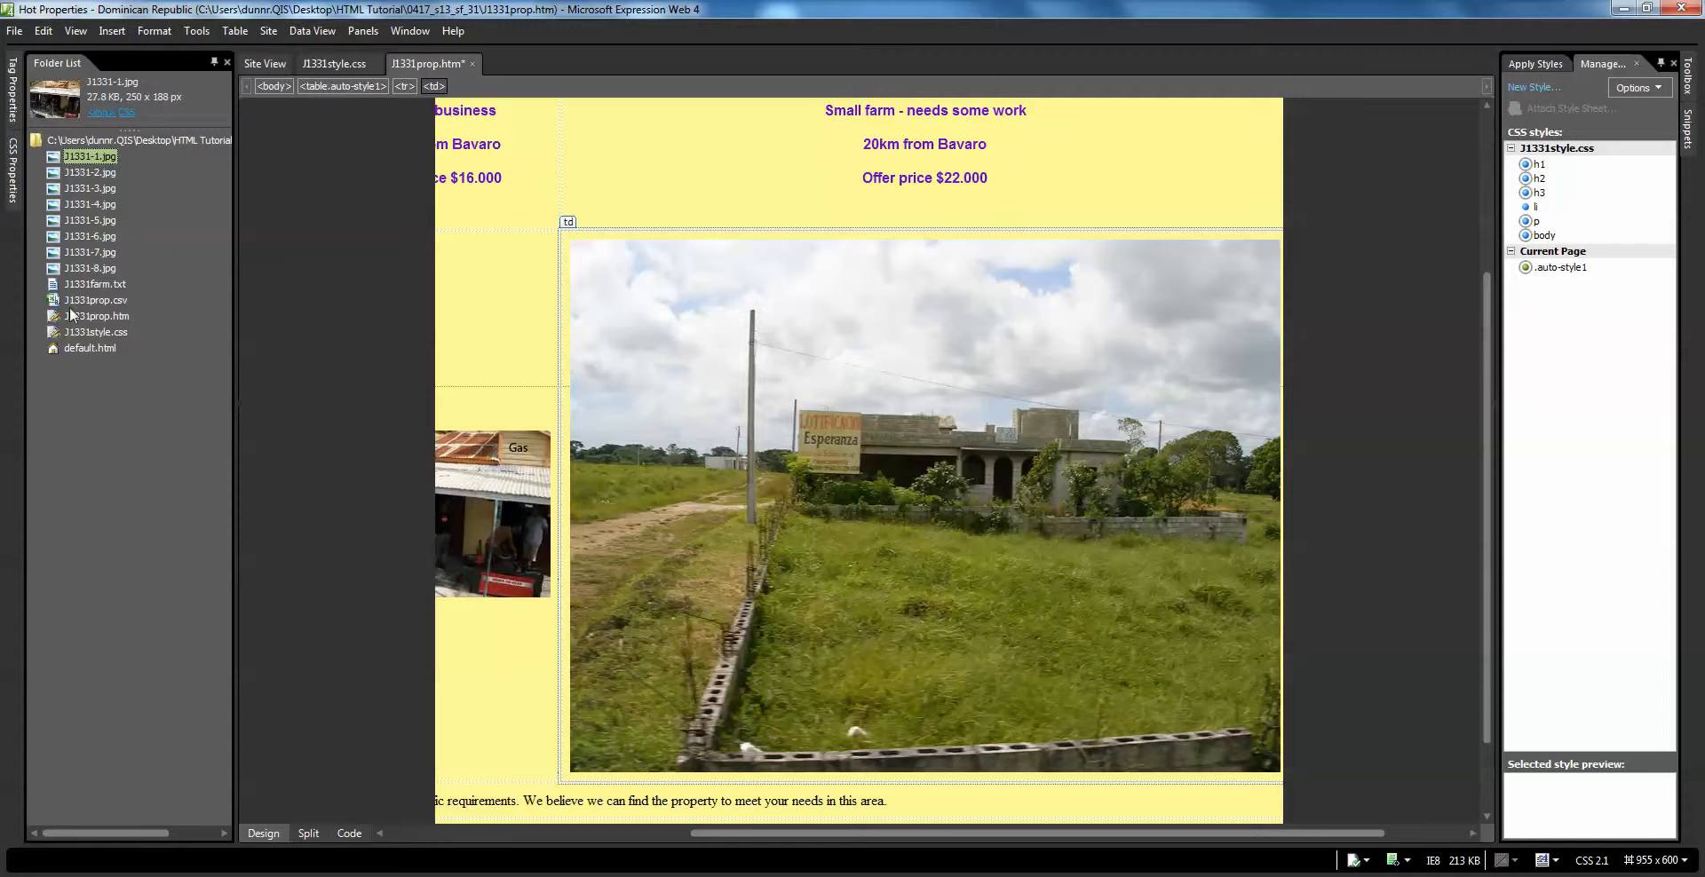
left_click(82, 268)
left_click(85, 236)
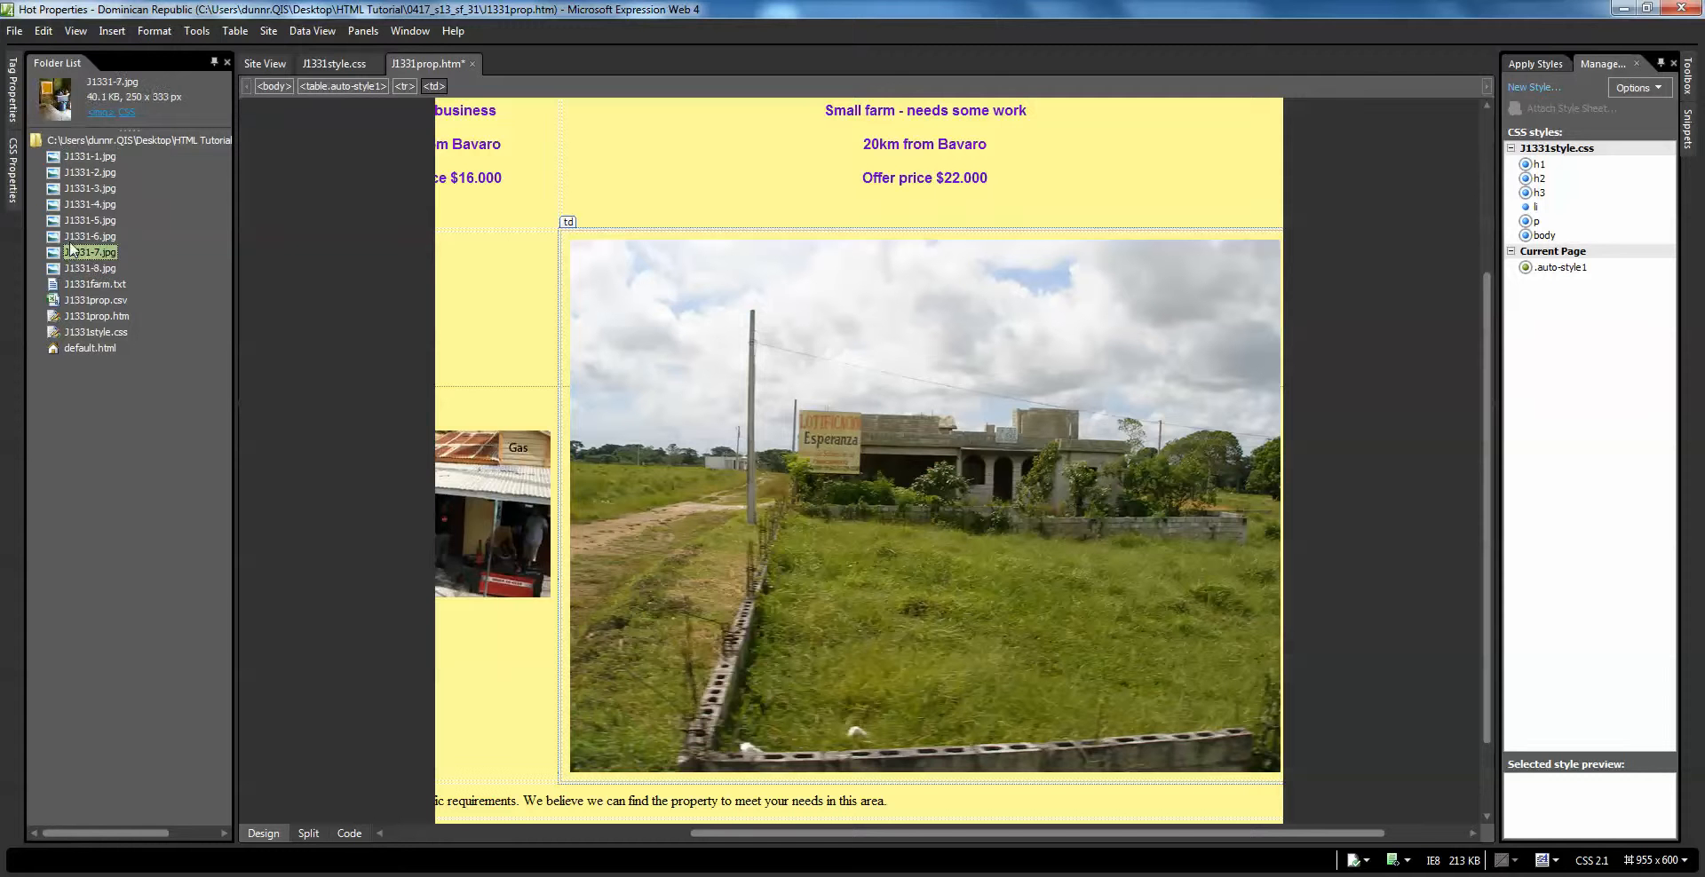
Delete the large farm picture and replace the "Image of vegetable shop" heading with J1331-6.jpg
left_click(1016, 463)
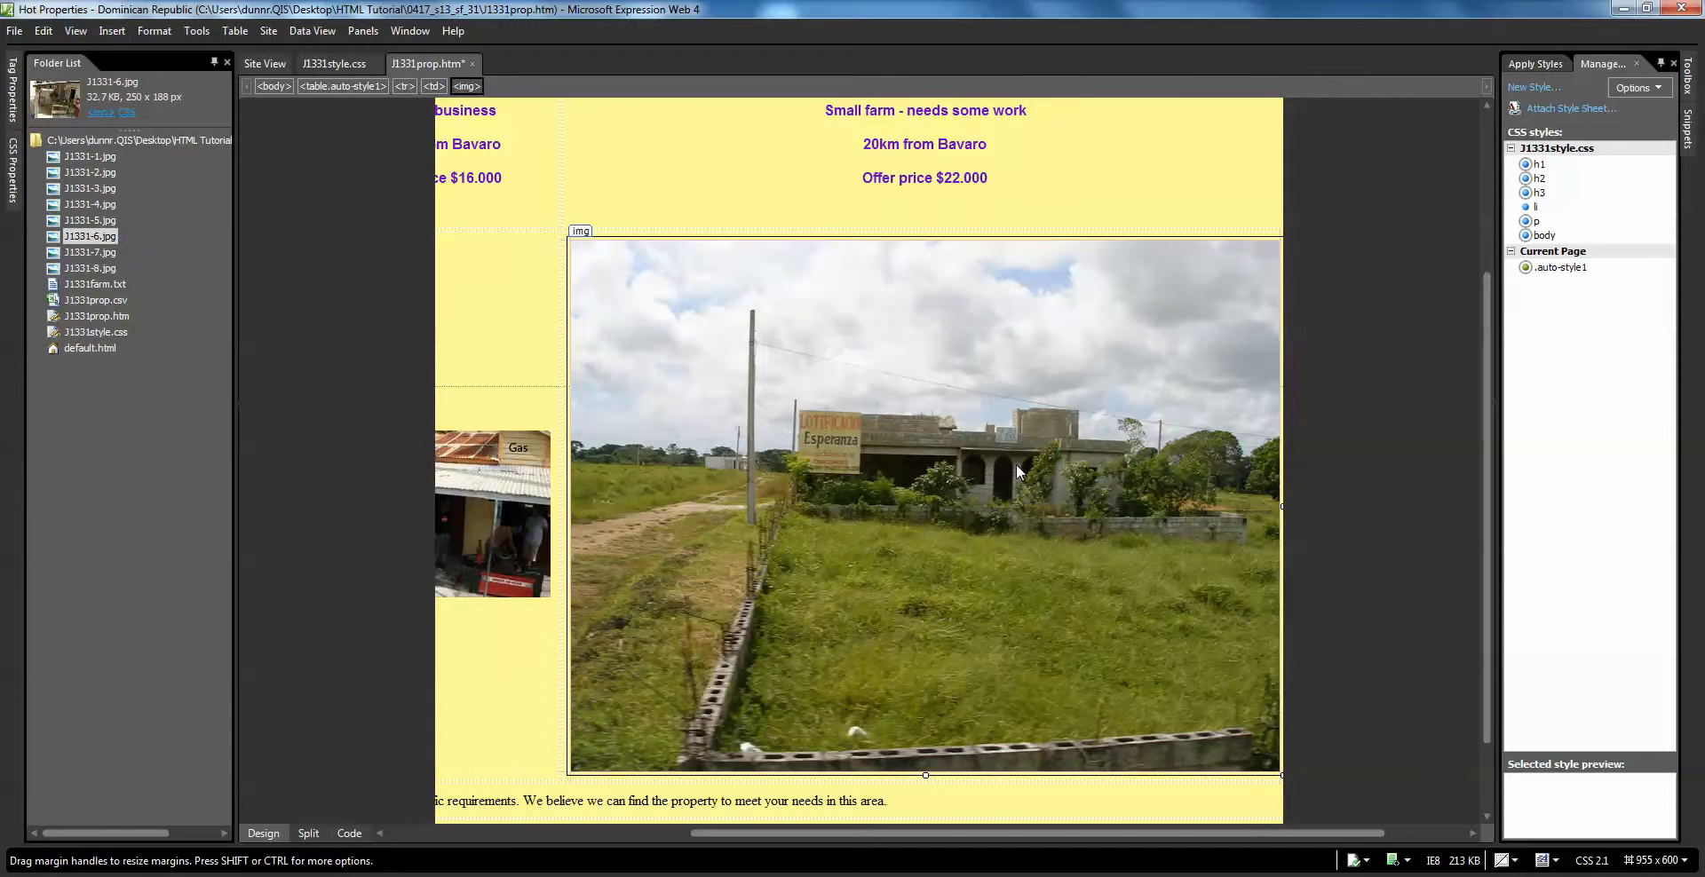
key("Delete")
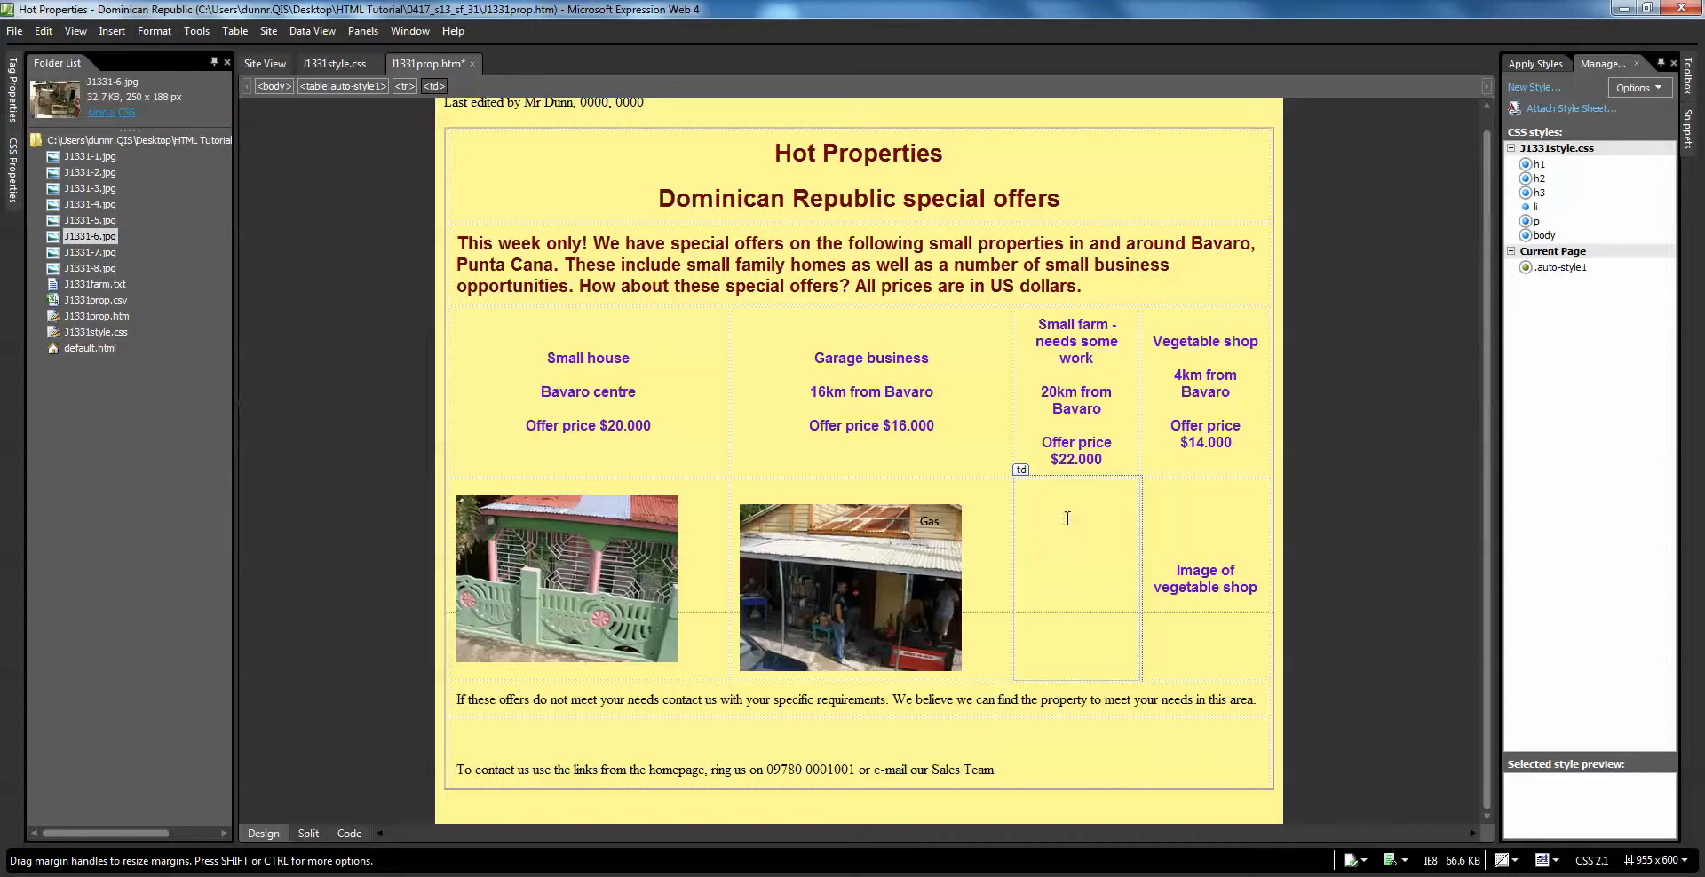
left_click(1160, 555)
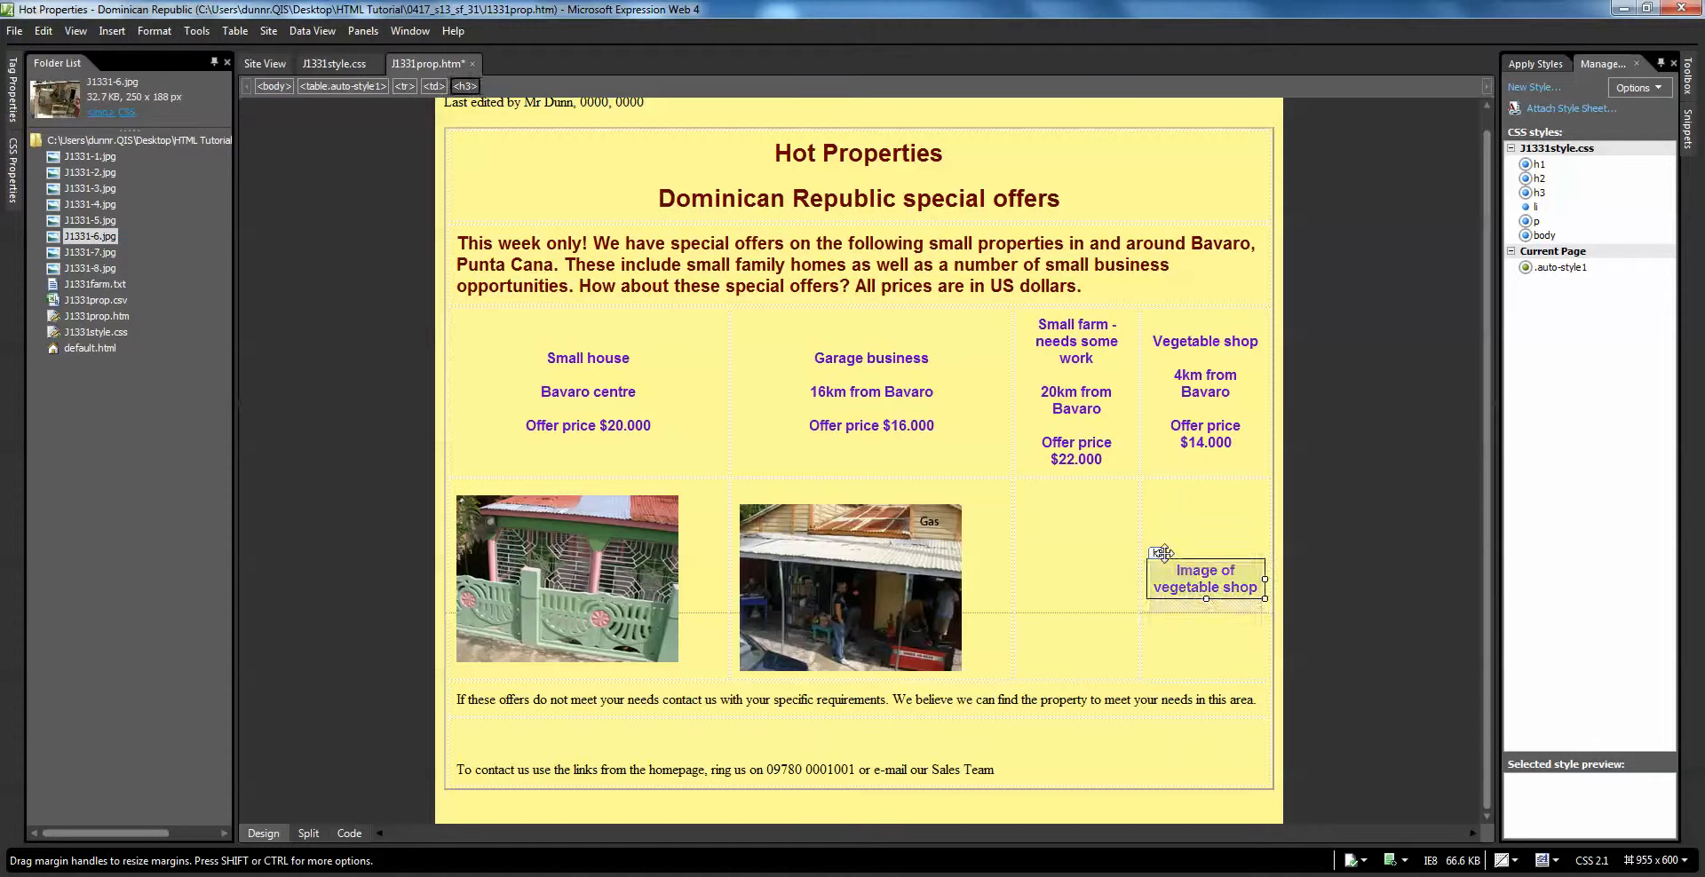
key("Delete")
left_click(110, 266)
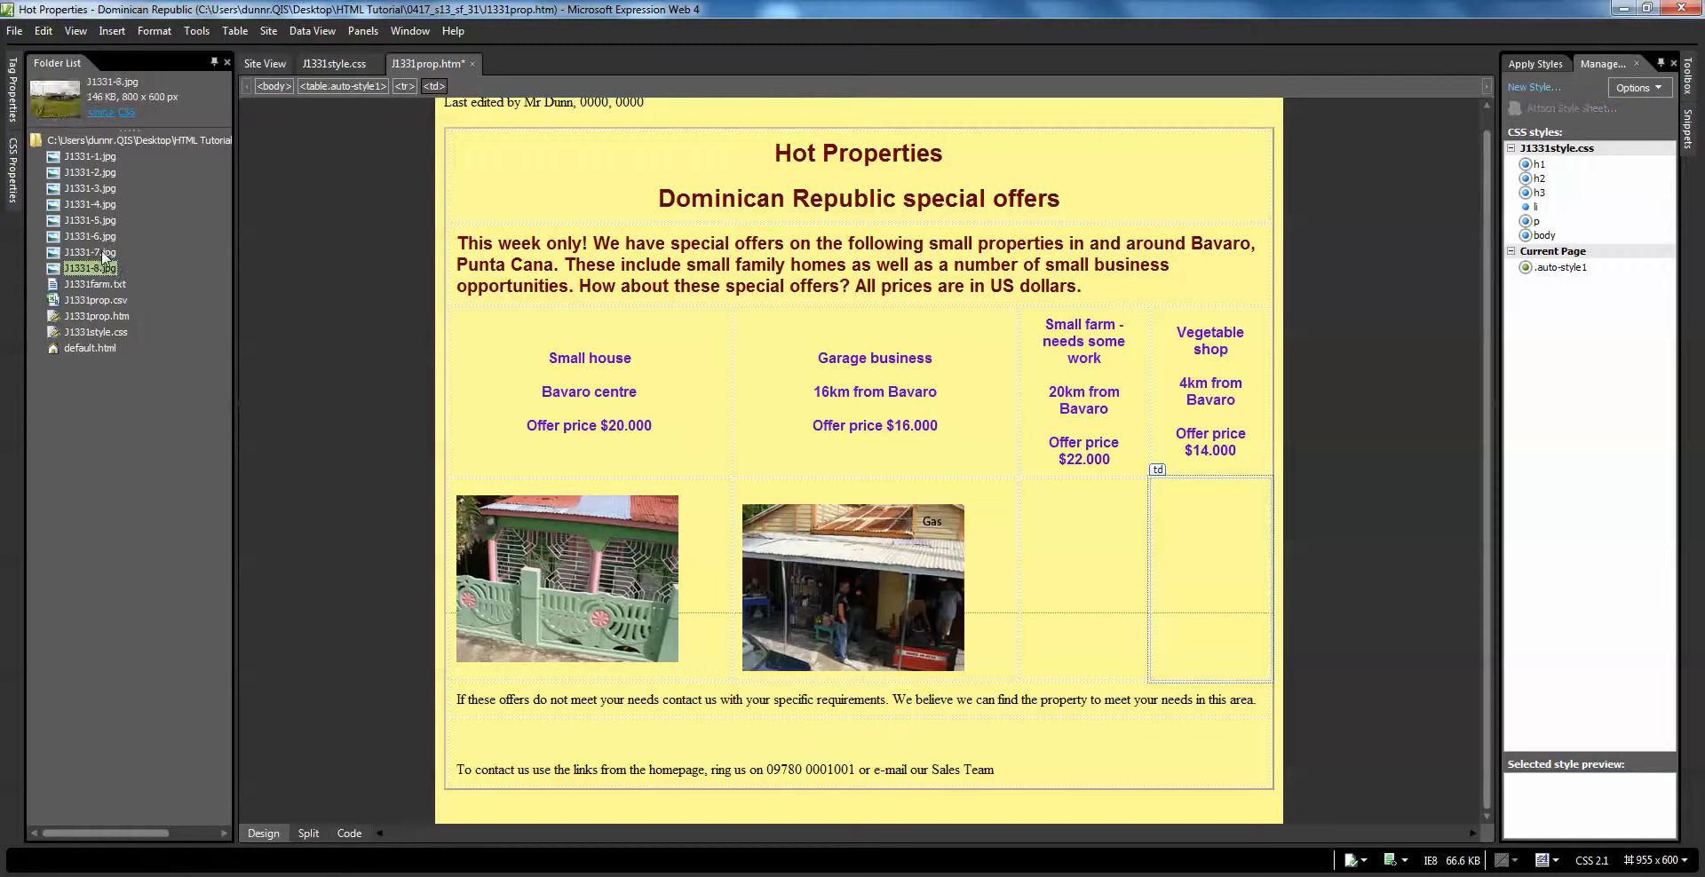
left_click(96, 237)
left_click_drag(96, 236, 1191, 558)
left_click(903, 474)
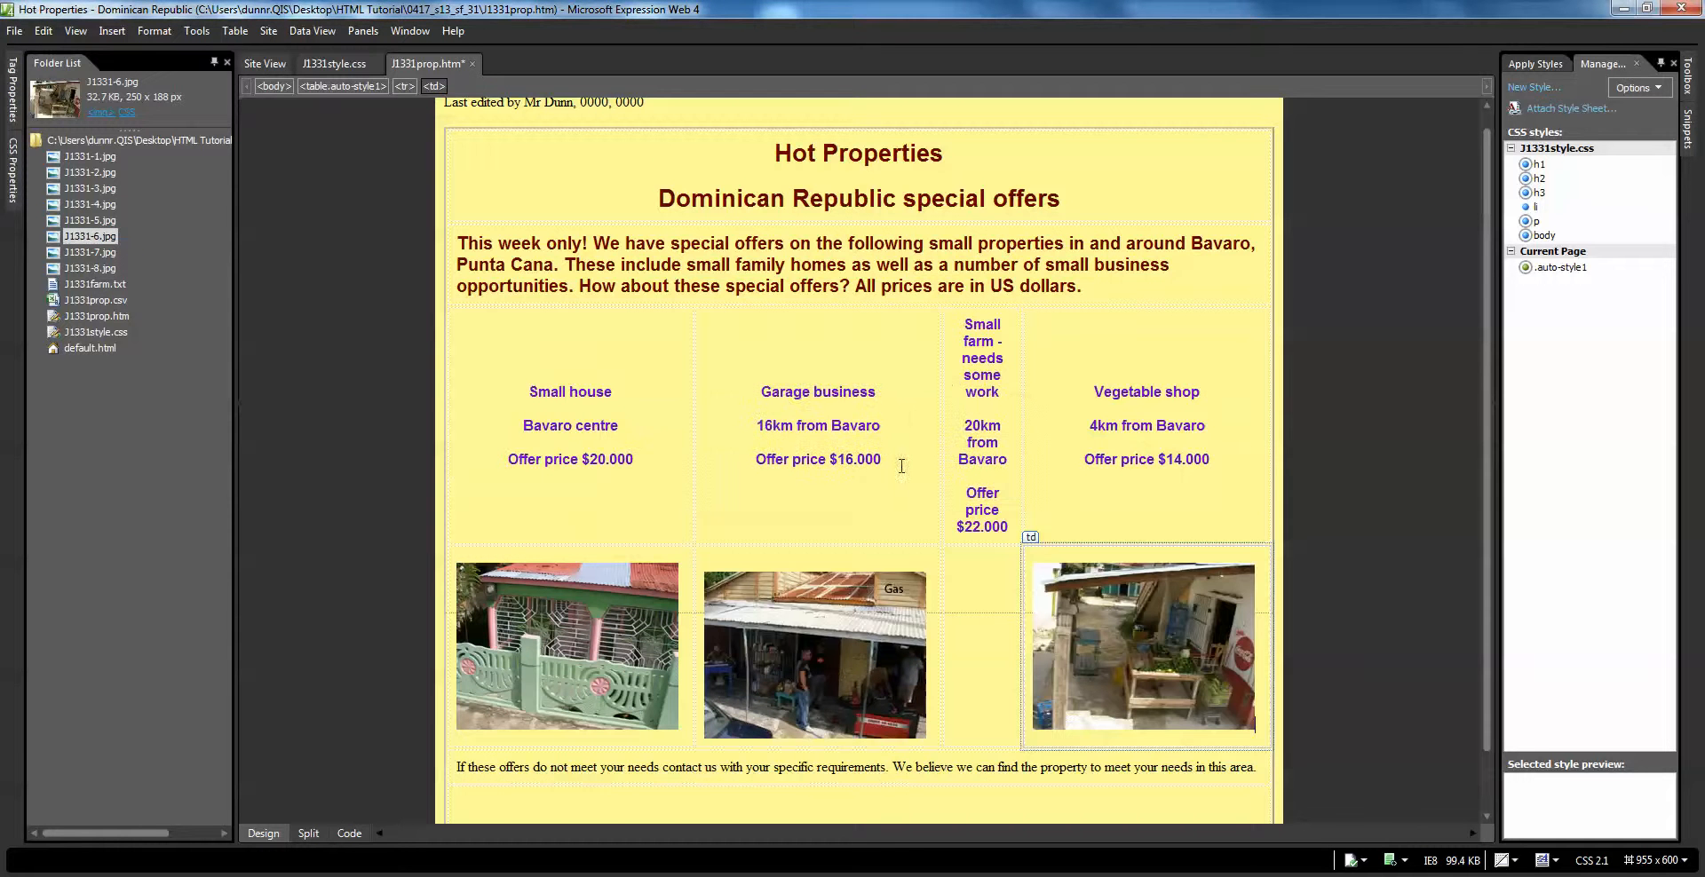
Place the cursor in the empty picture cell of the Small farm column and save J1331prop.htm
left_click(983, 637)
scroll(746, 573, "down", 1)
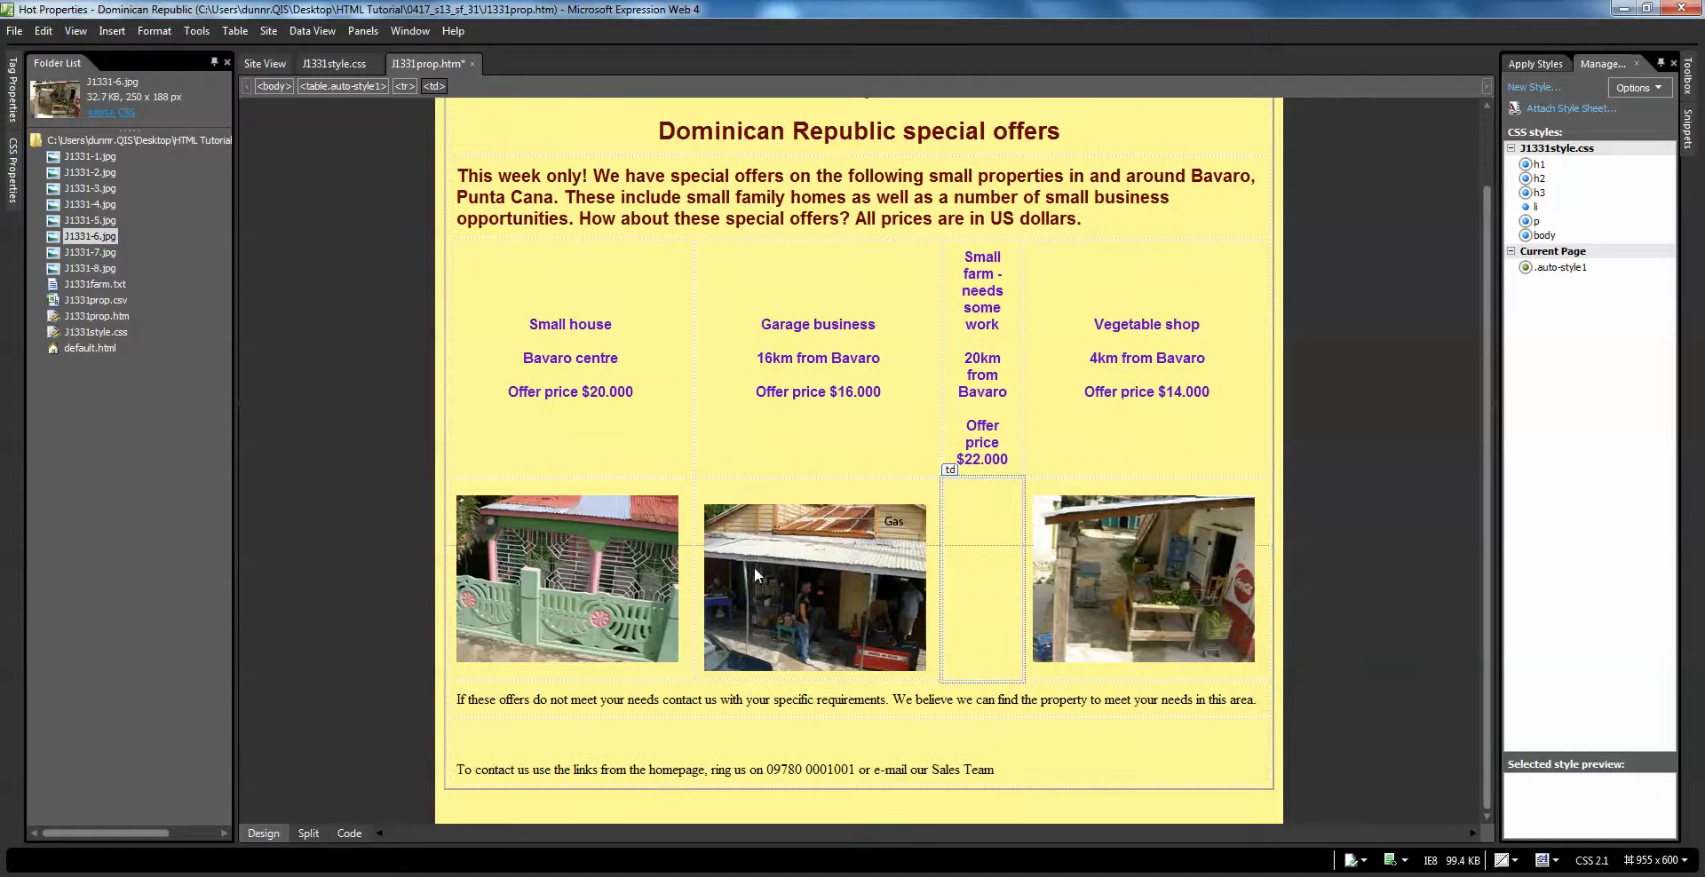
left_click(18, 34)
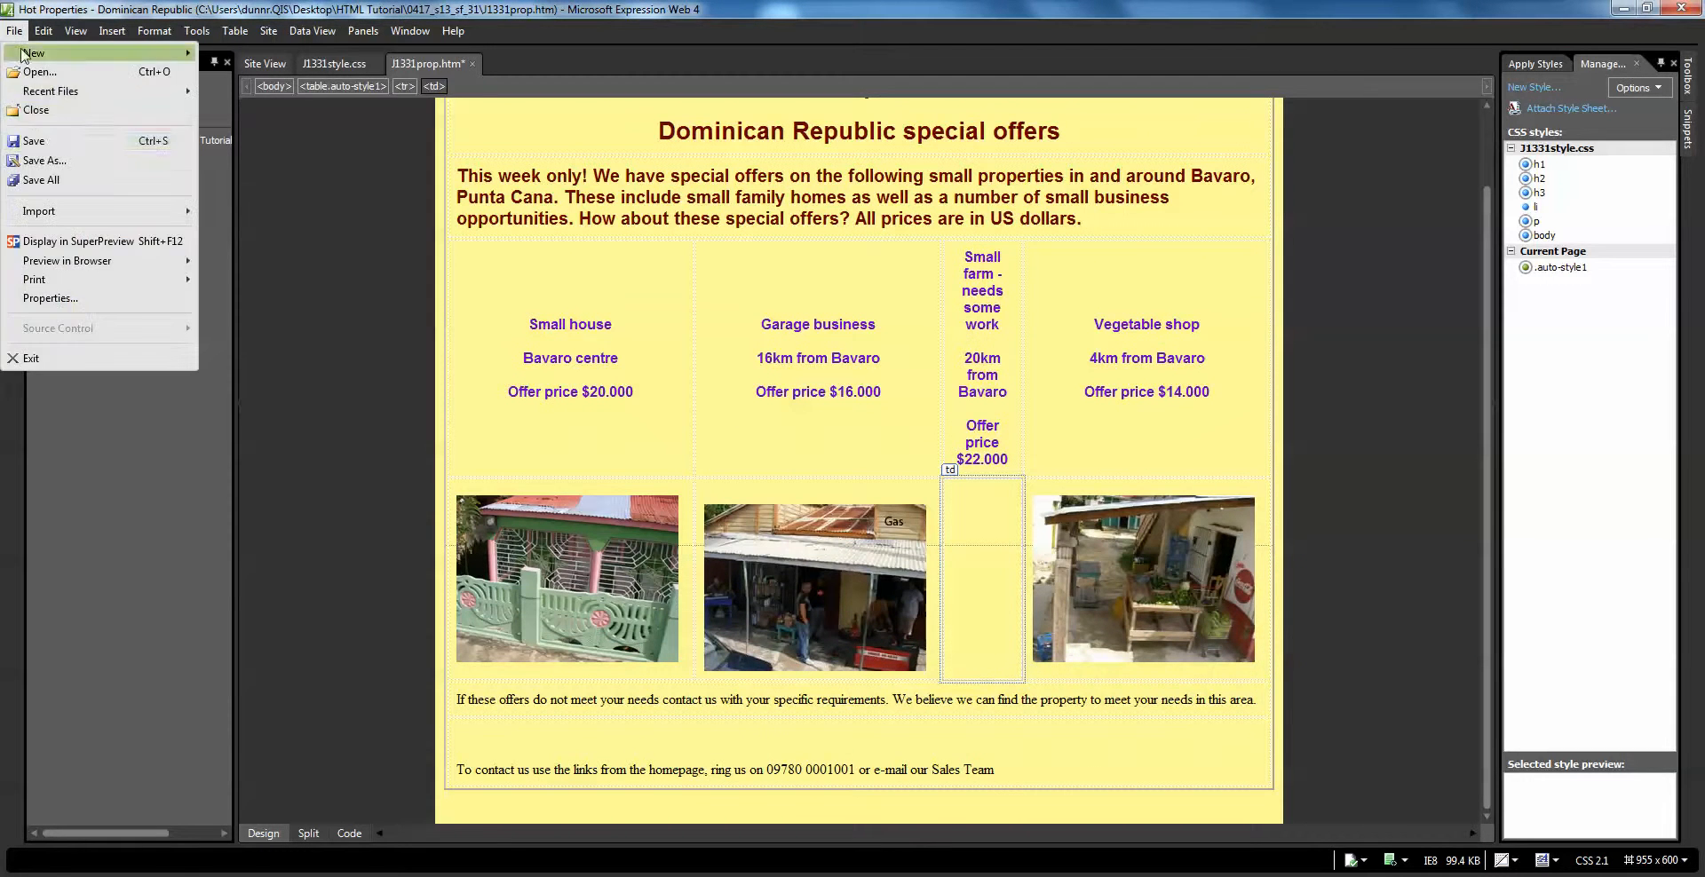
left_click(41, 140)
Switch to Question Paper.pdf in Adobe Acrobat Pro and read task 14 on the farm hyperlink and task 16 on resizing the images
mouse_move(417, 870)
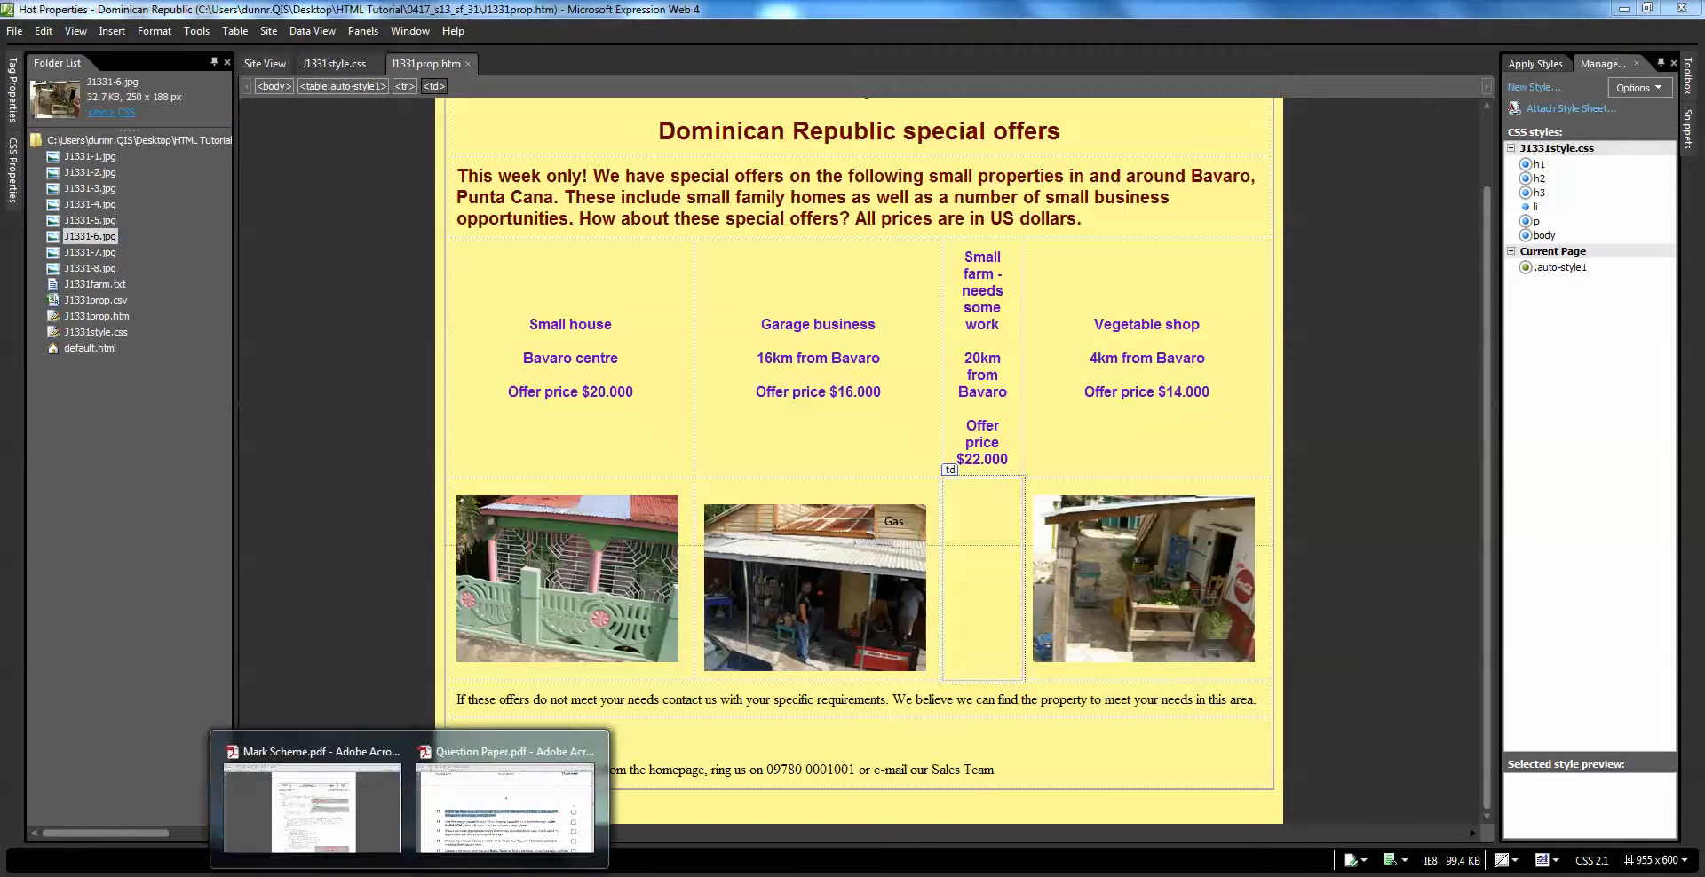
left_click(506, 798)
scroll(742, 534, "down", 2)
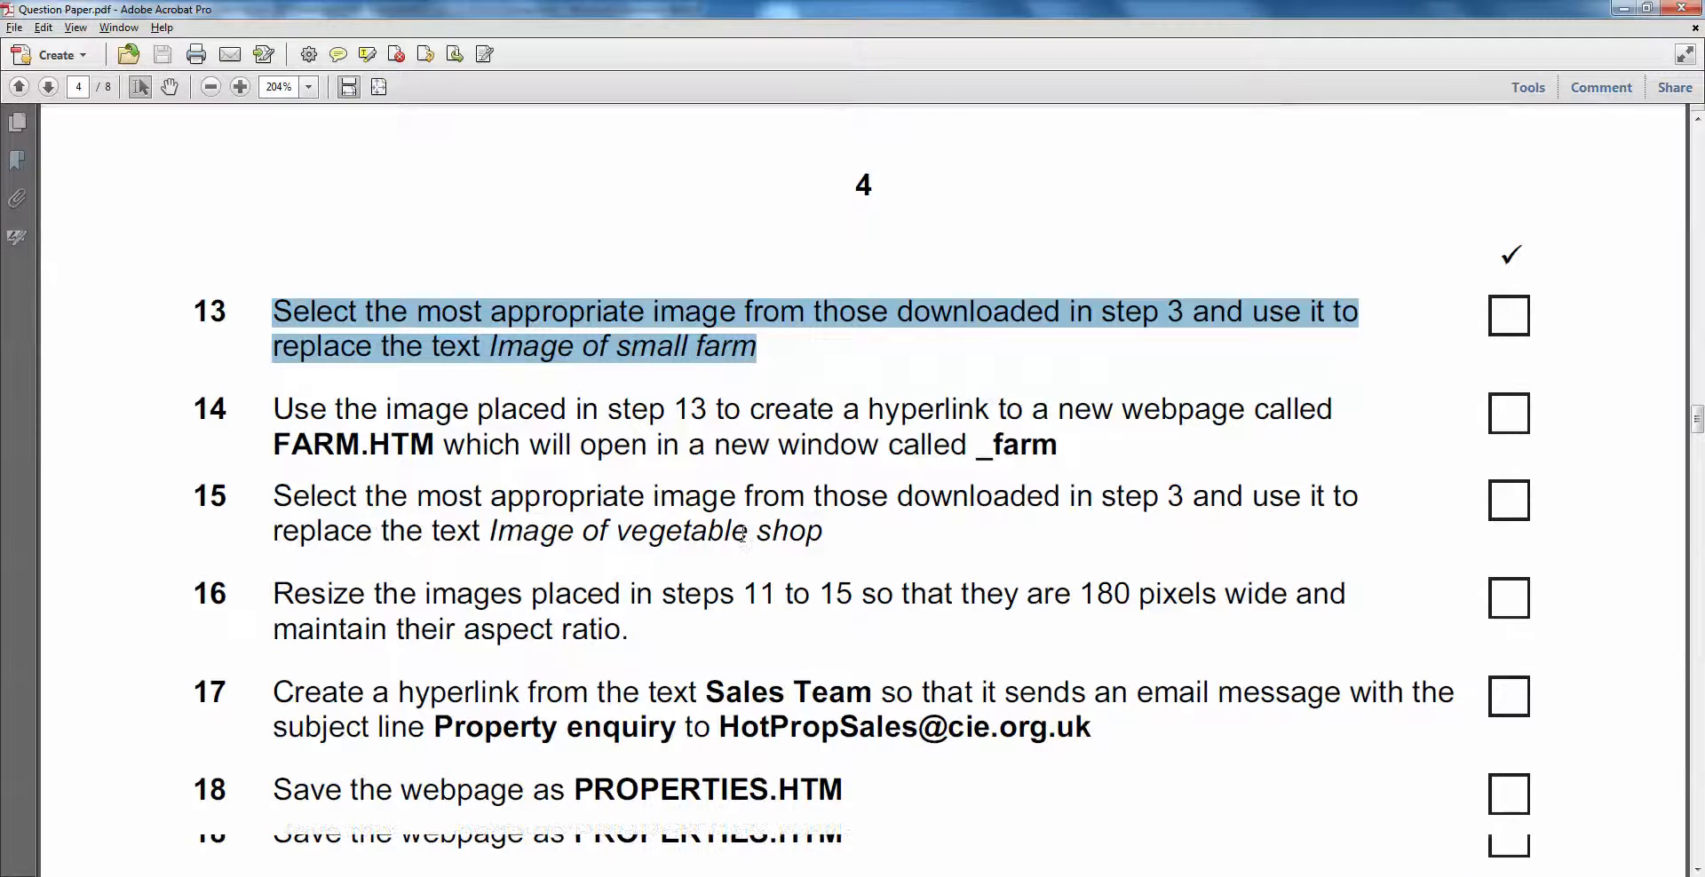
left_click(356, 427)
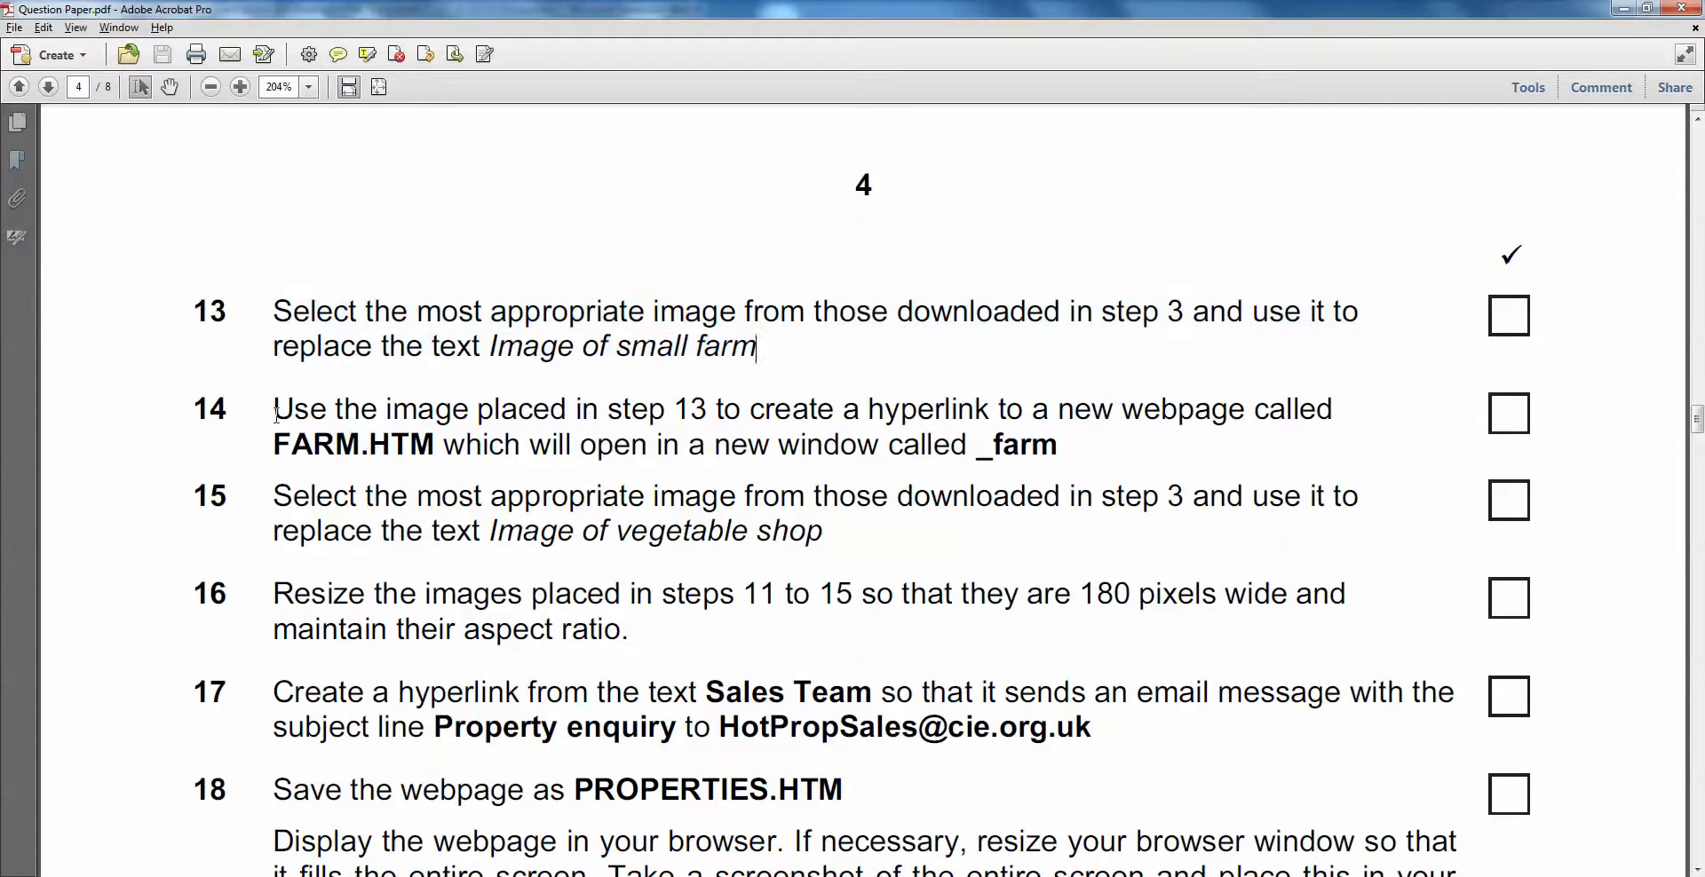
left_click_drag(274, 415, 1115, 470)
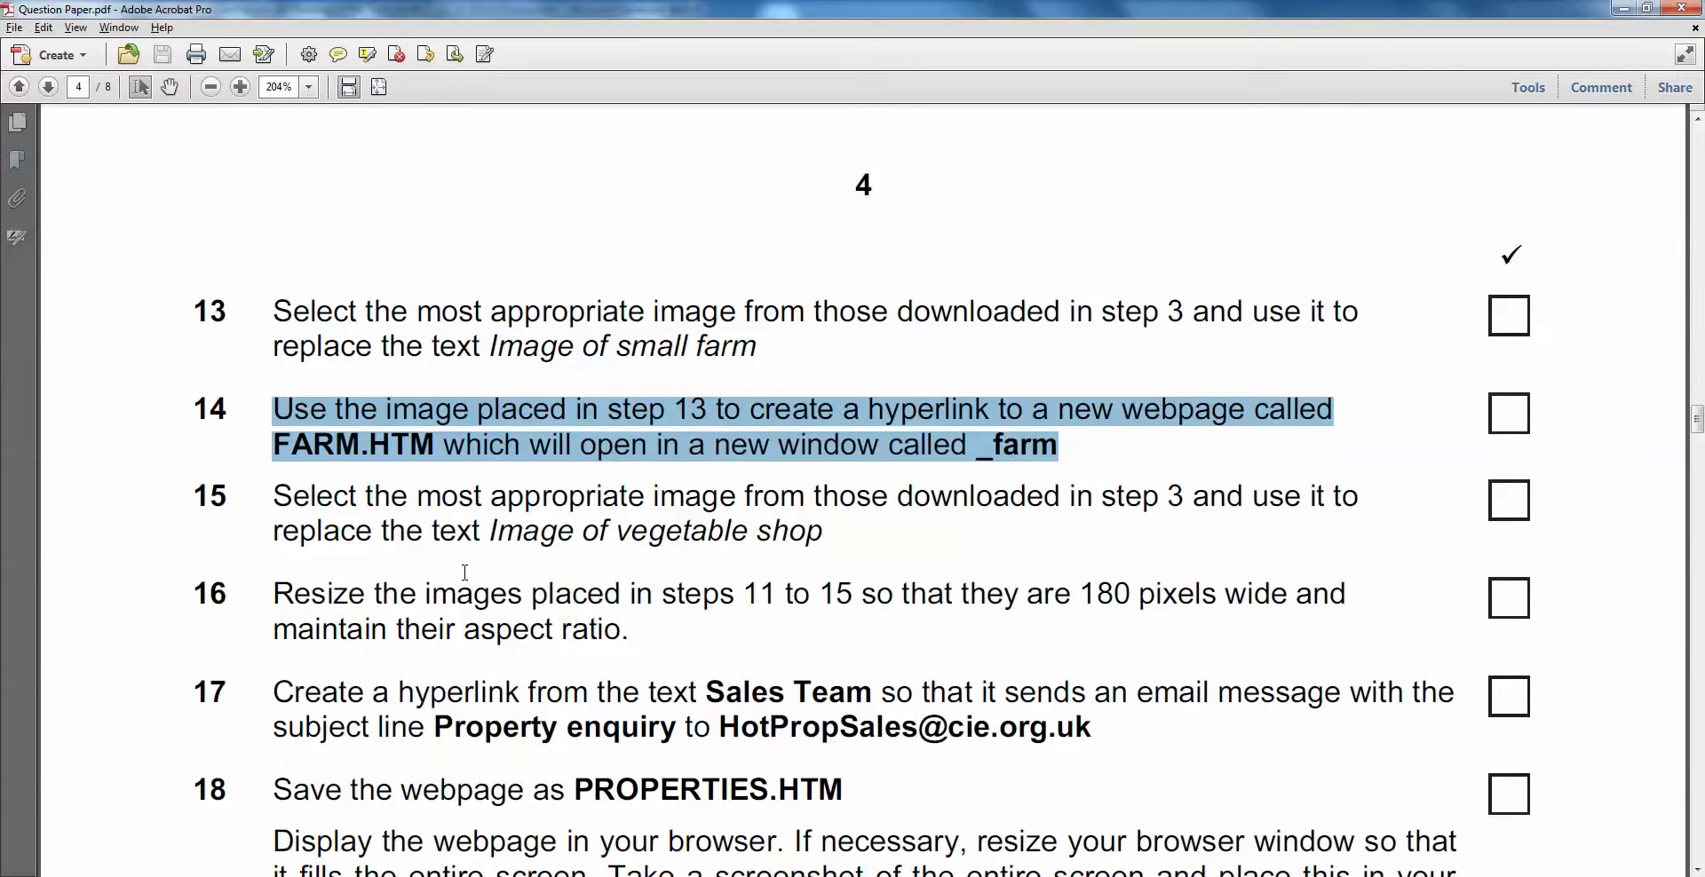
left_click(281, 415)
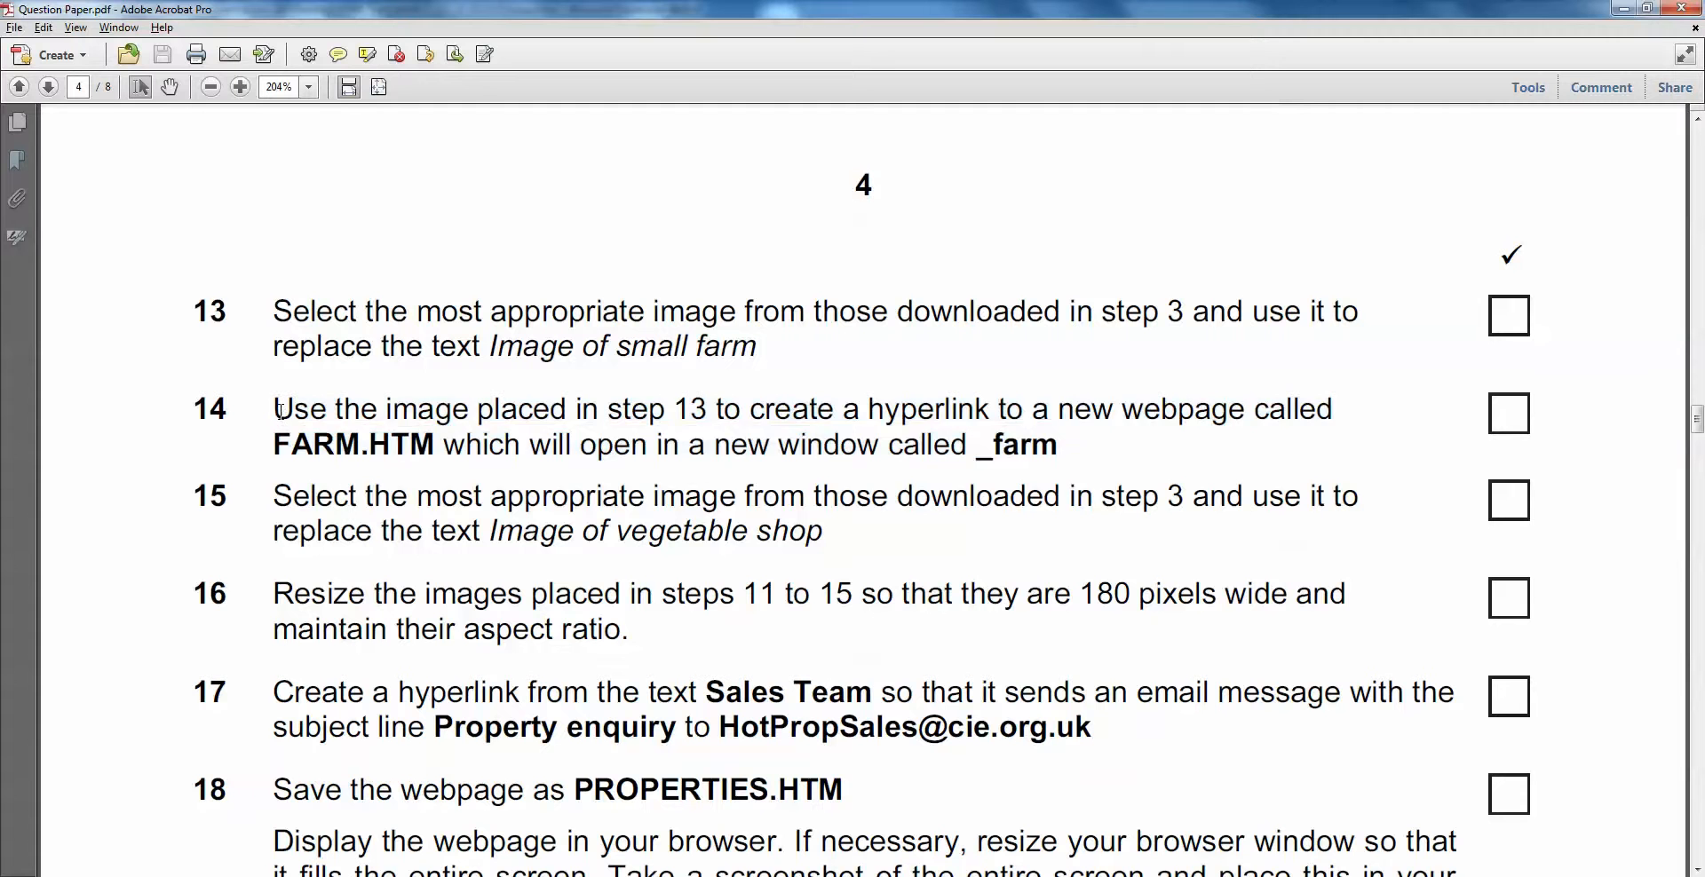
left_click_drag(281, 410, 1063, 460)
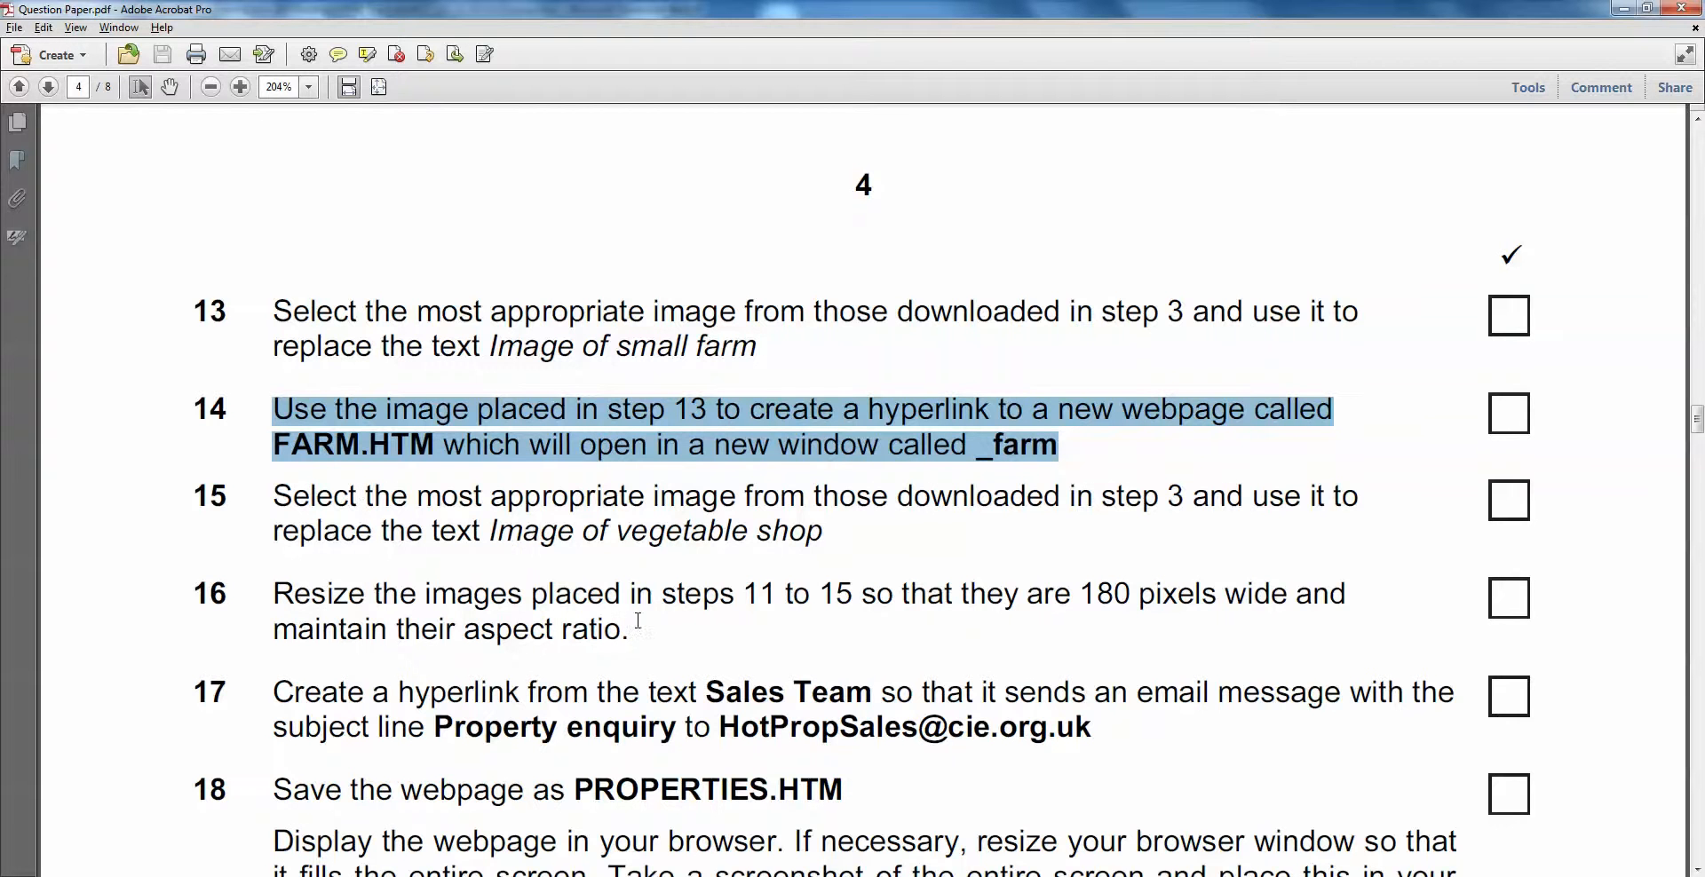
scroll(638, 619, "down", 1)
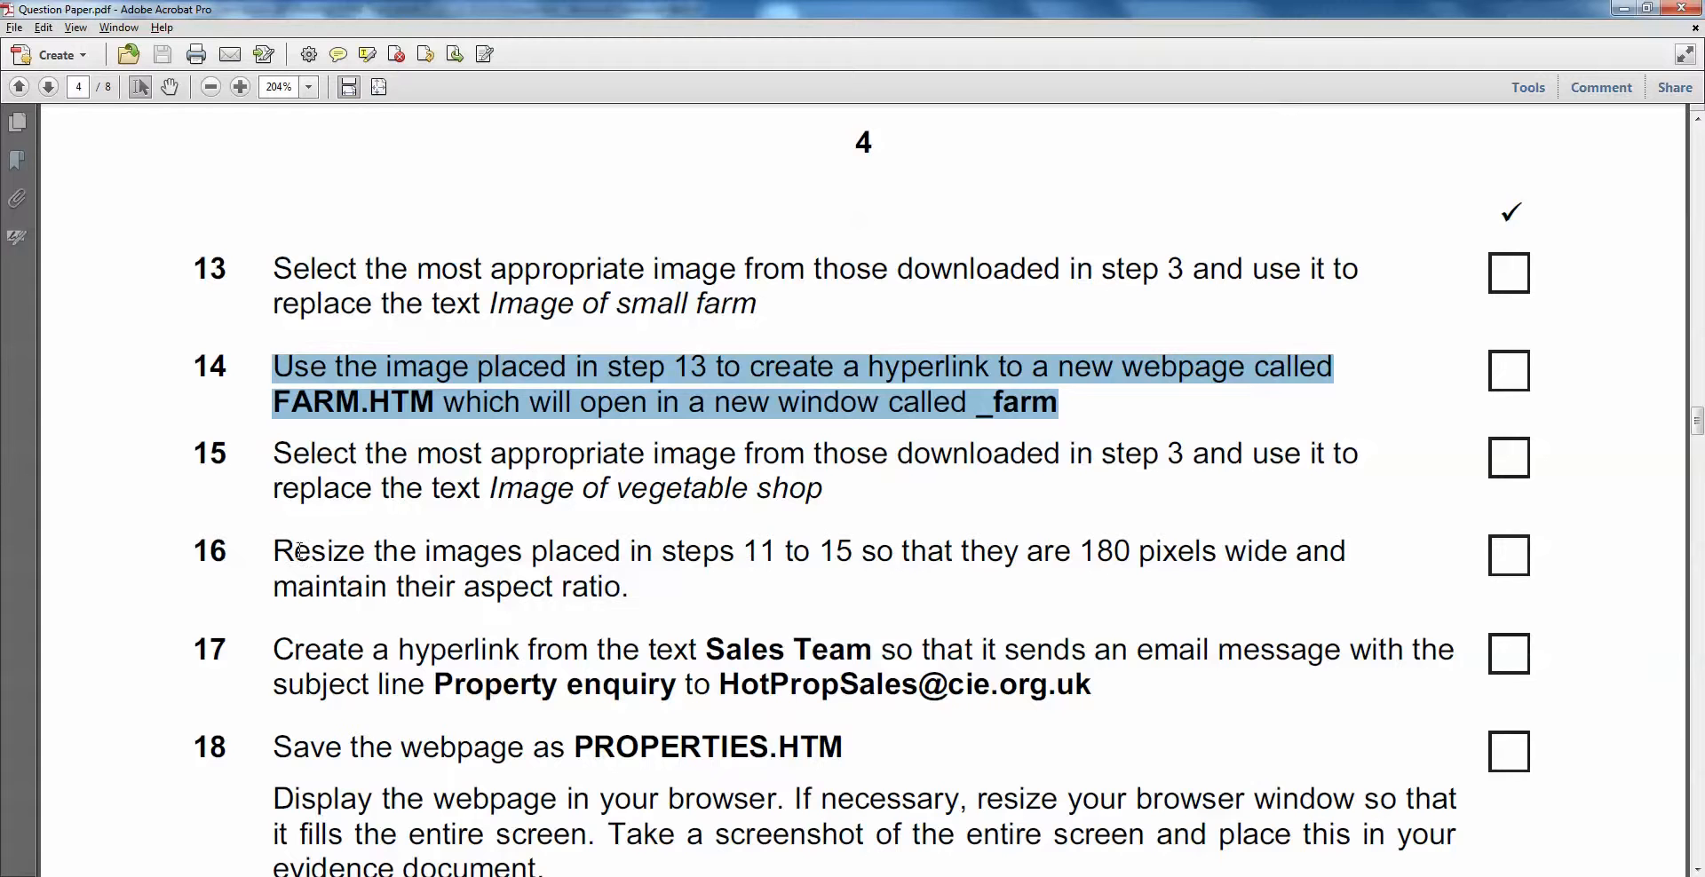
left_click_drag(275, 550, 624, 593)
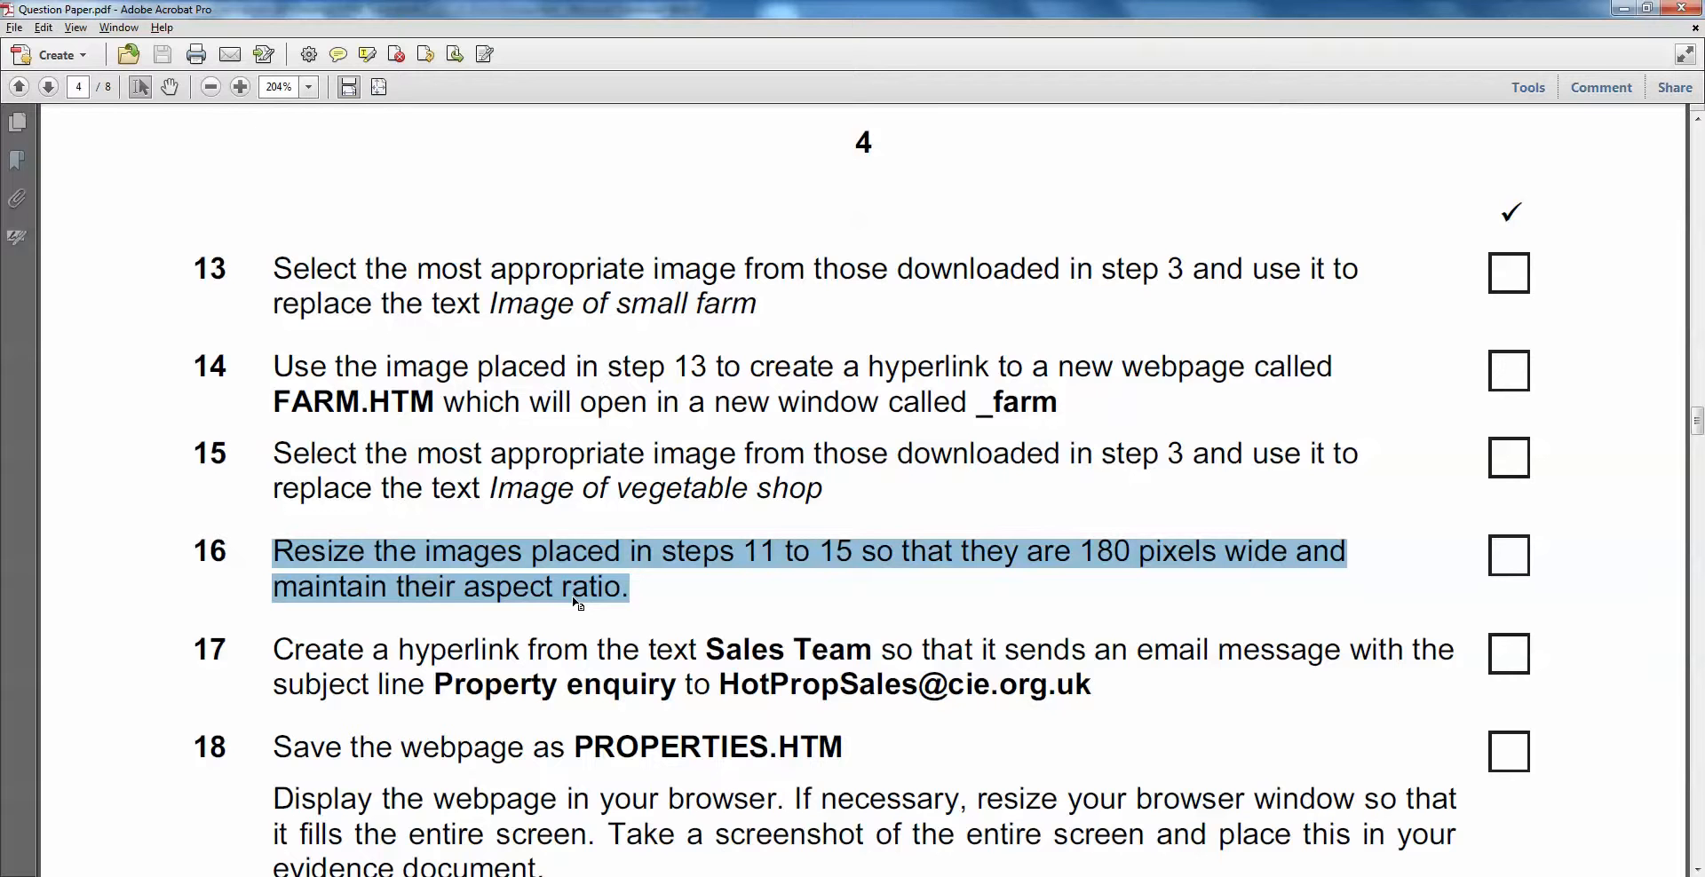
Switch back to Expression Web and remove the blank line above the garage picture in its table cell
mouse_move(904, 875)
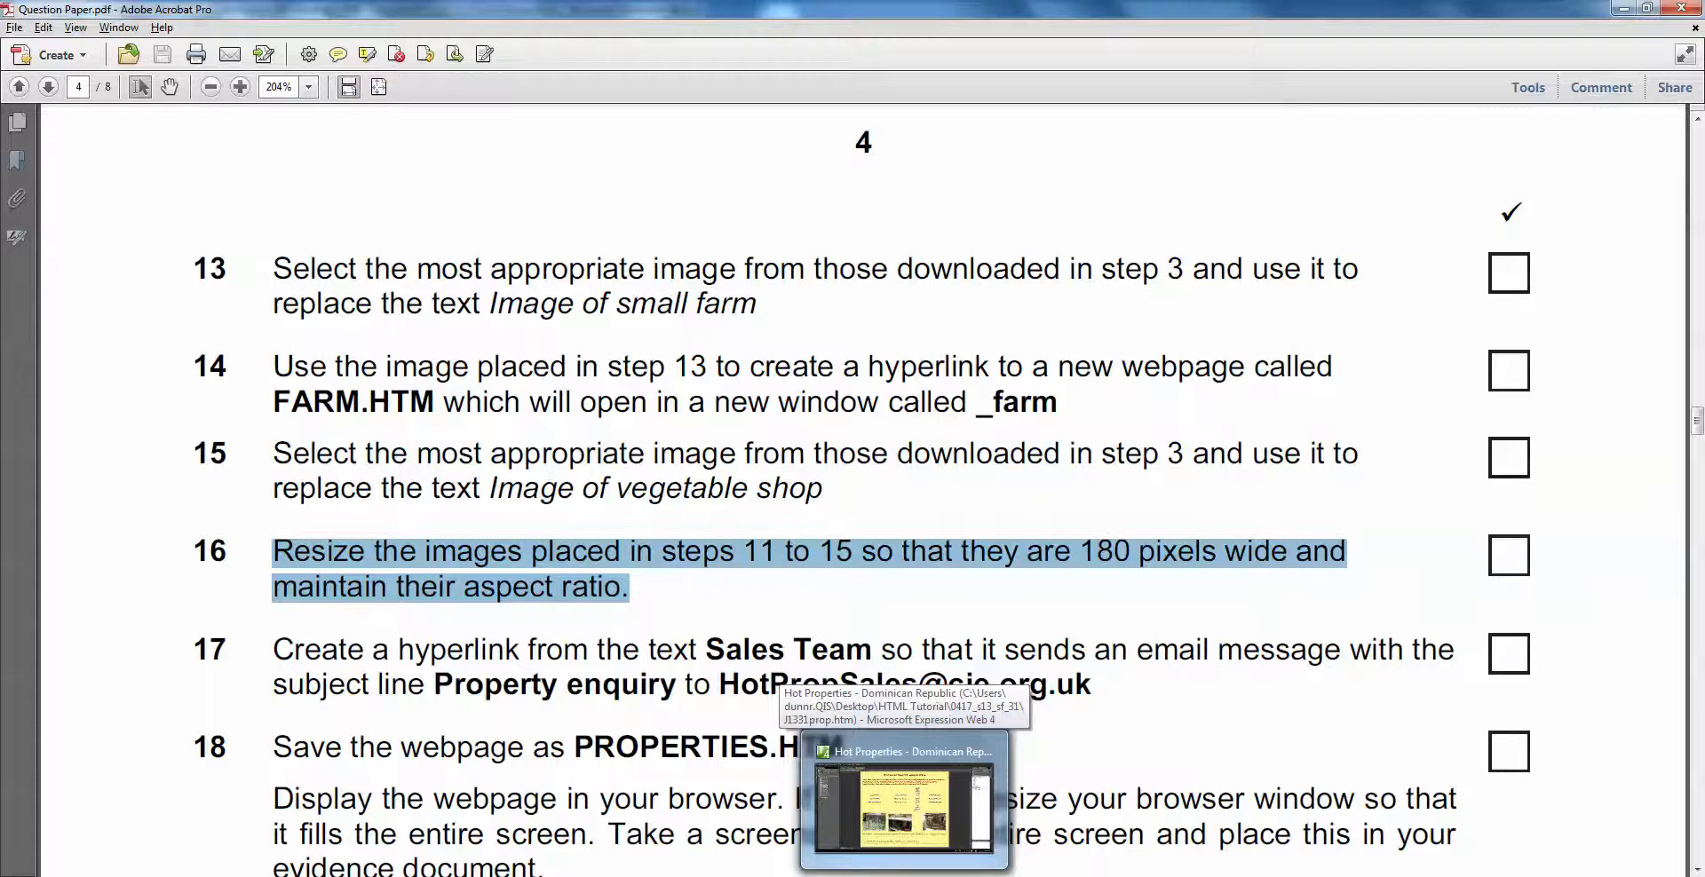
left_click(959, 866)
left_click(819, 593)
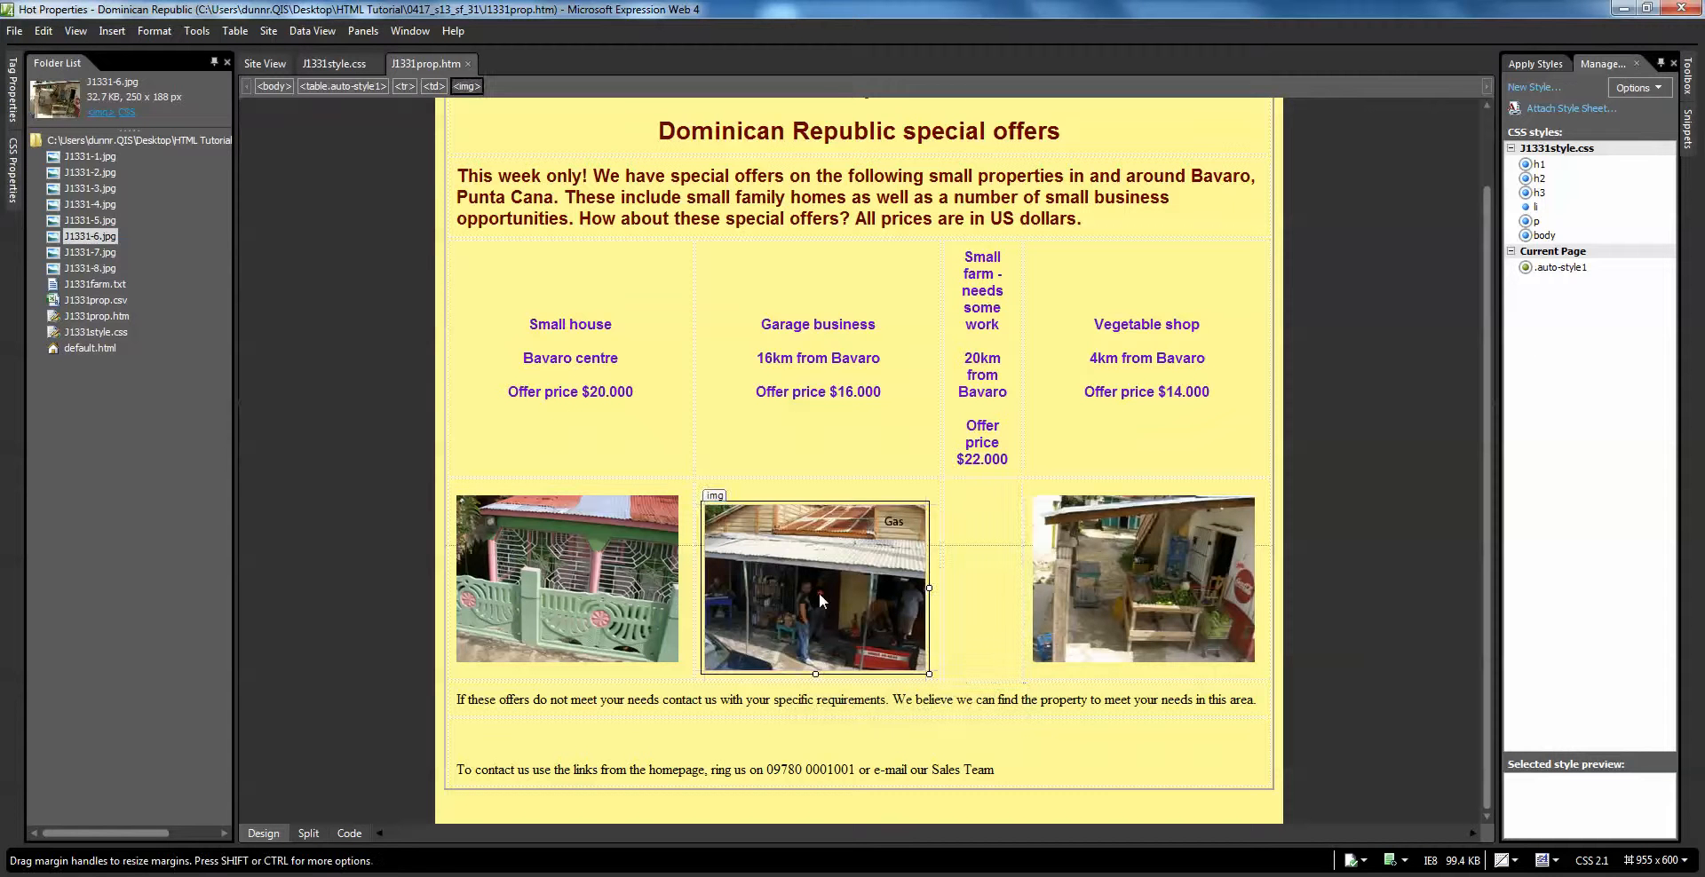
left_click(604, 571)
left_click(777, 562)
left_click(1167, 573)
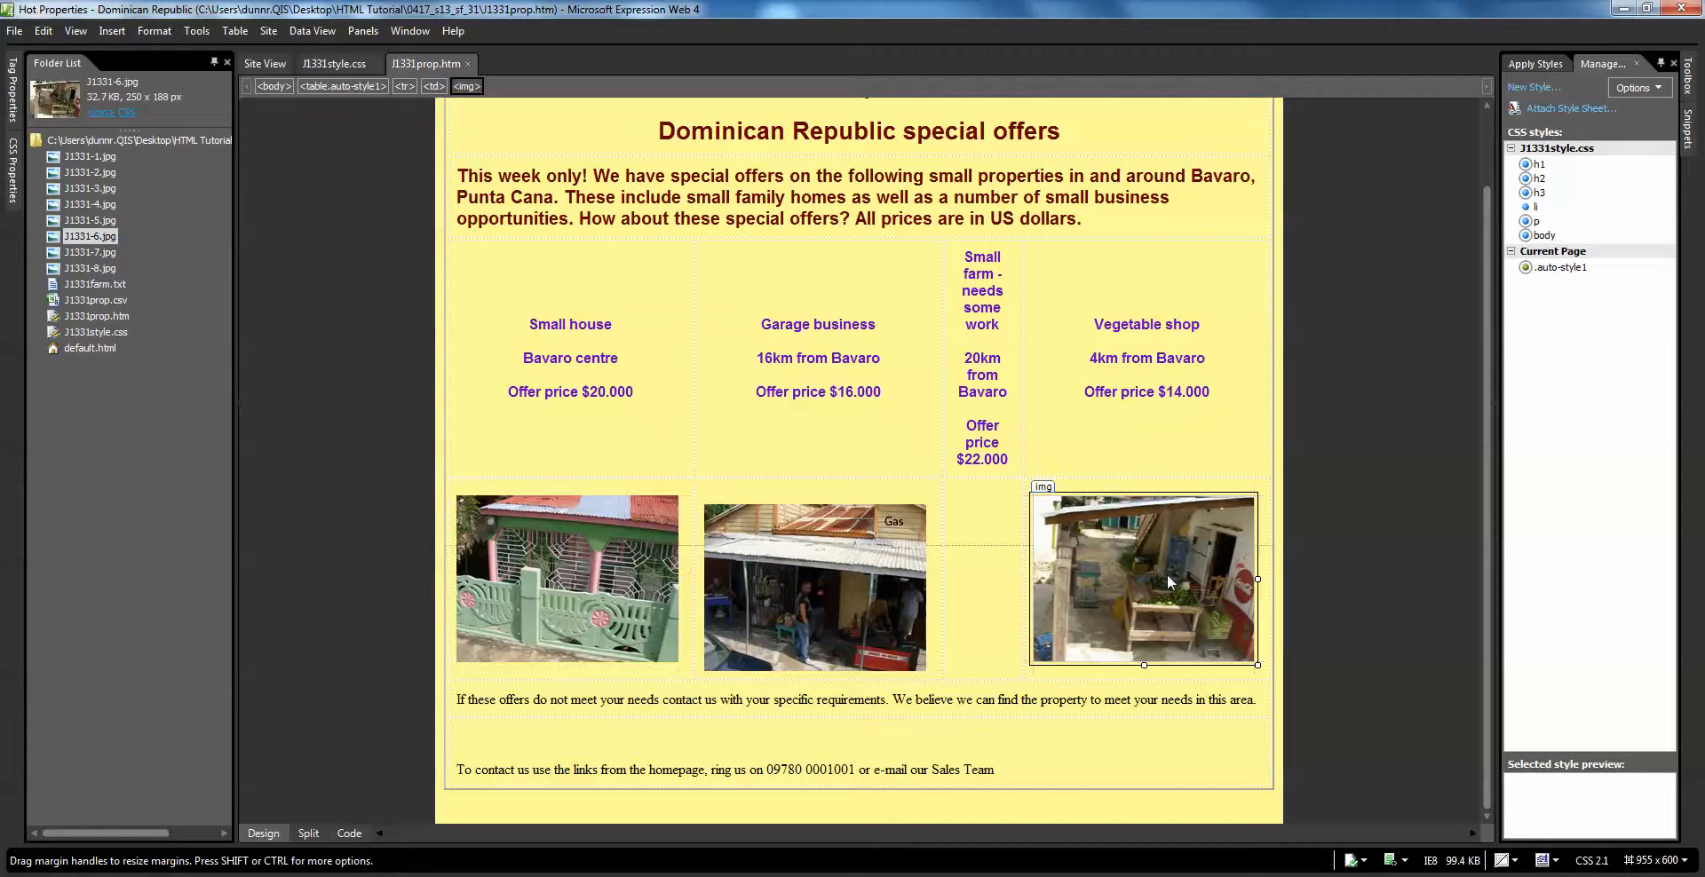
left_click(830, 592)
left_click(799, 488)
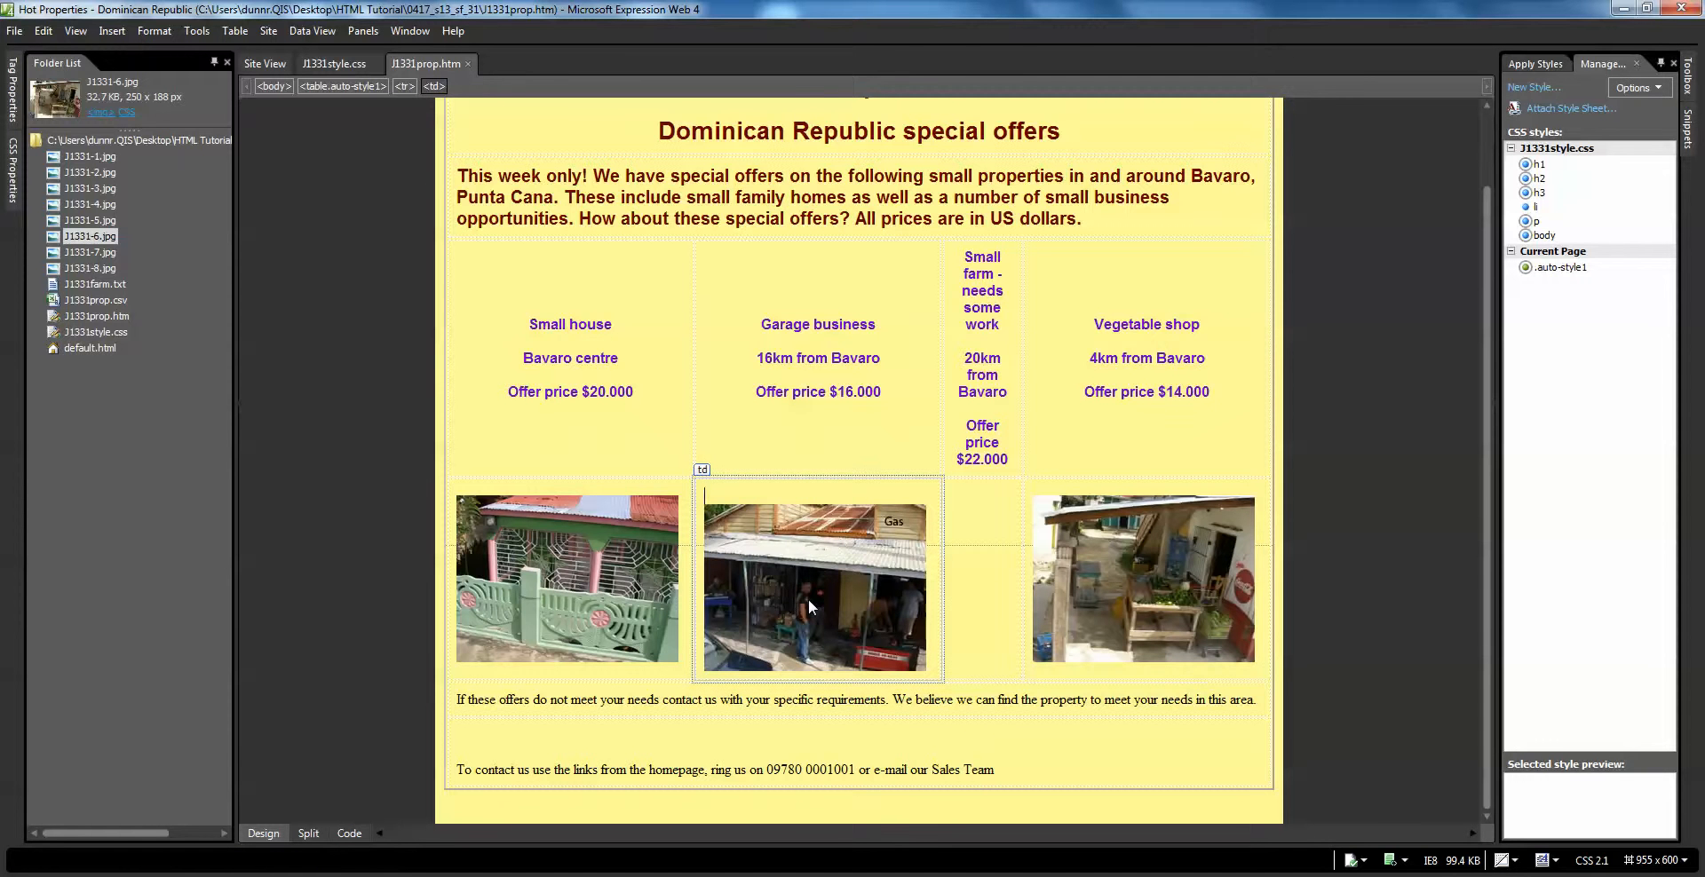
key("Delete")
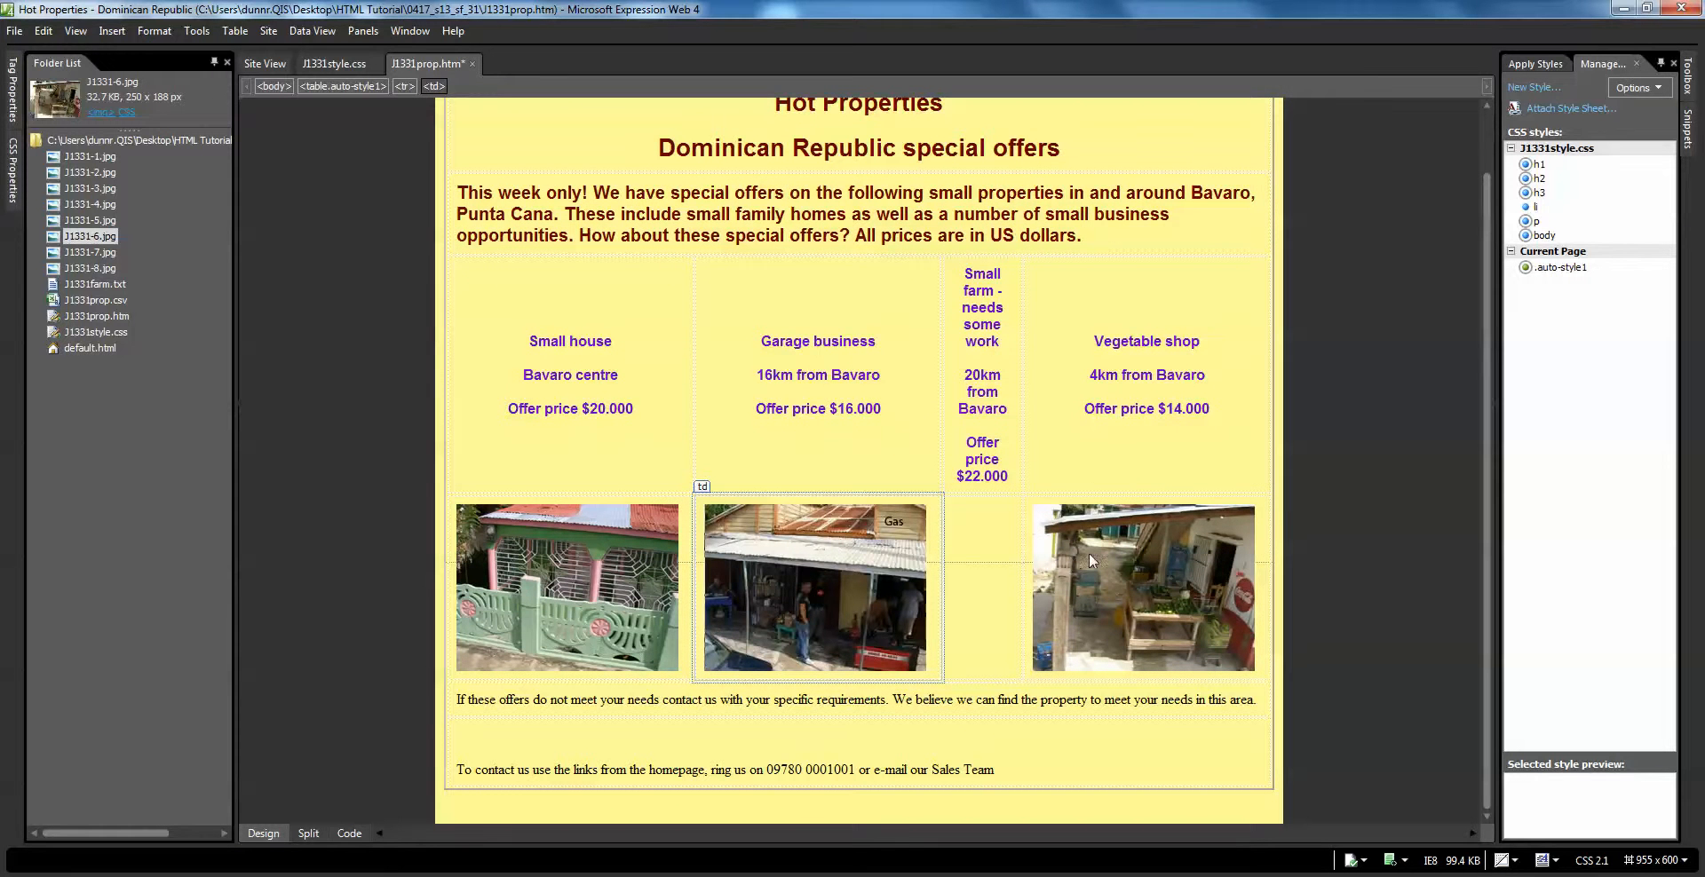
Switch to the 0417_s13_sf_31 folder in Windows Explorer, preview several pictures and reduce the thumbnails to about Large Icons size
left_click(311, 876)
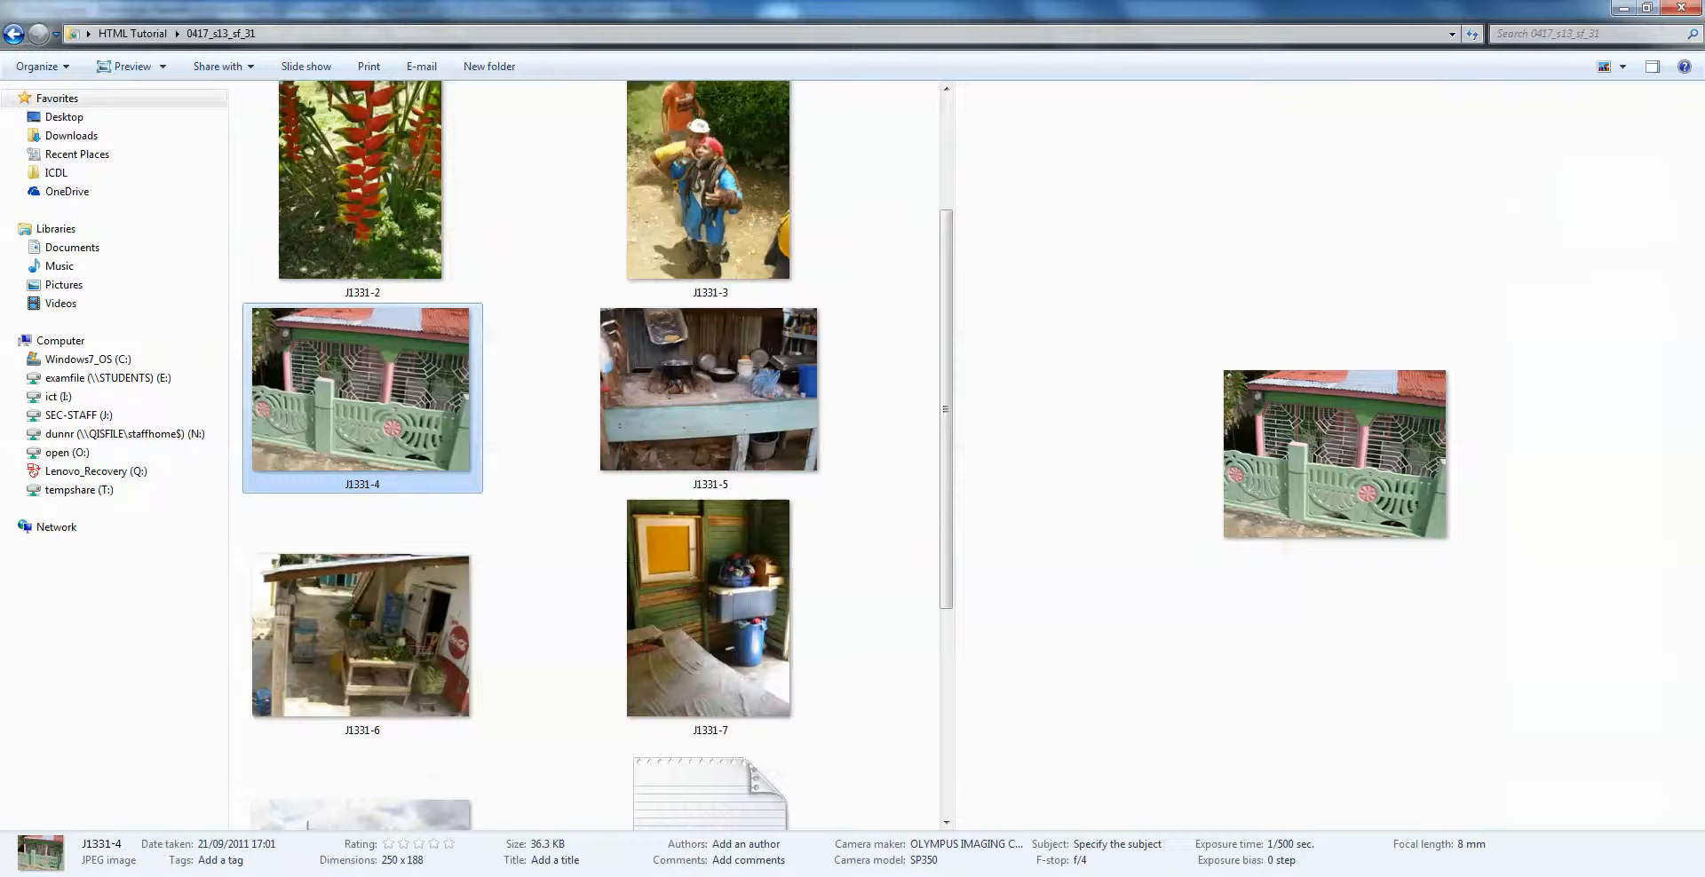
left_click(318, 181)
left_click(769, 444)
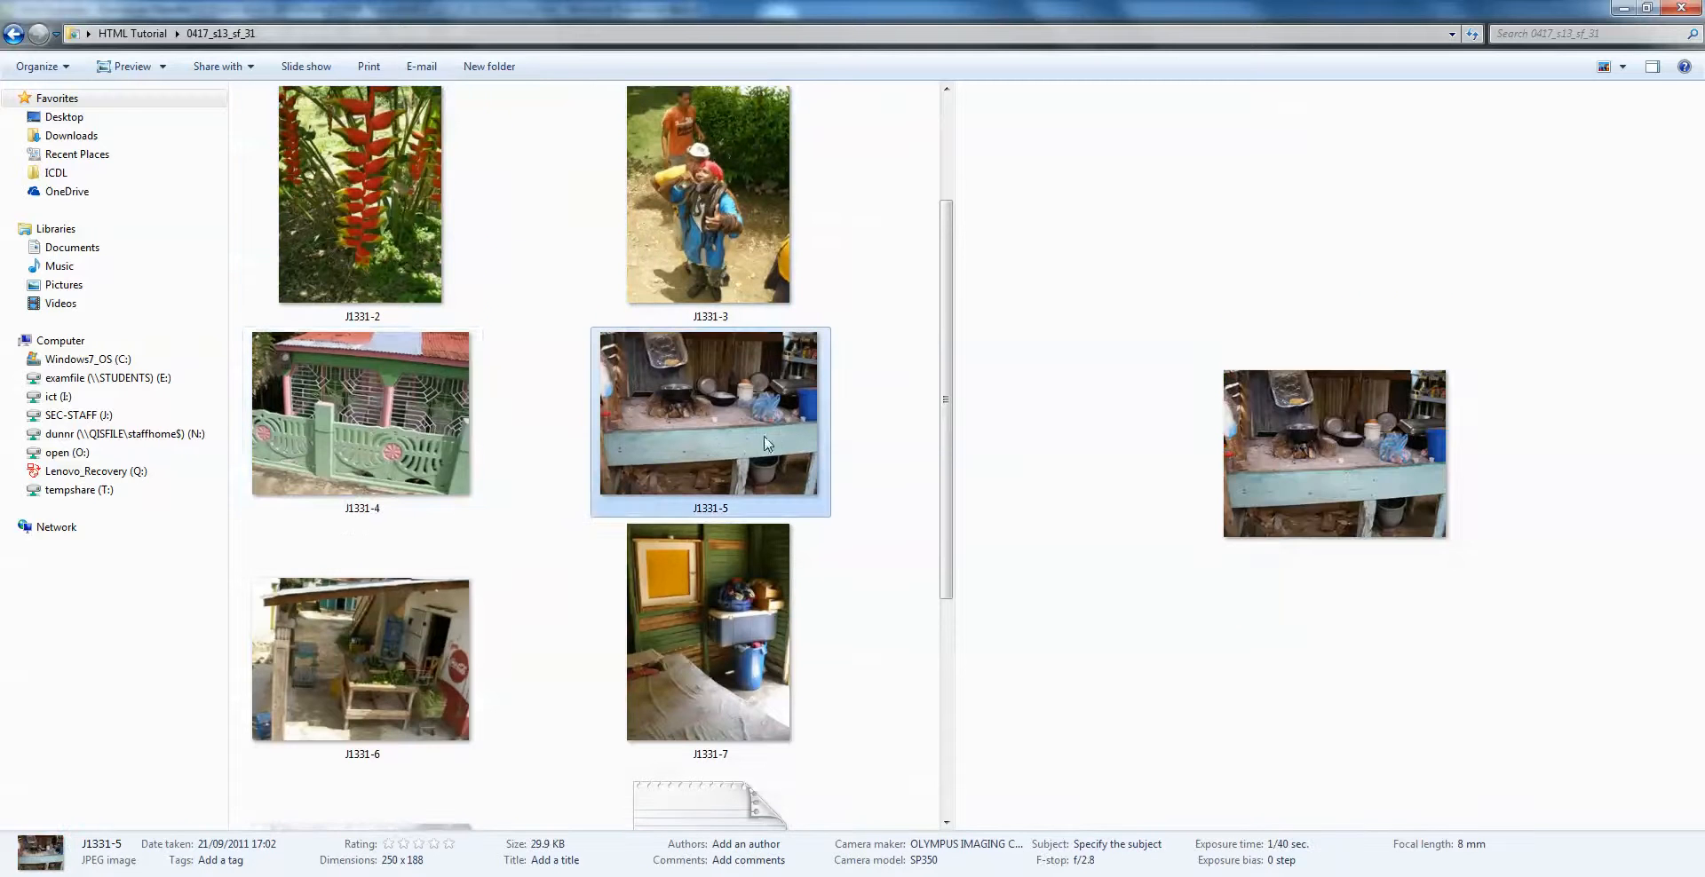
left_click(440, 364)
left_click(721, 256)
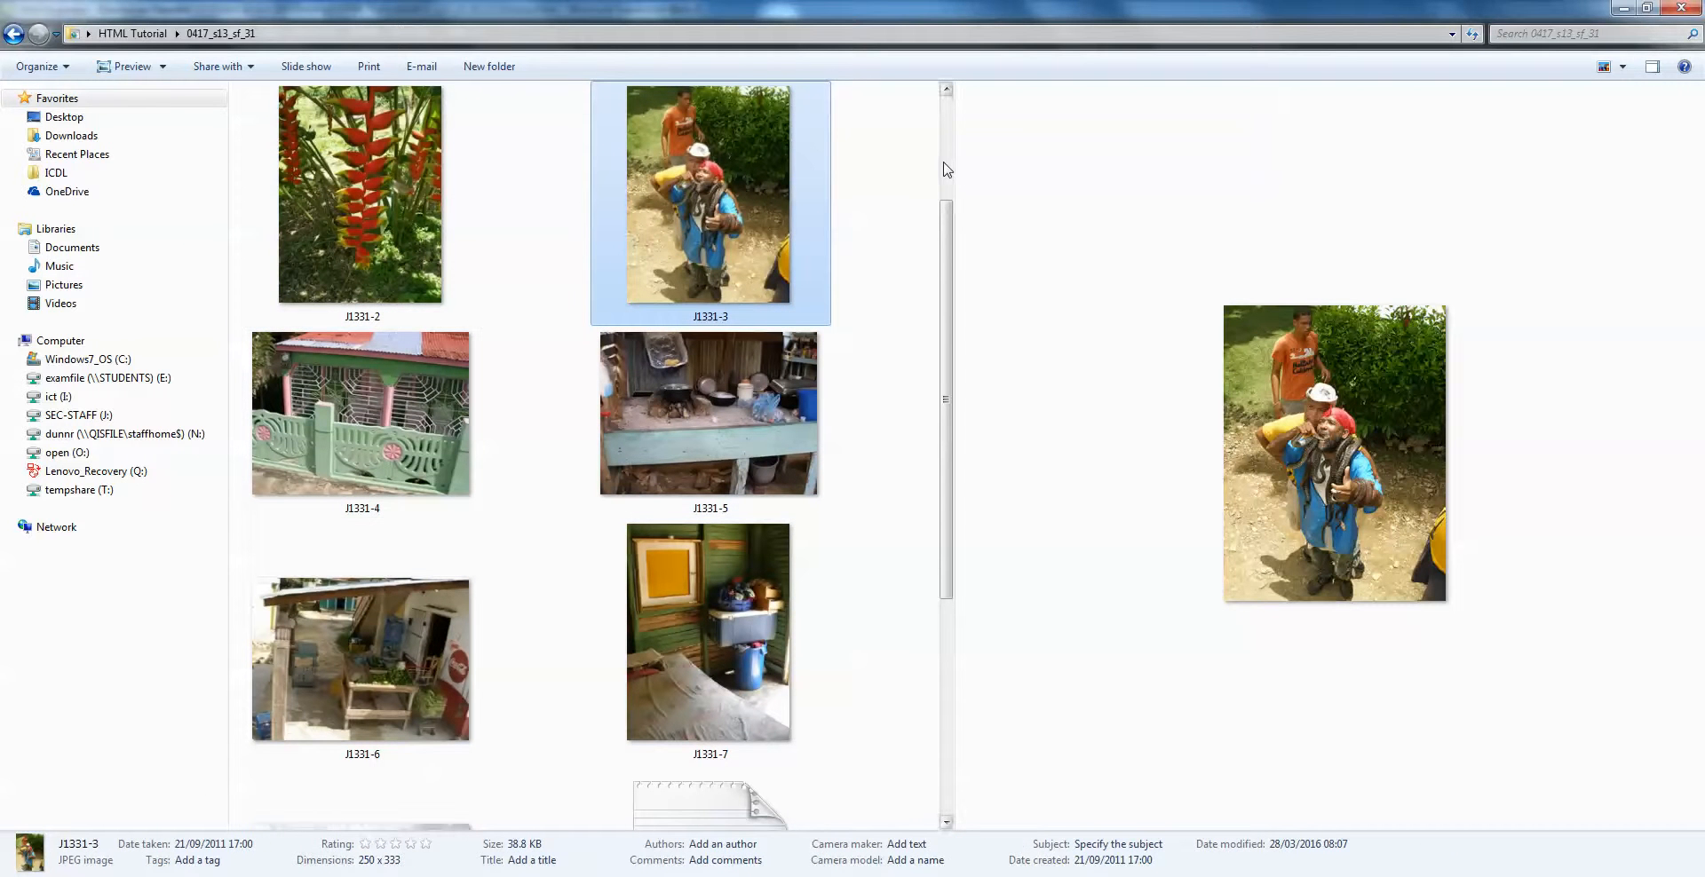
left_click(1623, 67)
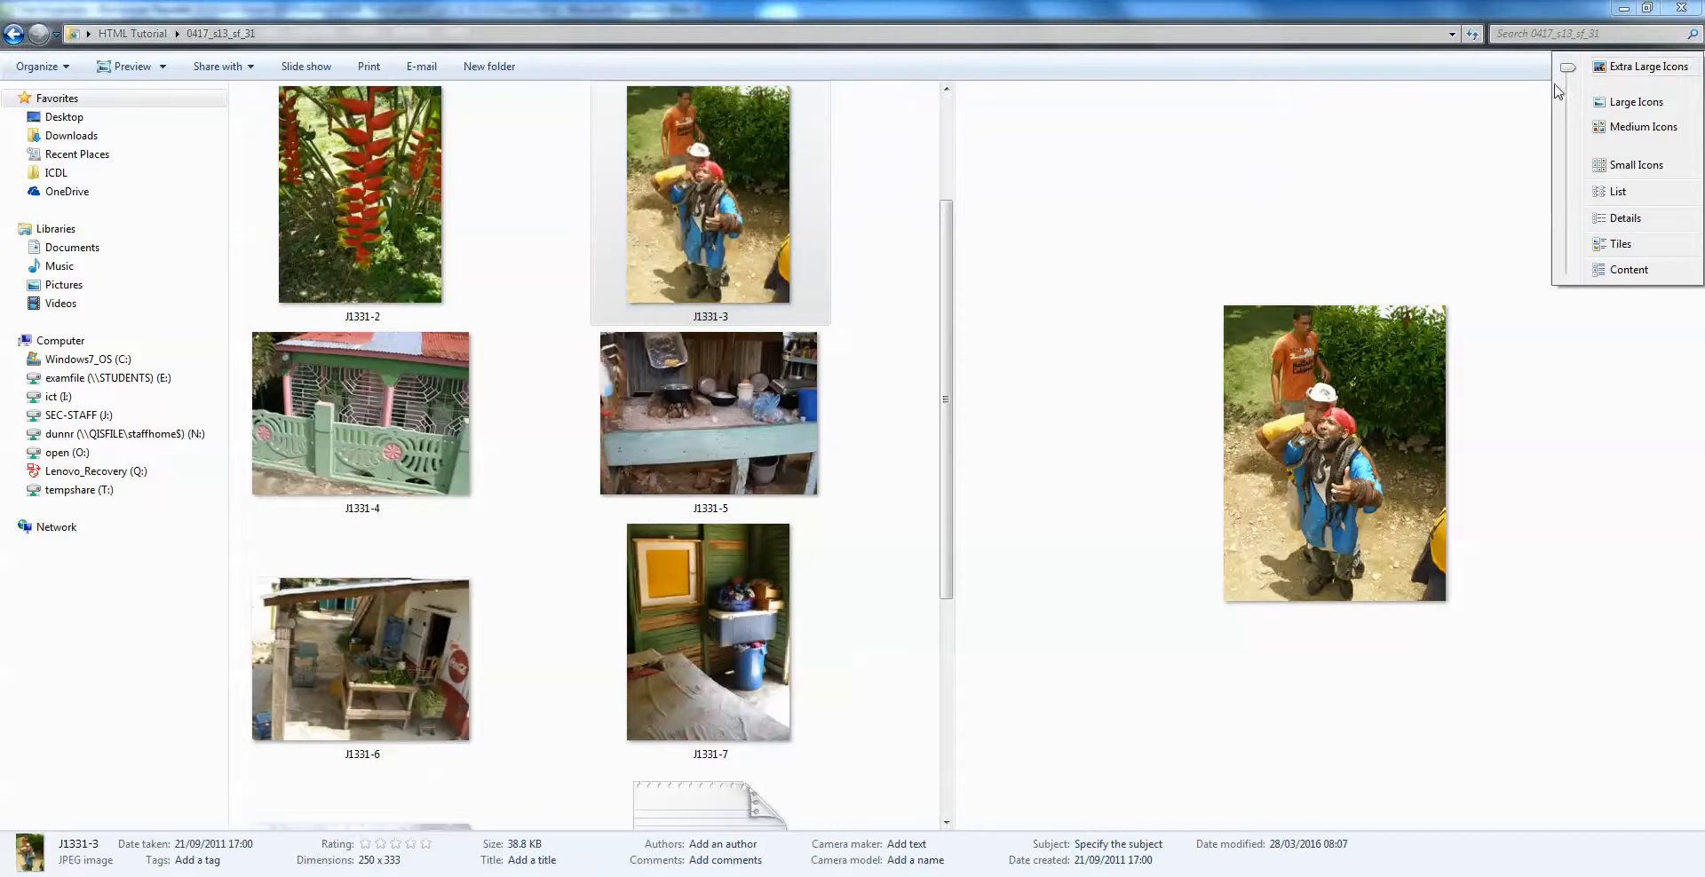
left_click_drag(1572, 67, 1570, 95)
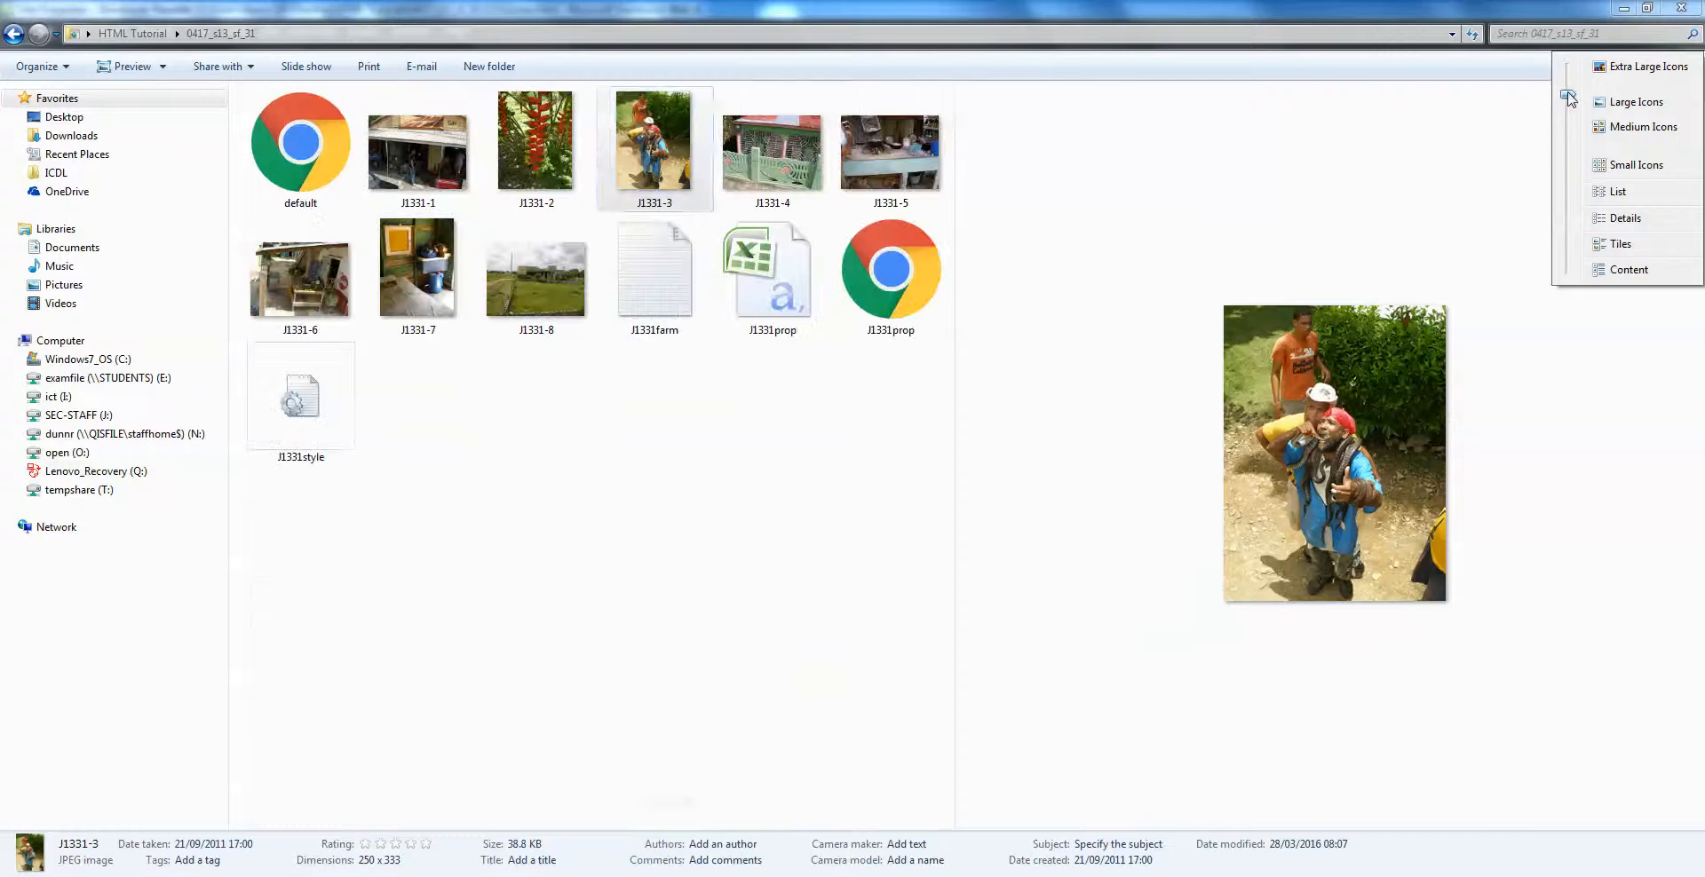
left_click(764, 477)
Examine which programs are offered for opening the J1331-3 picture, and dismiss the list without choosing one
right_click(669, 147)
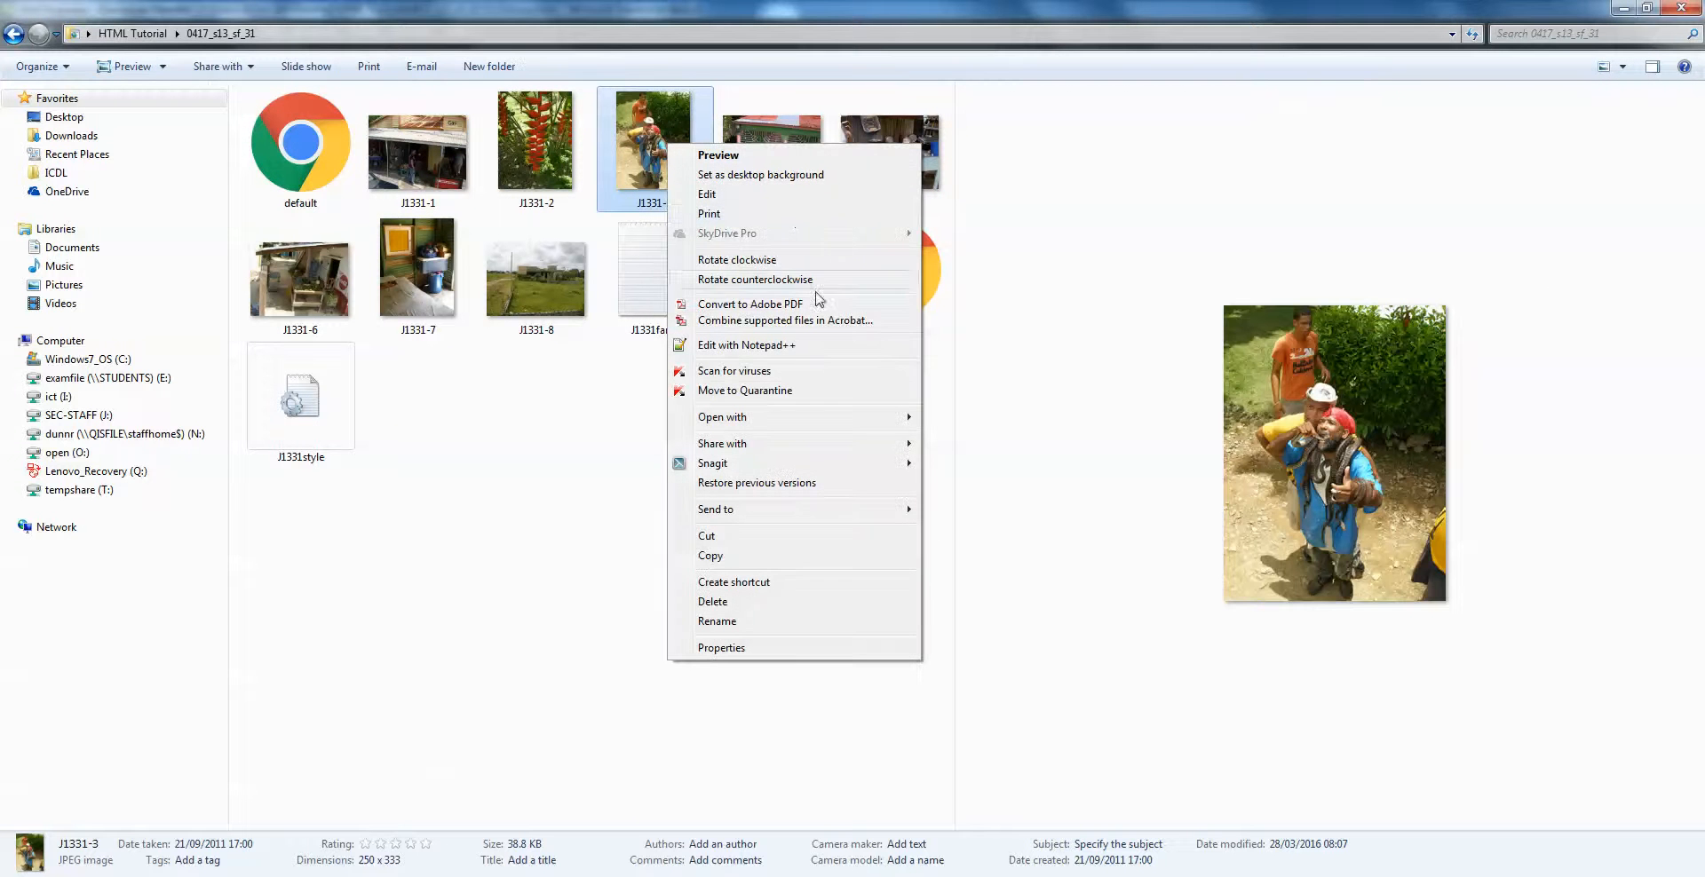
mouse_move(839, 422)
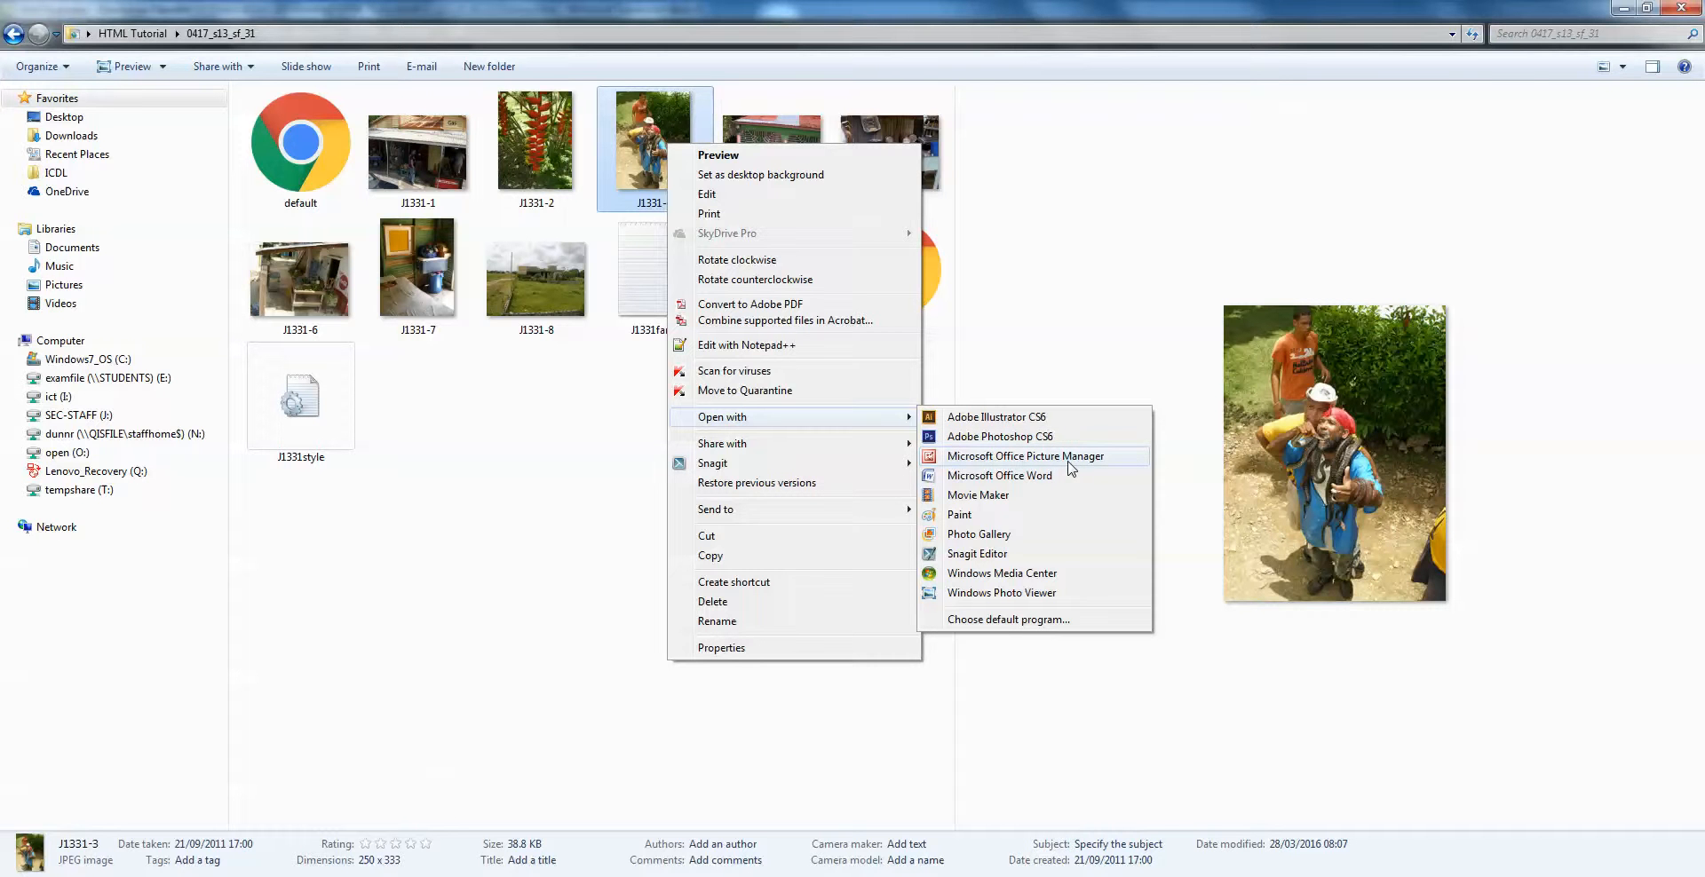
left_click(498, 490)
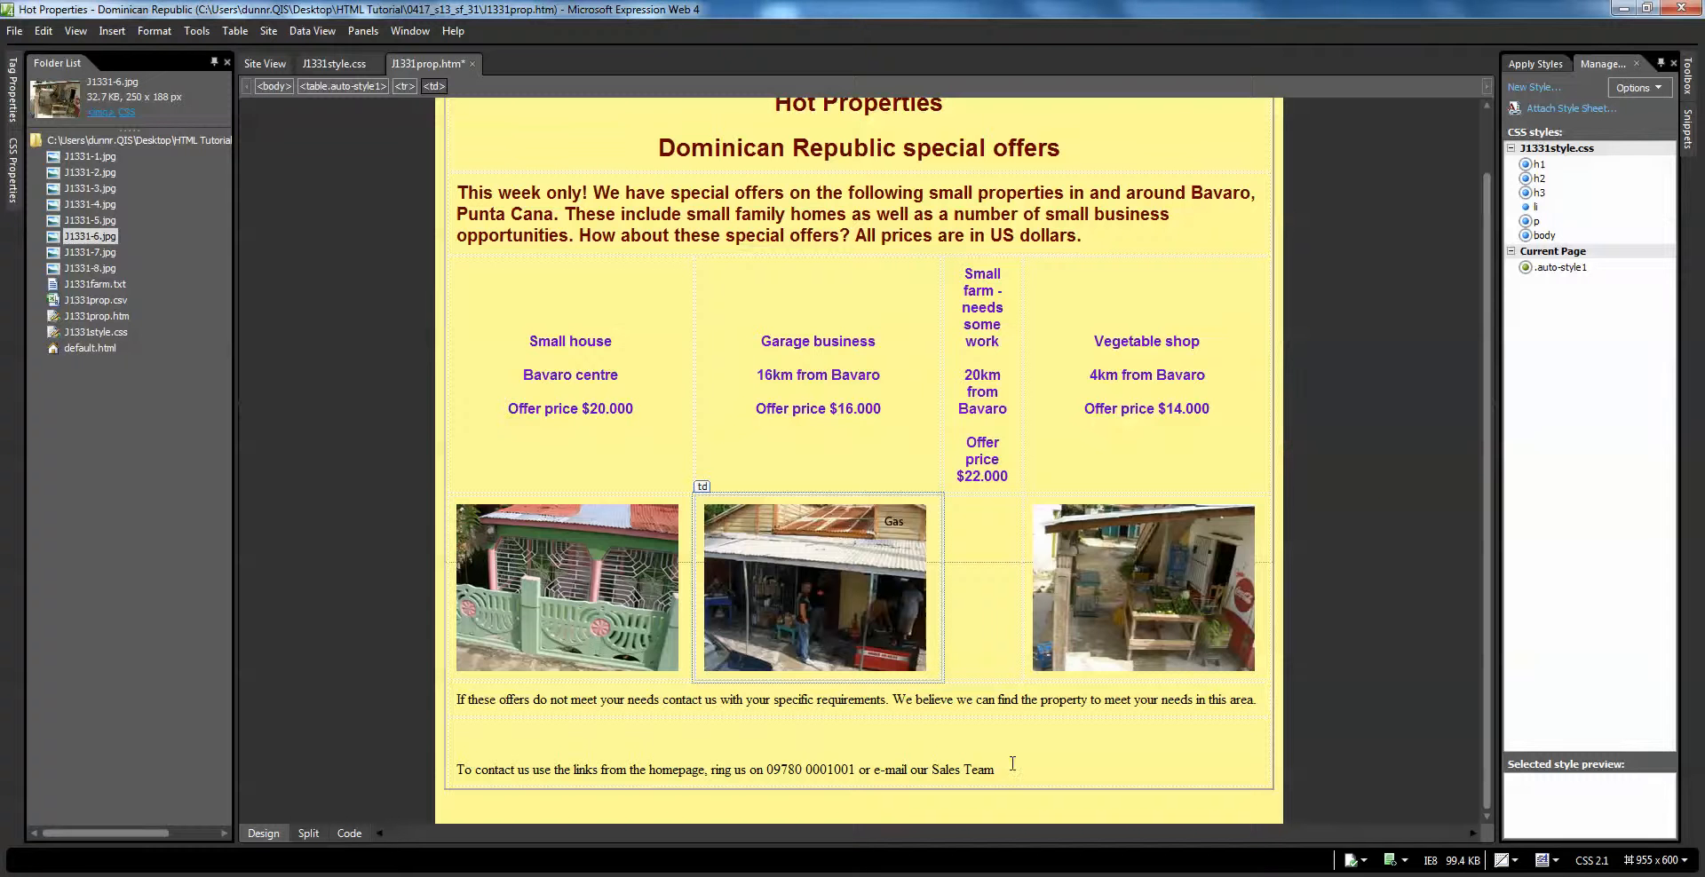
Open the garage picture's properties at its layout and size settings
right_click(843, 577)
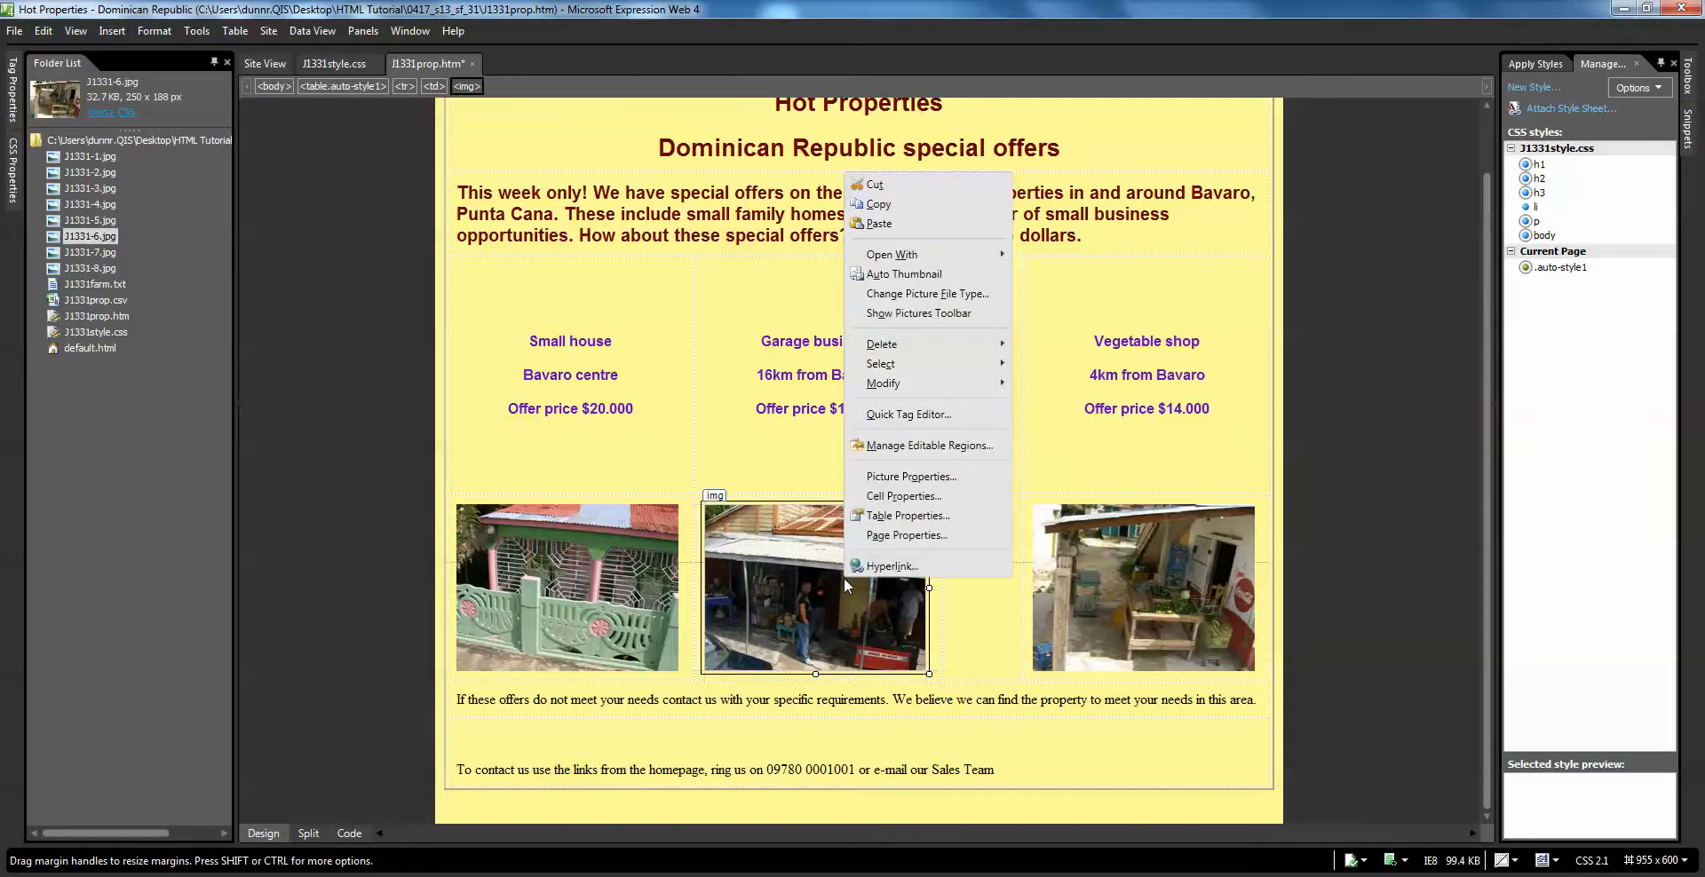
left_click(911, 477)
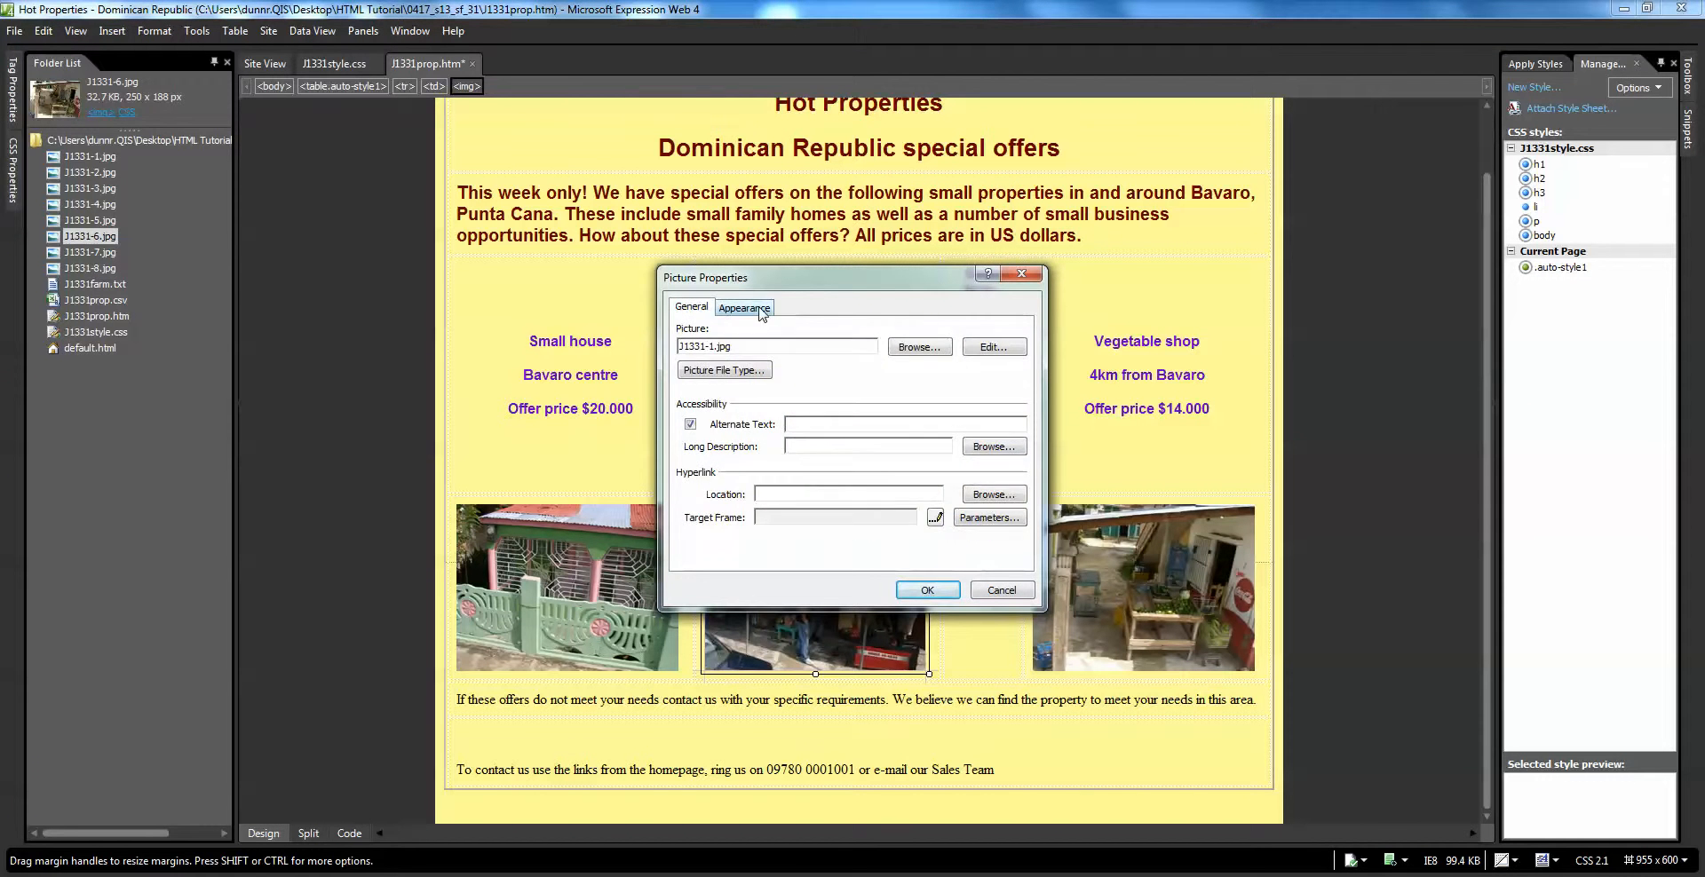
left_click(760, 308)
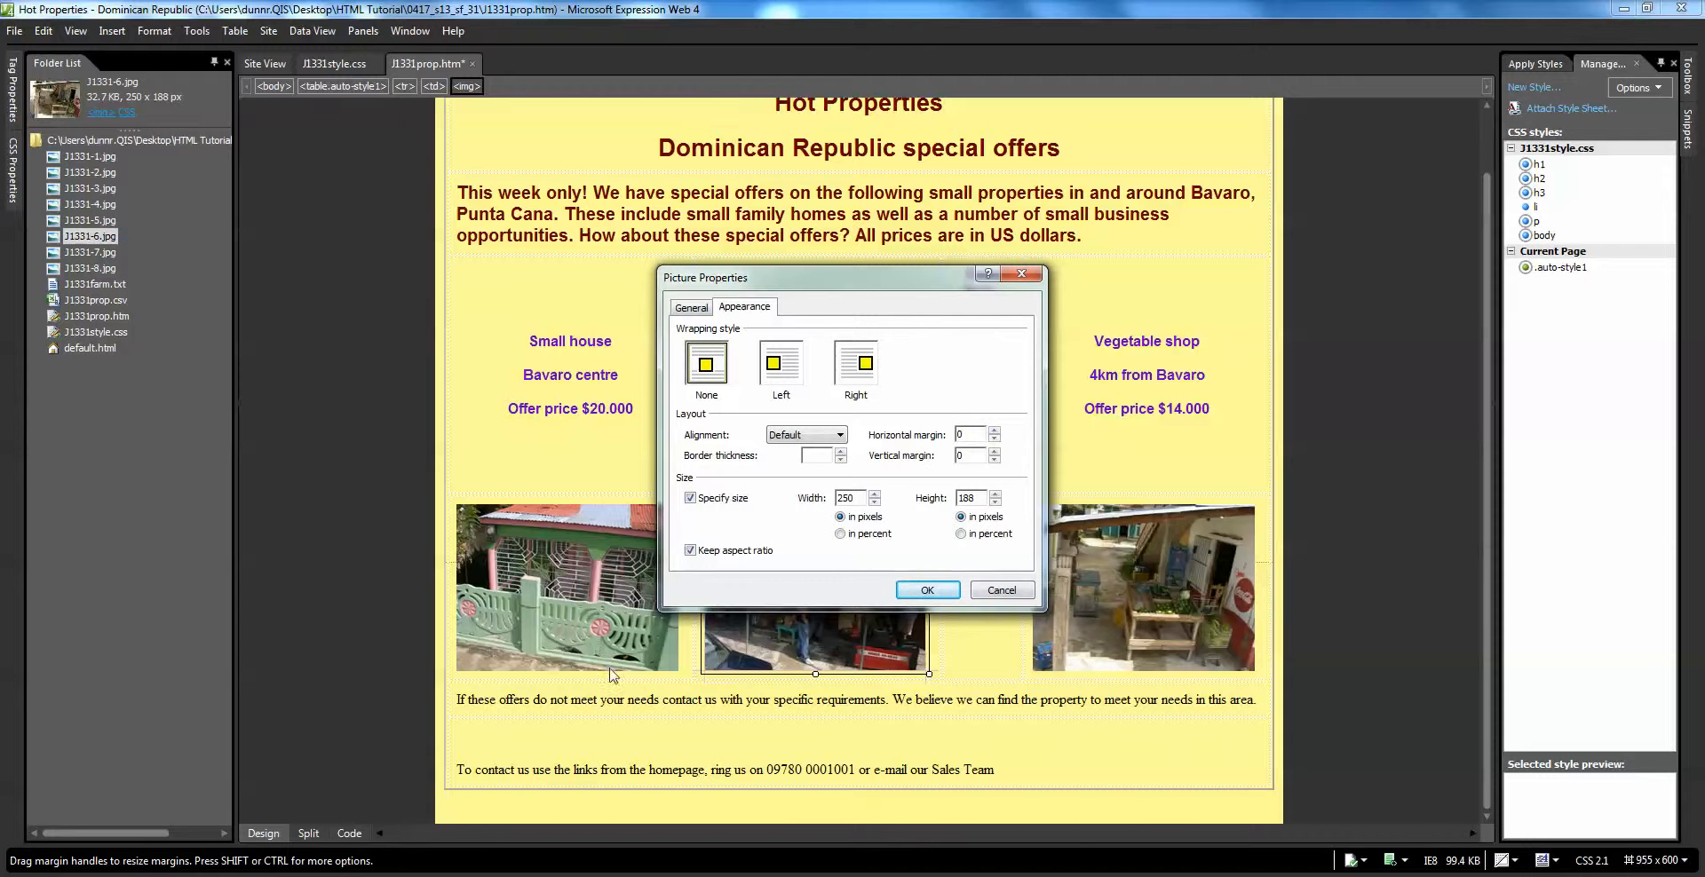
Switch to Question Paper.pdf in Adobe Acrobat Pro to check task 16's required image width, and return to Expression Web
left_click(506, 799)
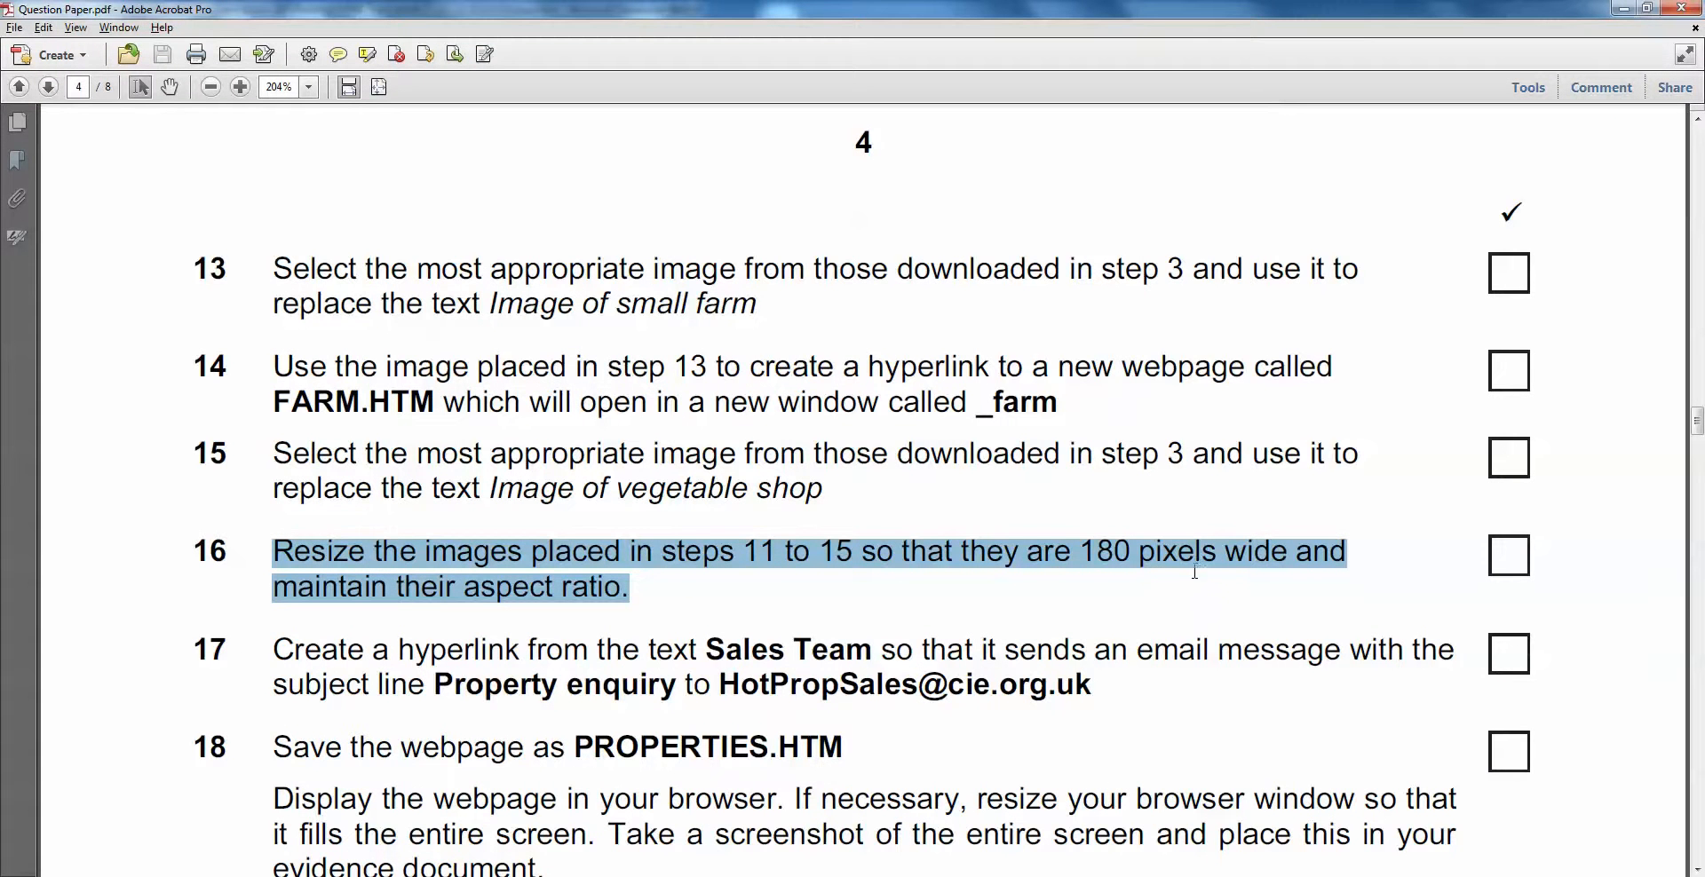
mouse_move(409, 876)
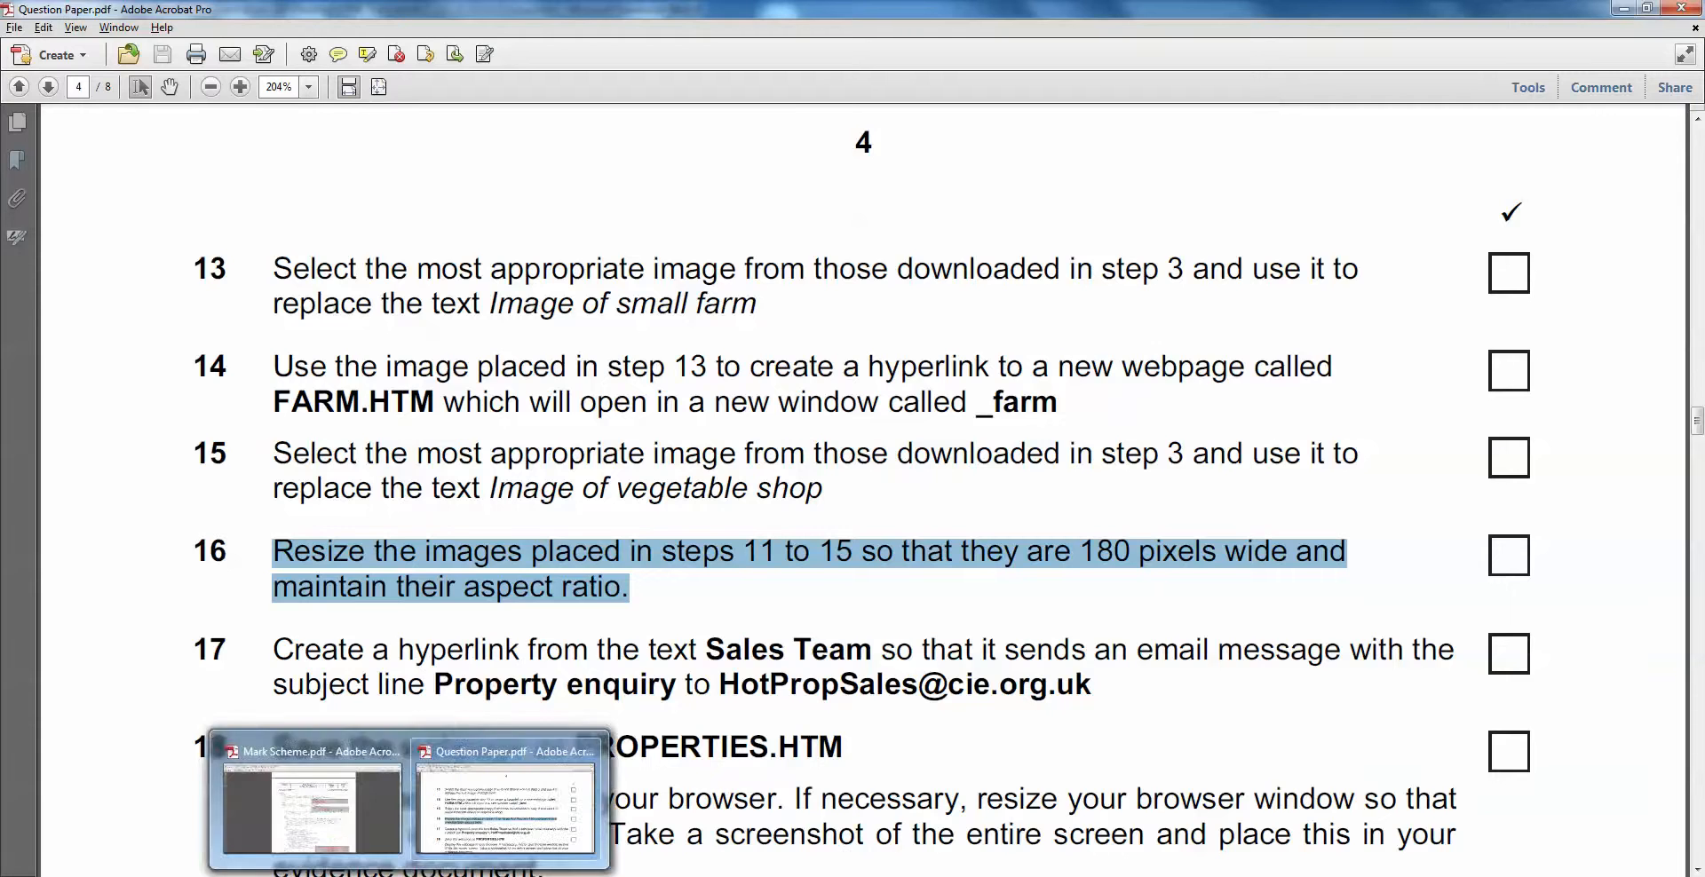
left_click(960, 876)
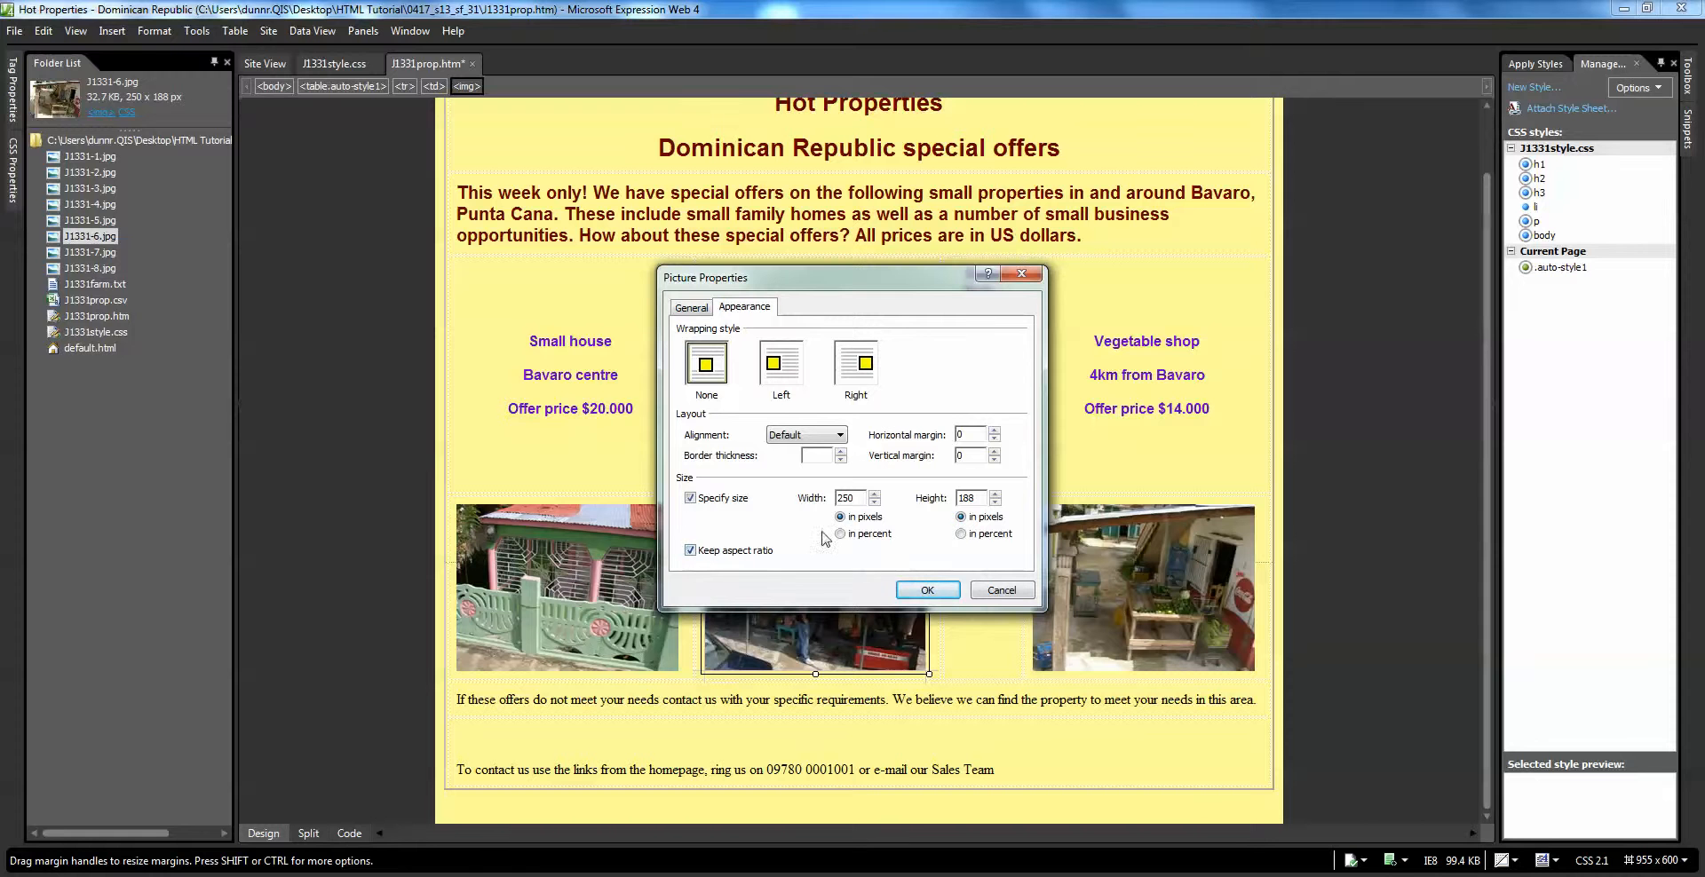
mouse_move(438, 875)
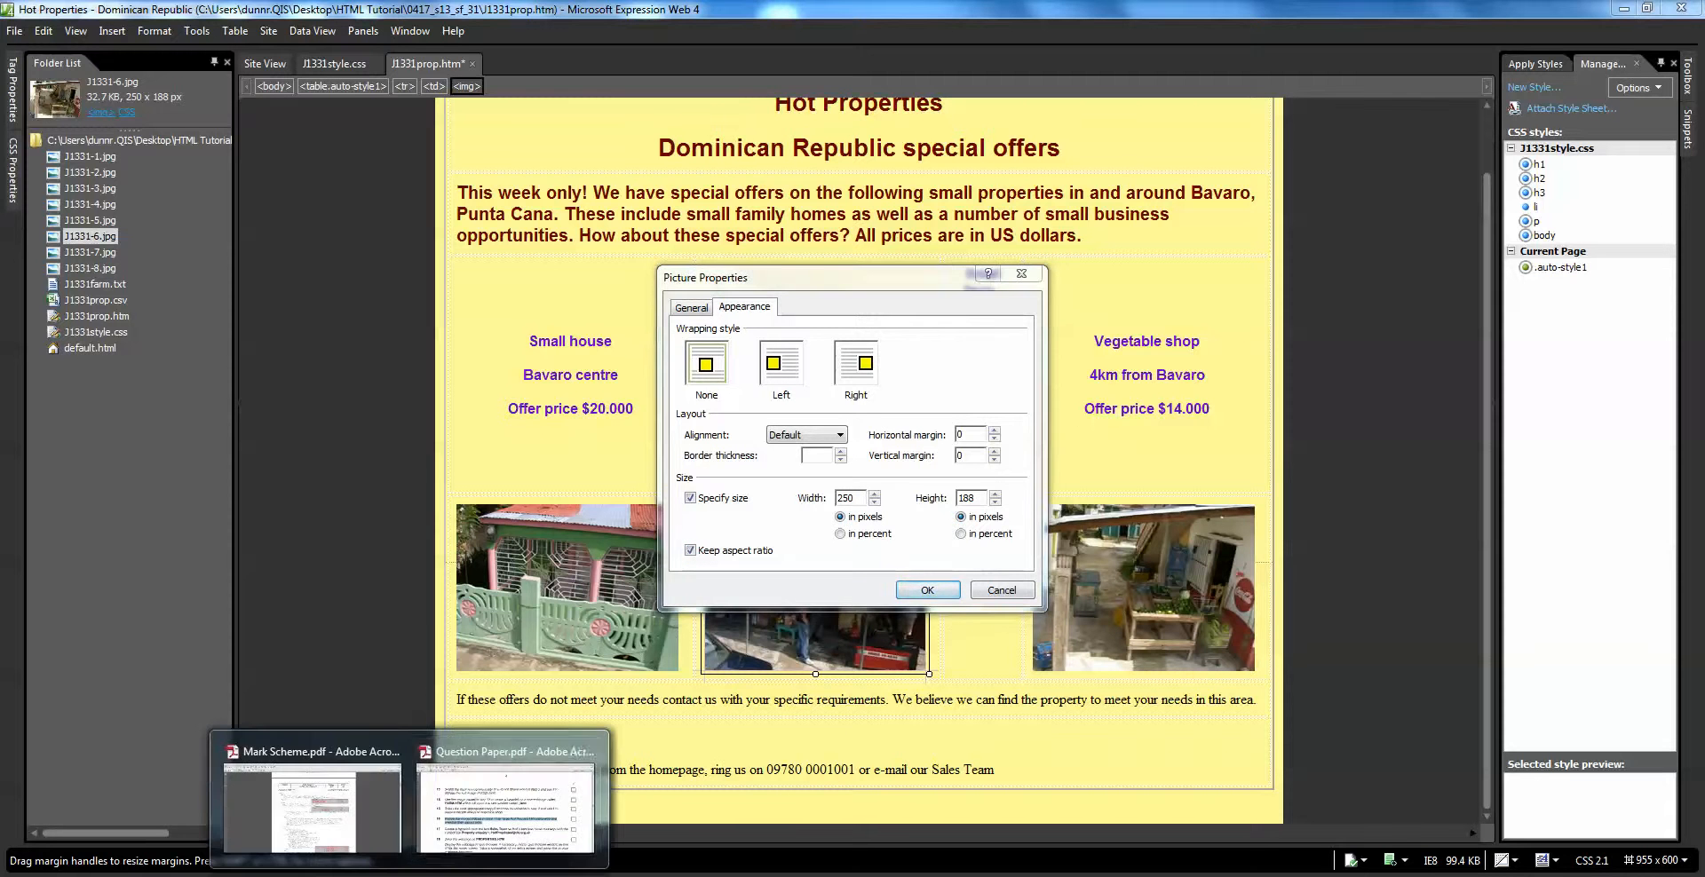
left_click(477, 831)
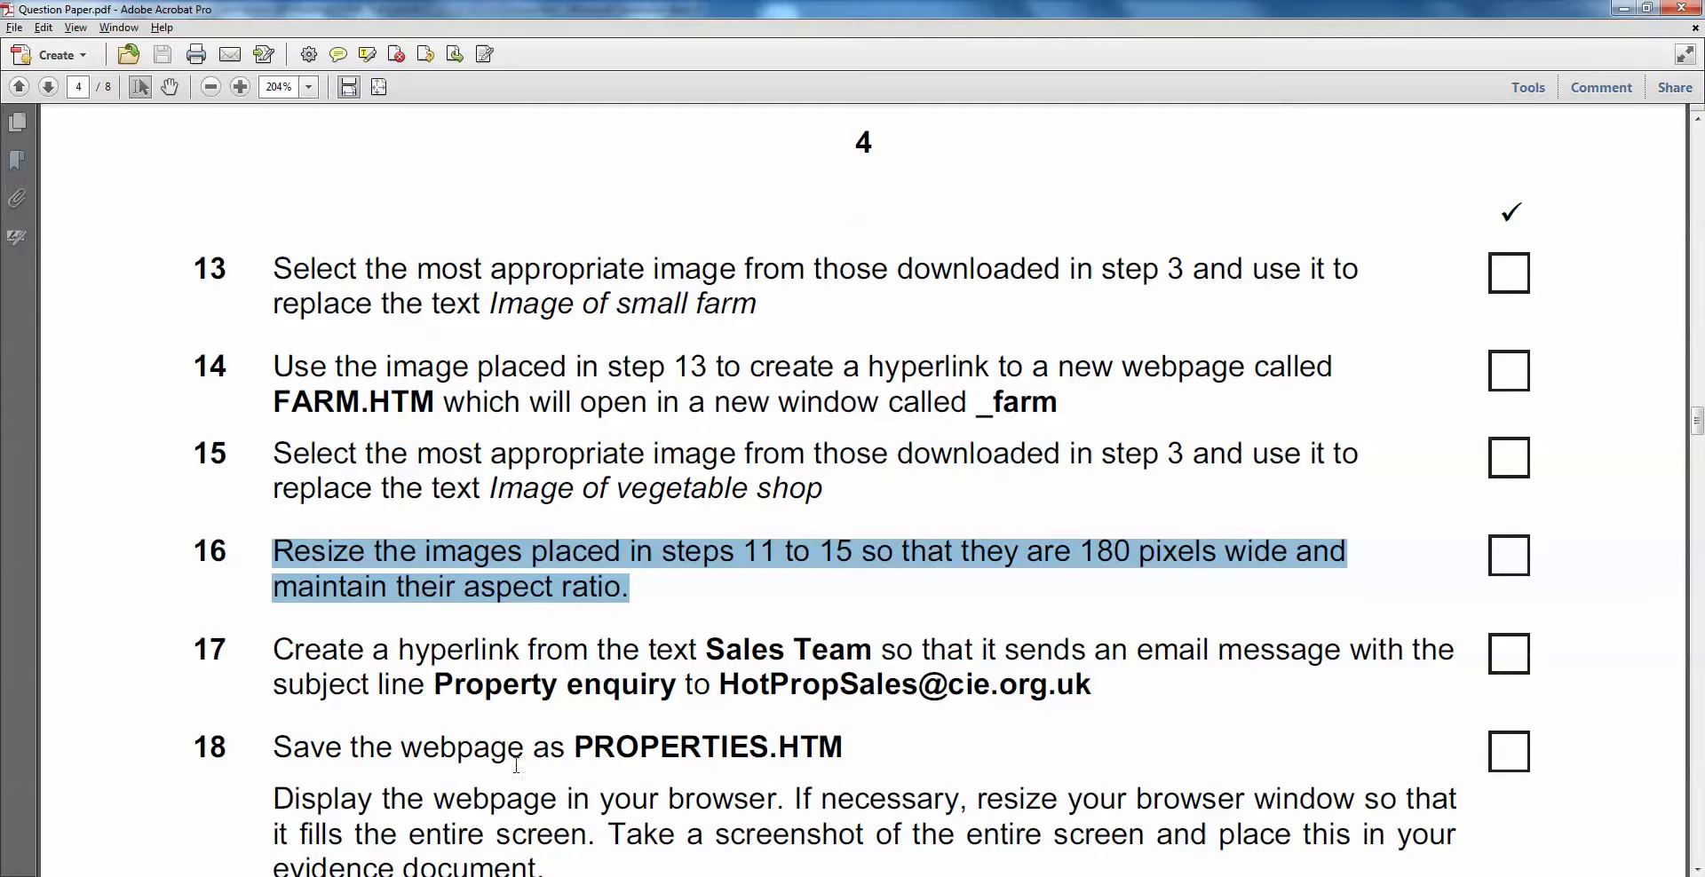
left_click(1624, 10)
Set the garage picture's width to 180 pixels, keeping its aspect ratio
double_click(854, 498)
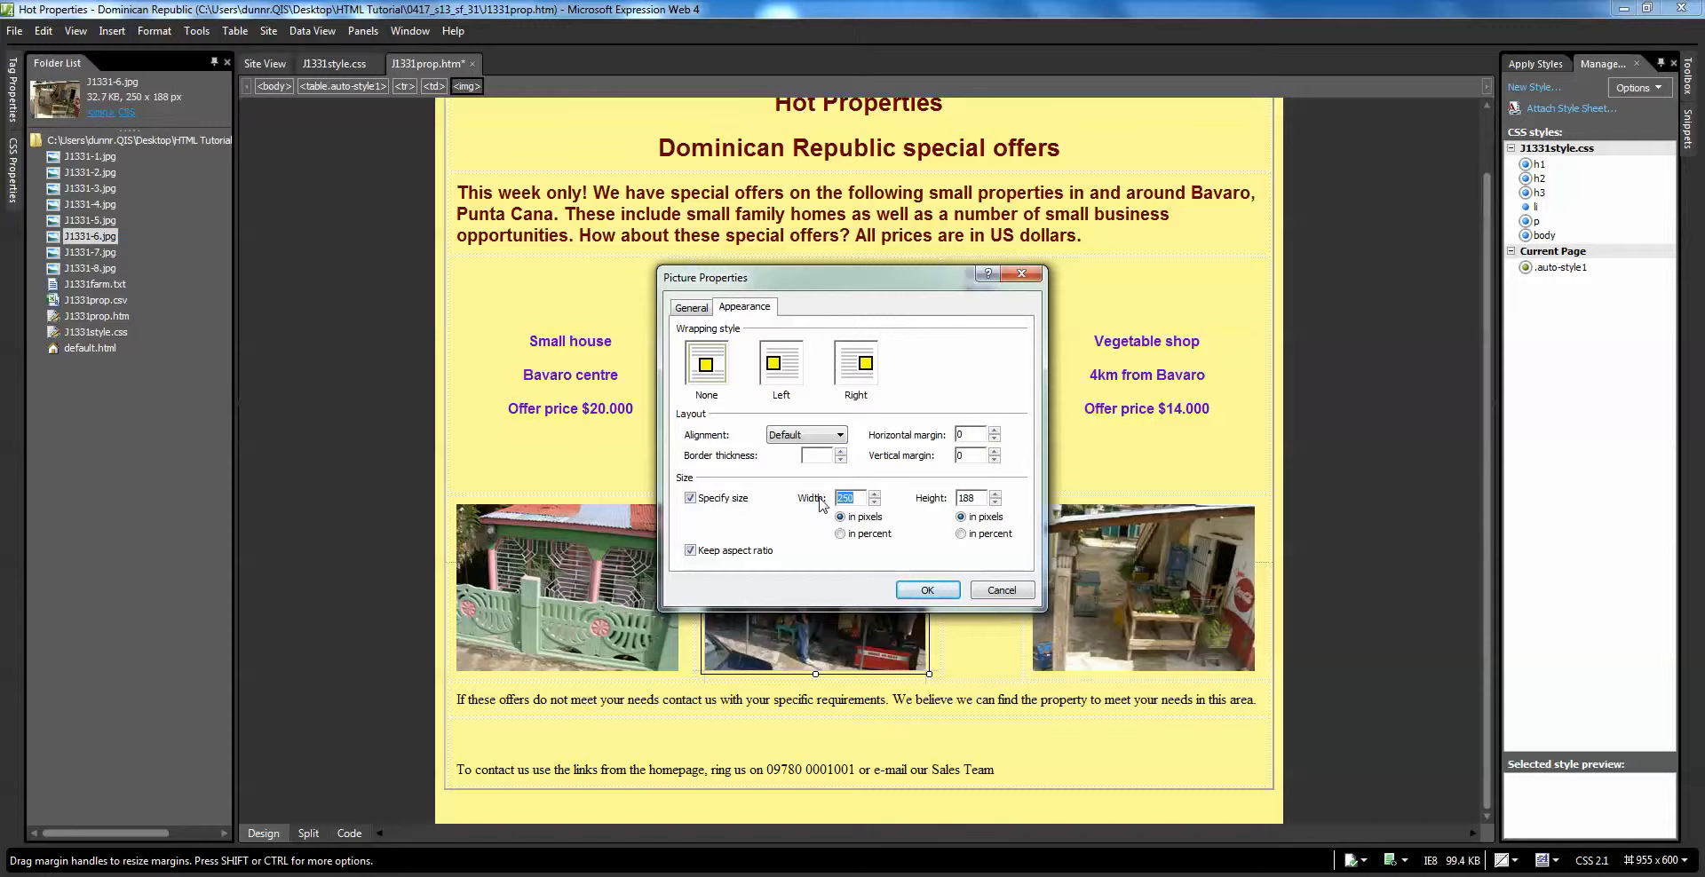
type("180")
left_click(904, 590)
Set the small house picture's width to 180 pixels in its picture properties, keeping the aspect ratio
right_click(624, 598)
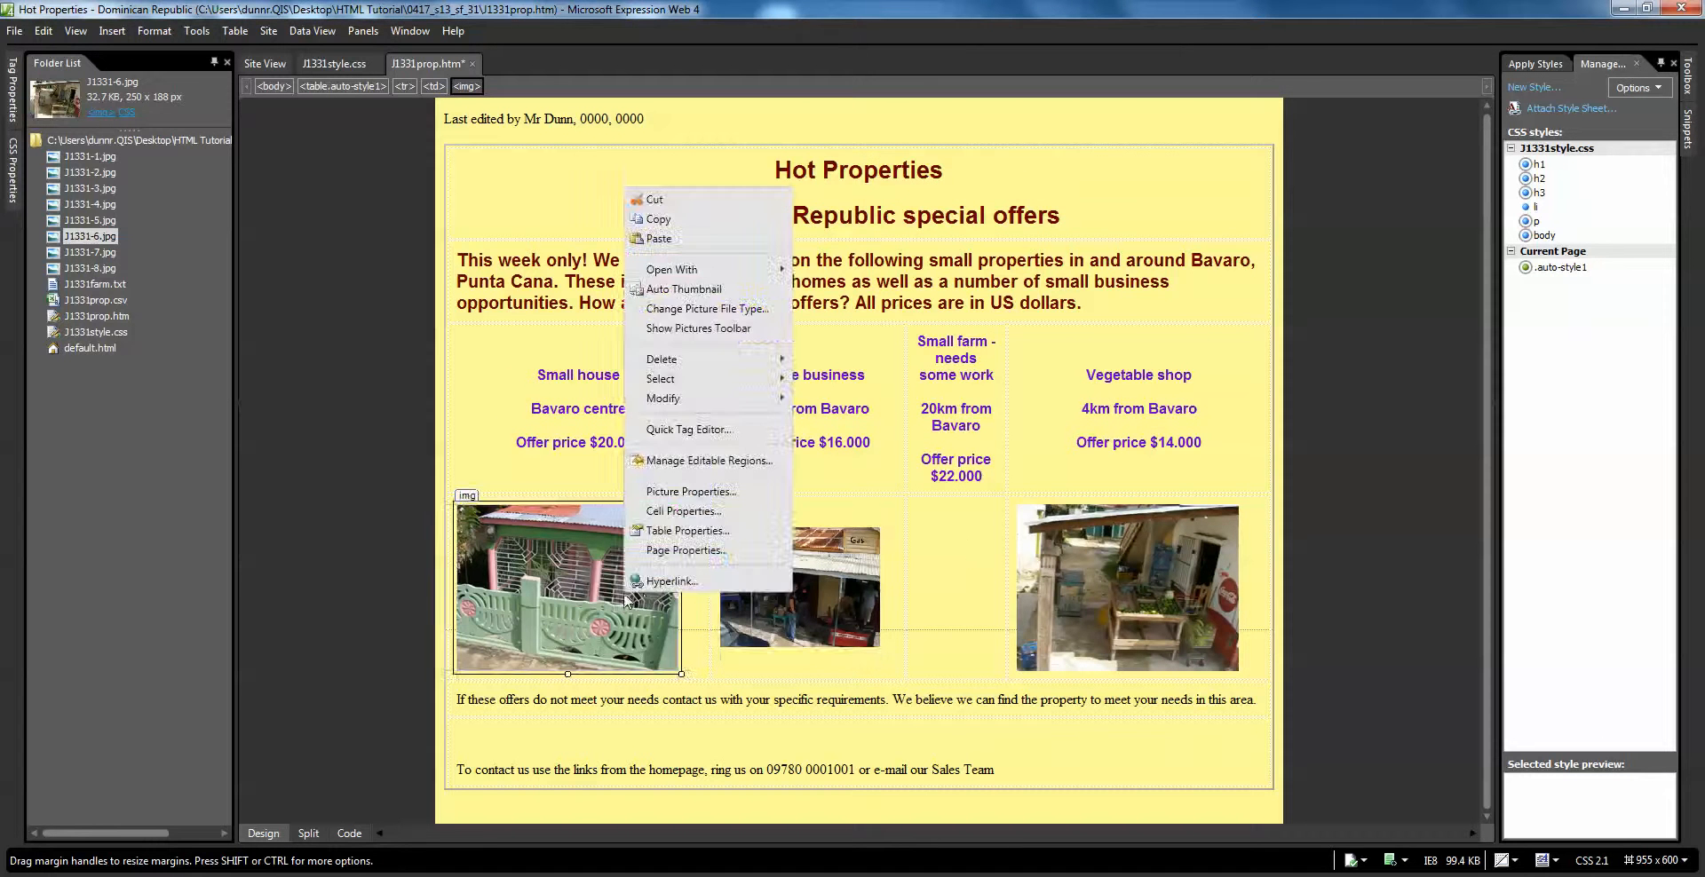
left_click(723, 495)
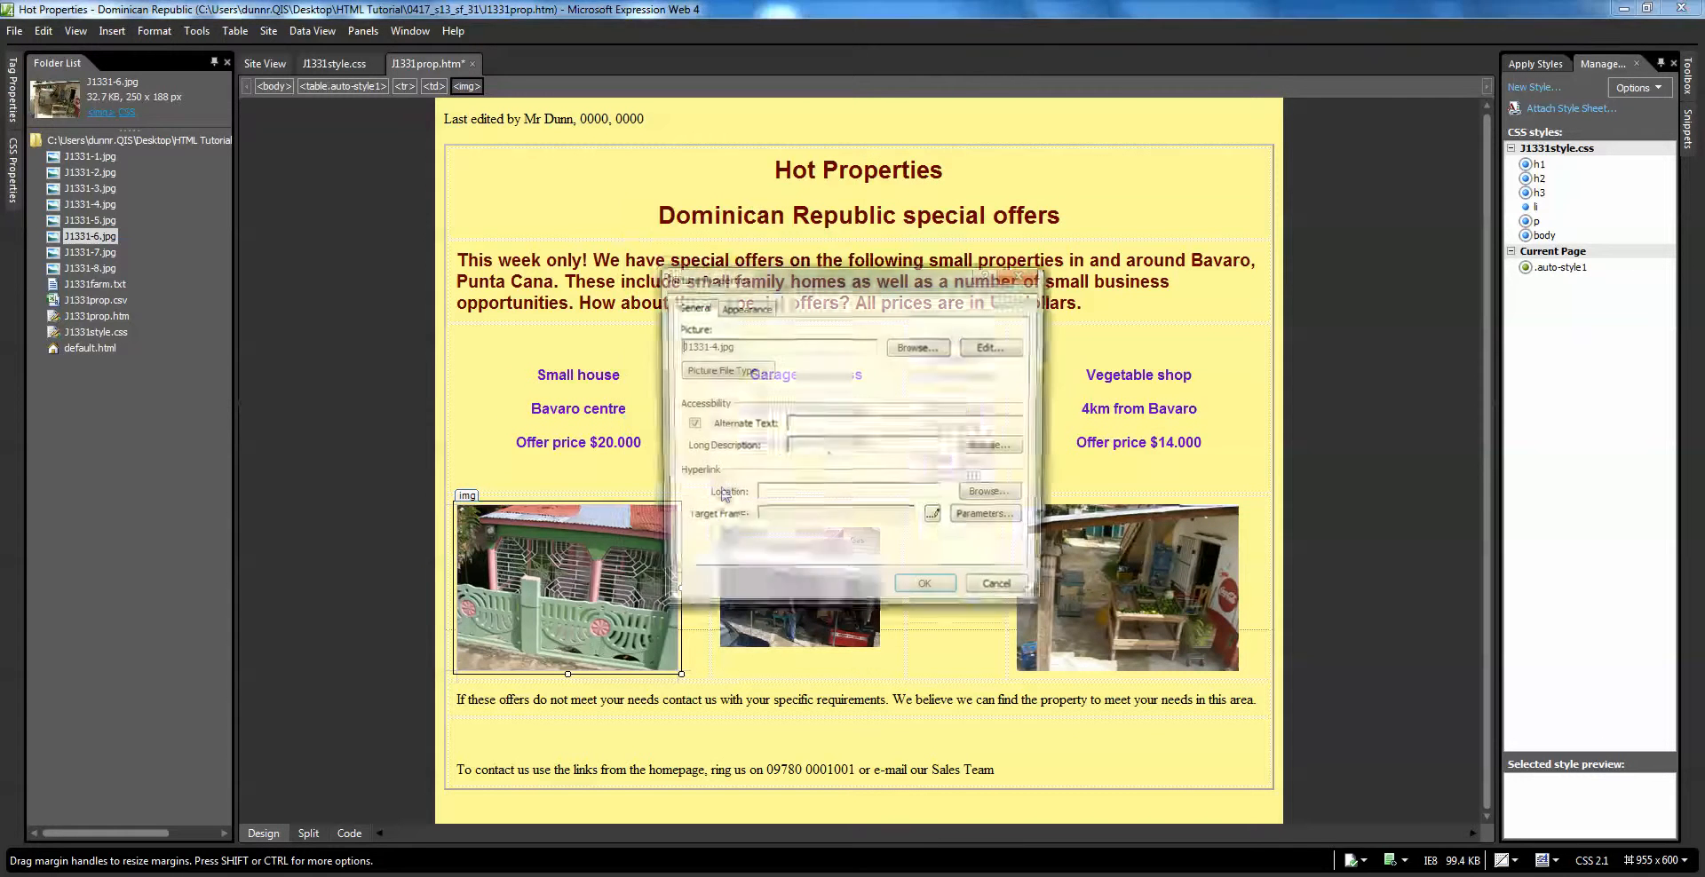
left_click(742, 311)
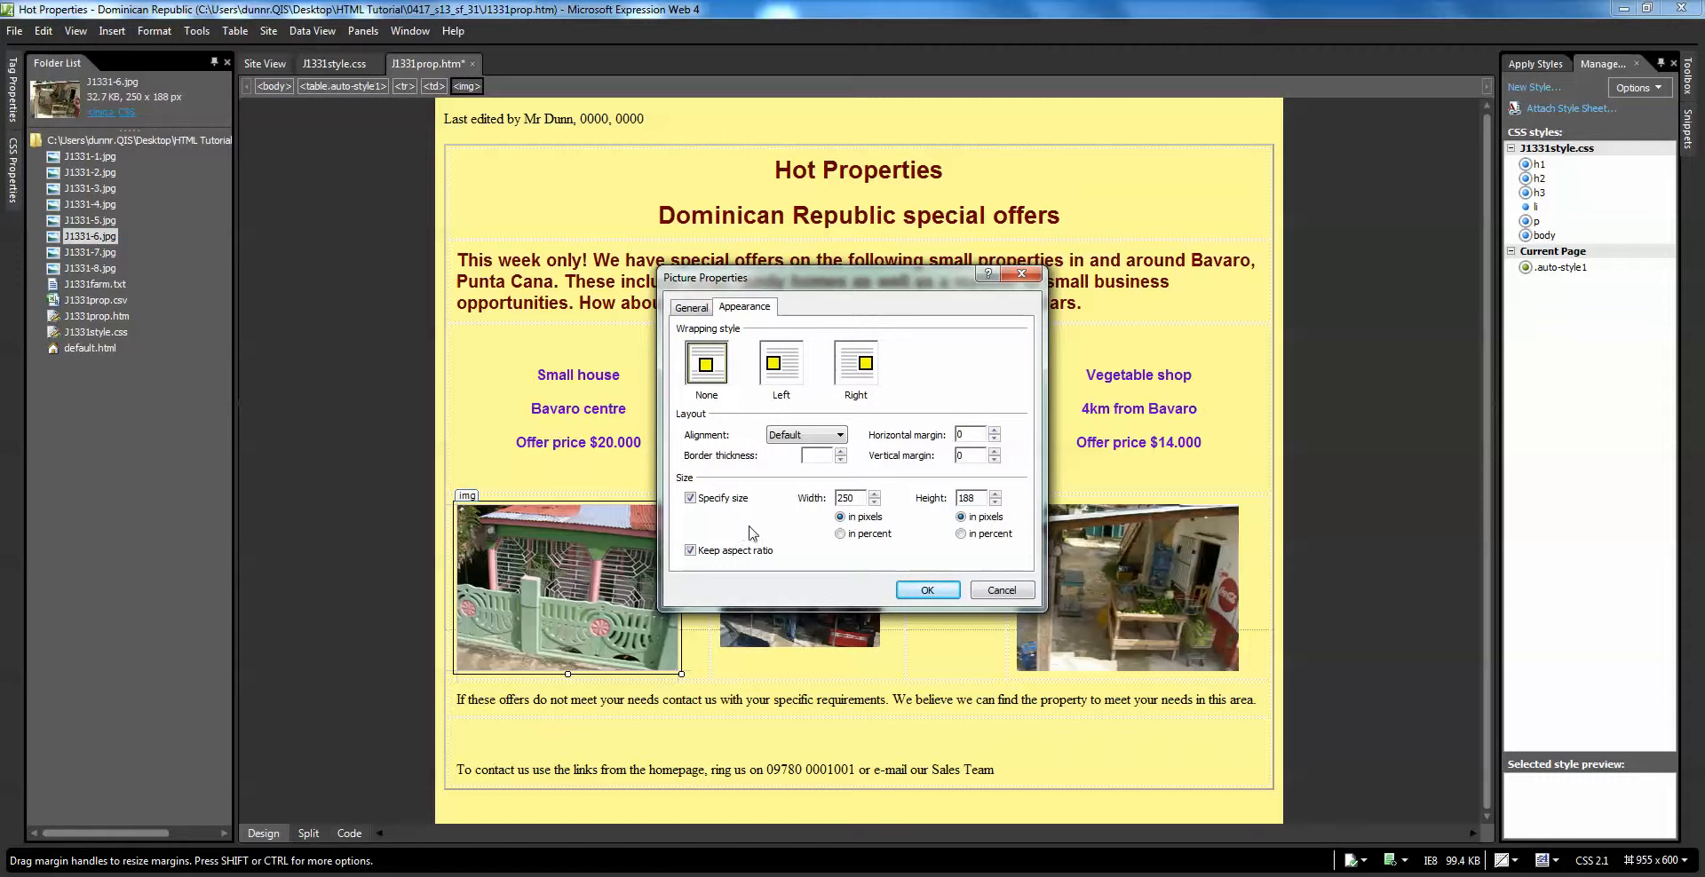
left_click_drag(864, 498, 819, 499)
type("180")
left_click(927, 589)
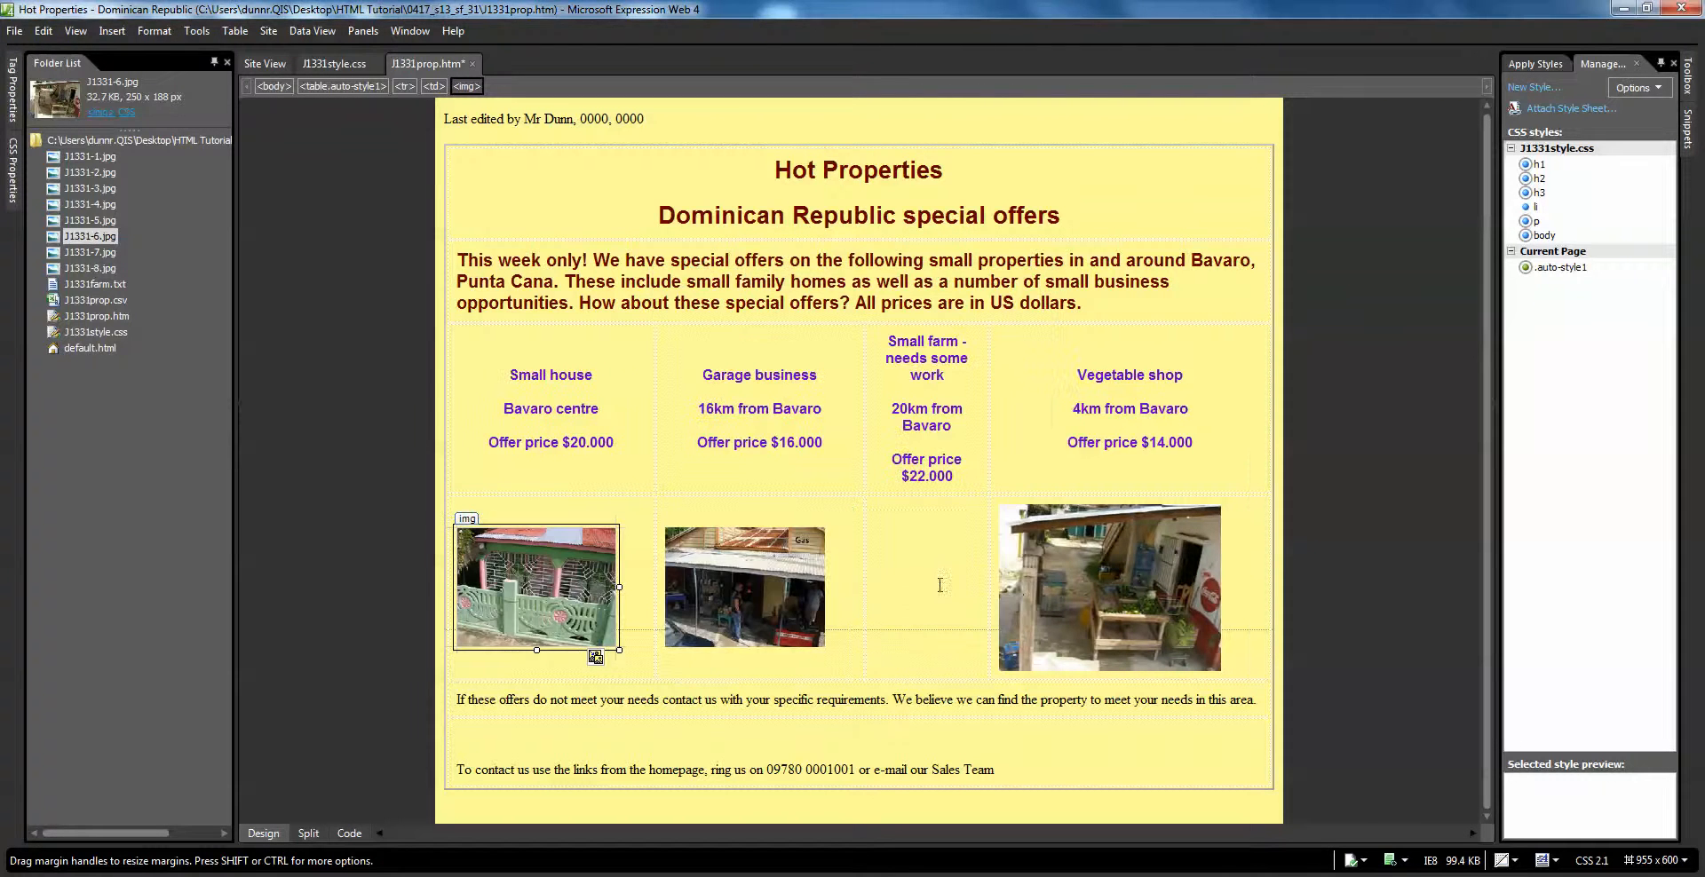
Resize the vegetable shop picture to 180 pixels wide in its picture properties, keeping the aspect ratio
left_click(1023, 586)
right_click(1024, 587)
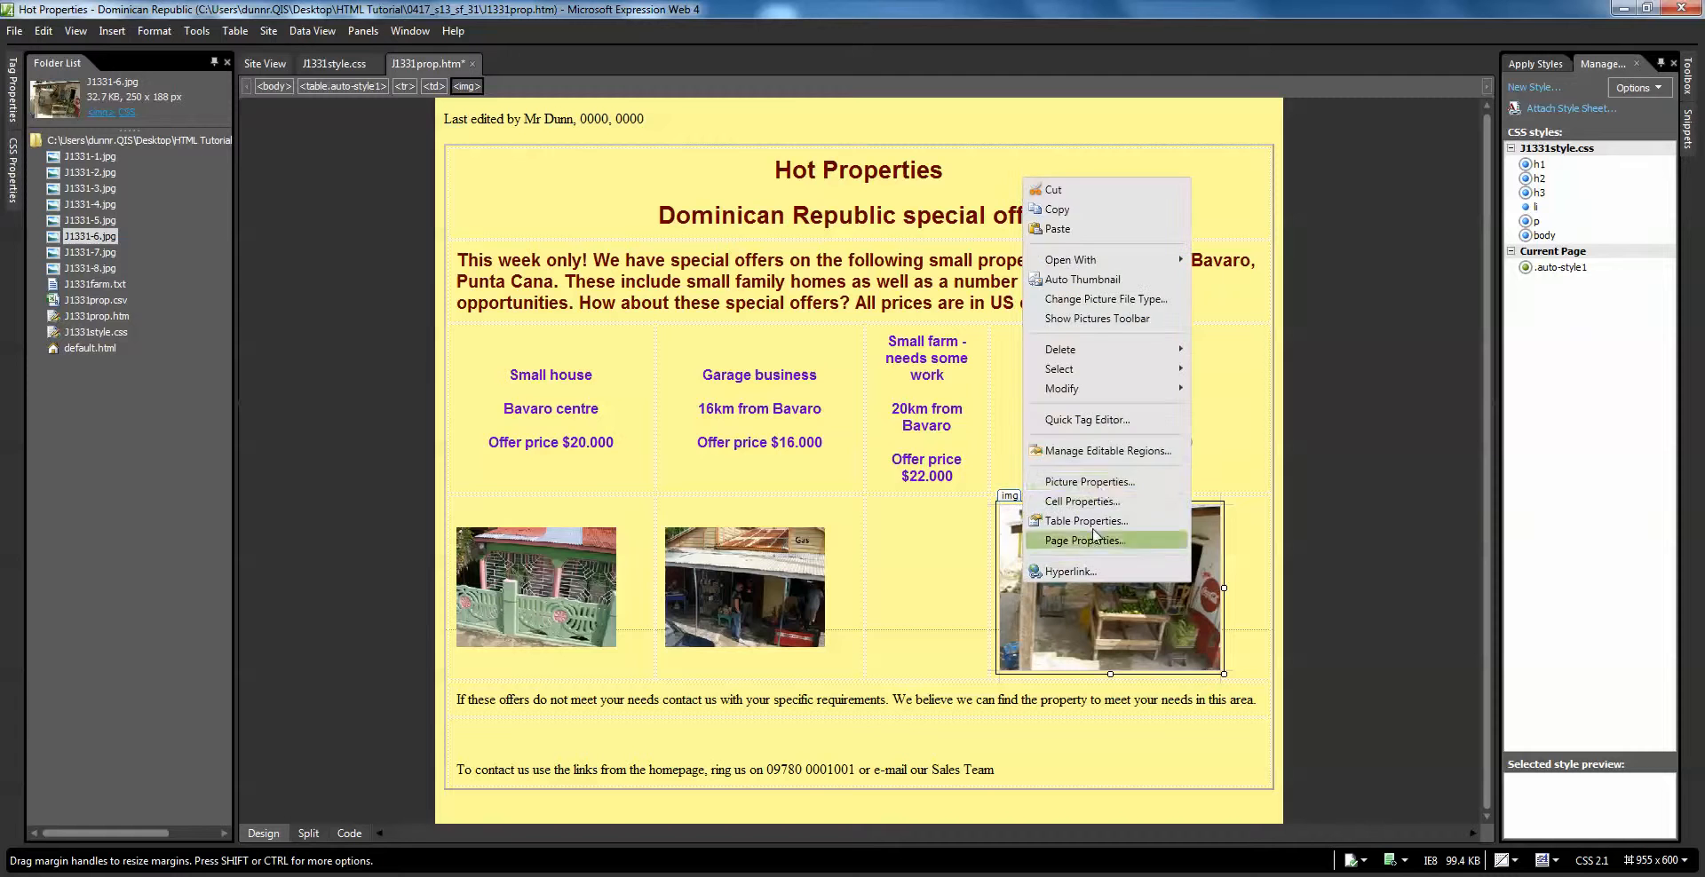
left_click(1074, 481)
left_click(737, 308)
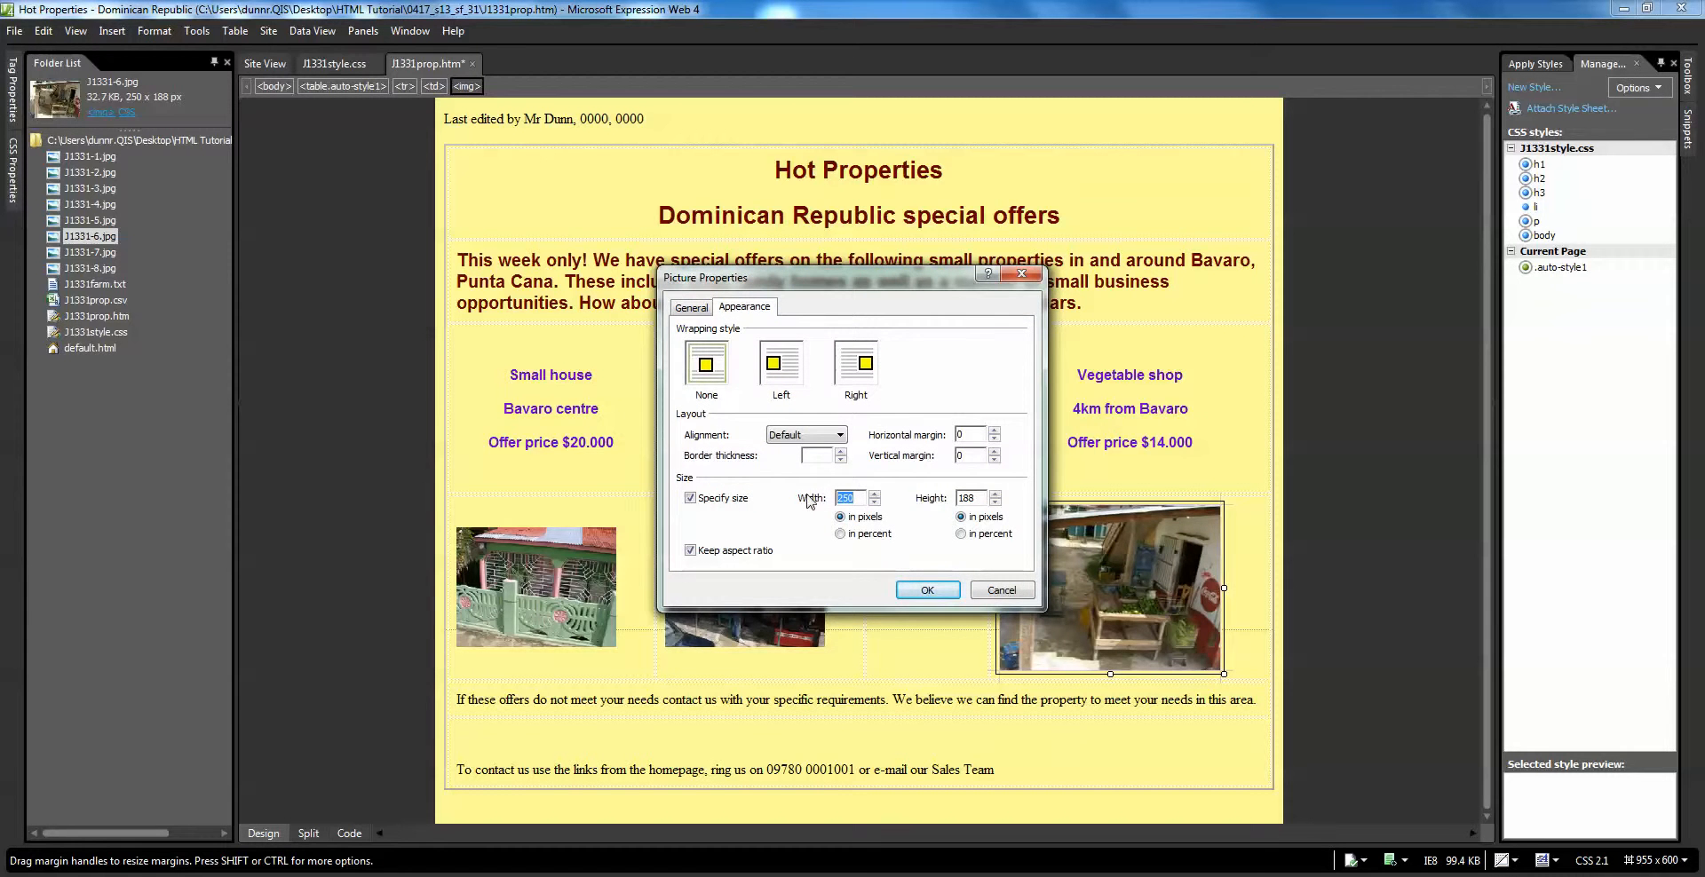
type("180")
left_click(941, 590)
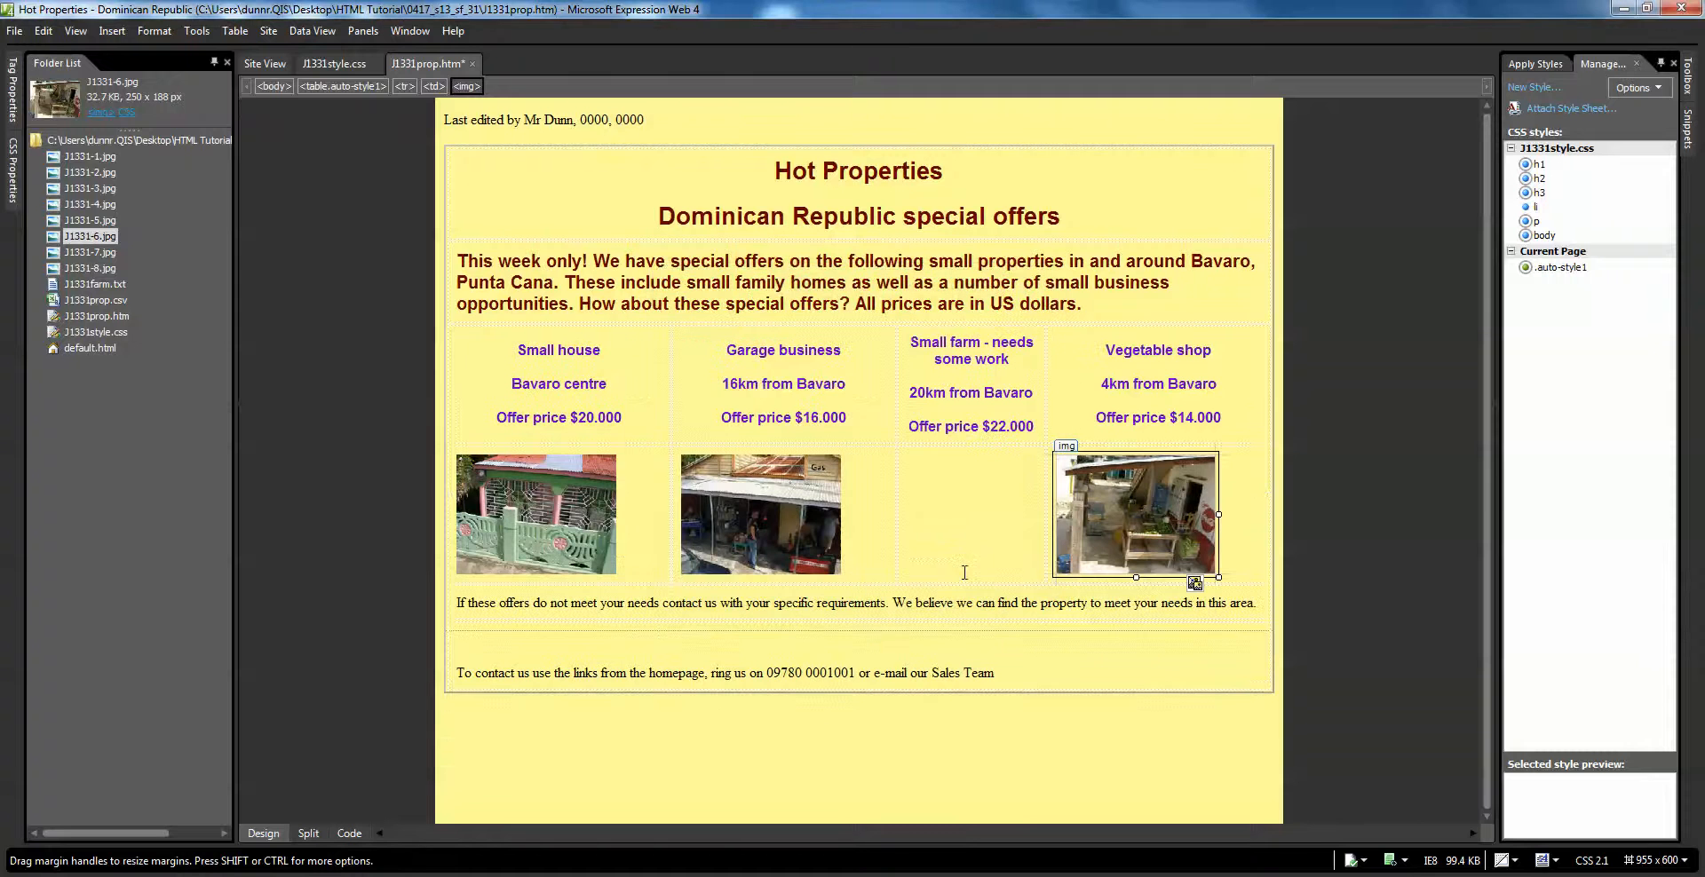
Insert J1331-8.jpg from the site folder into the empty table cell under the small farm details, without alternate text
left_click(1025, 538)
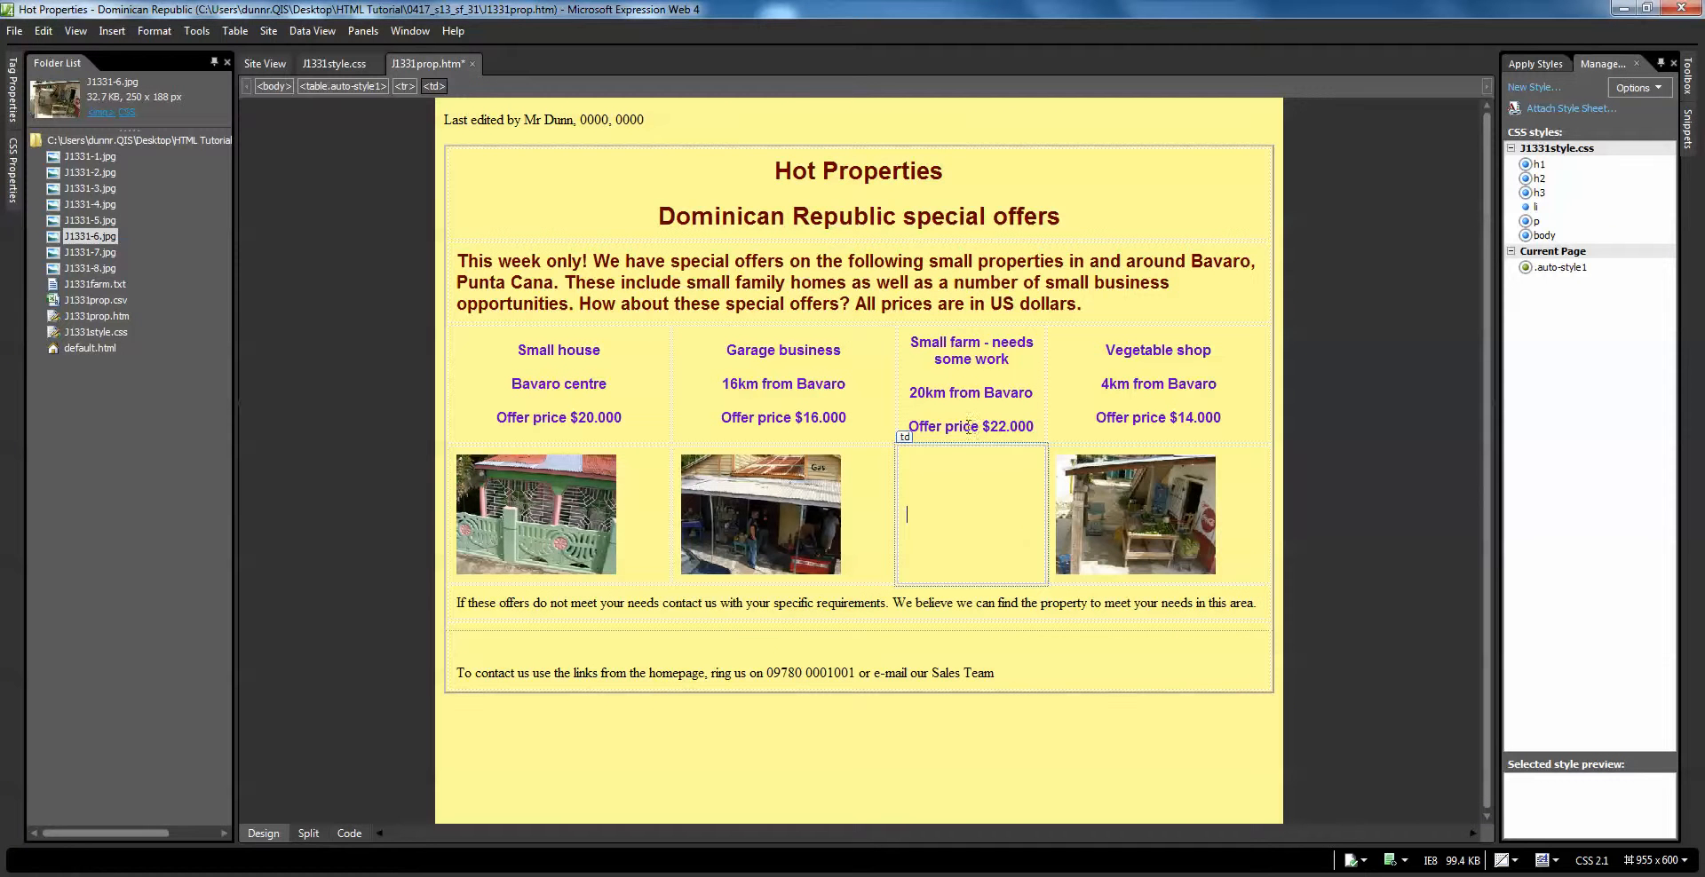
left_click(99, 254)
left_click(91, 236)
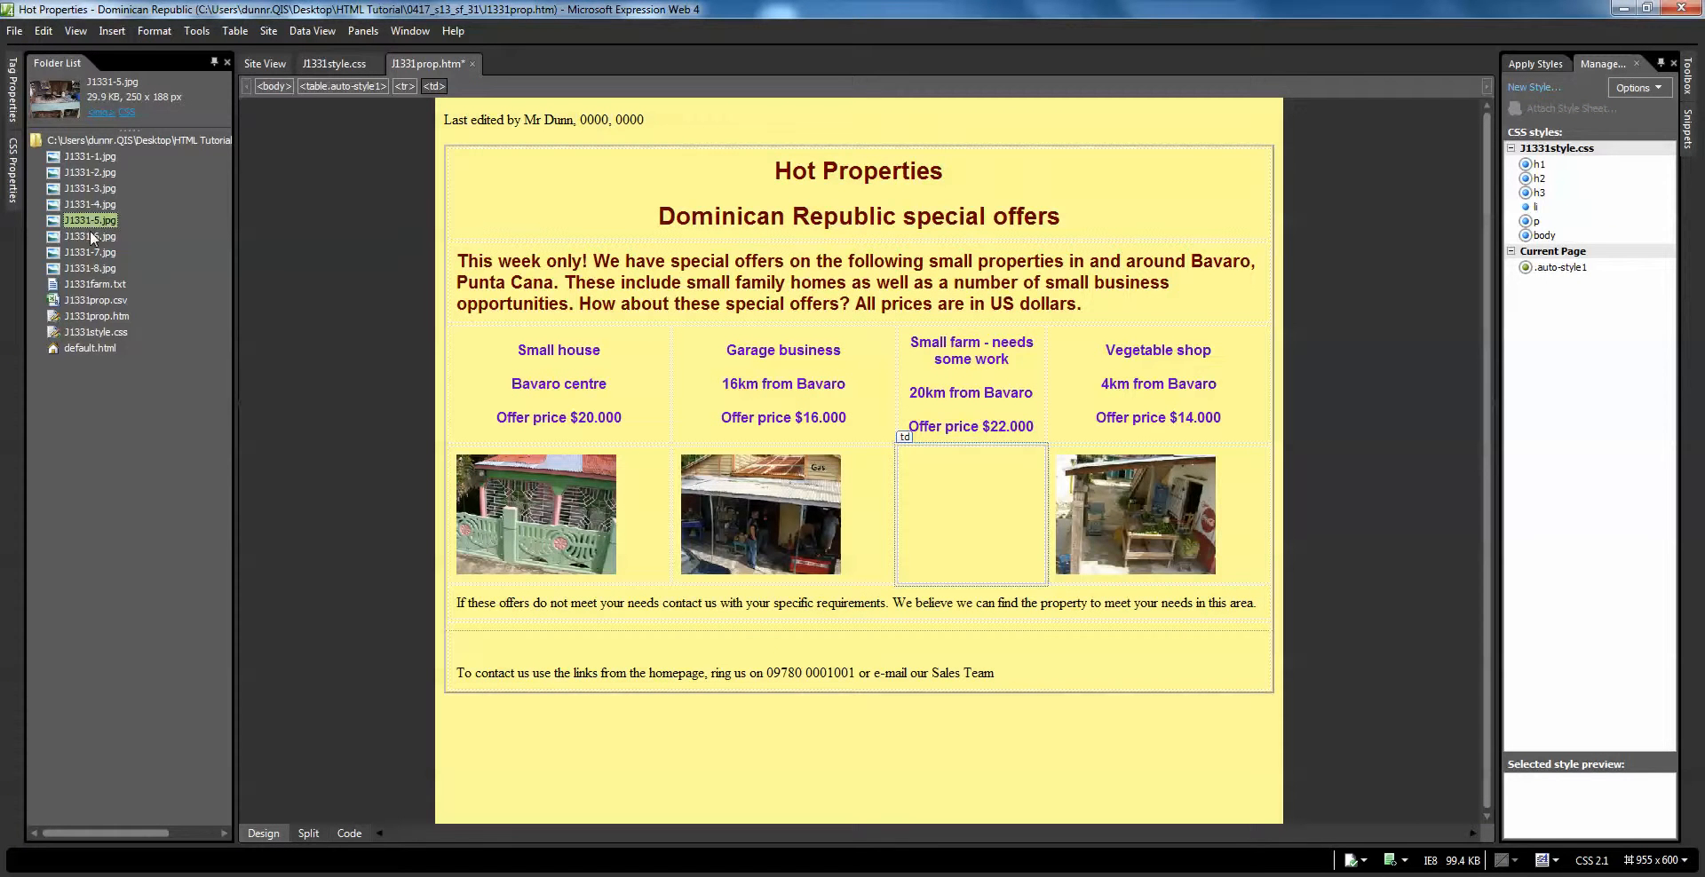
left_click_drag(91, 263, 1022, 529)
left_click(909, 470)
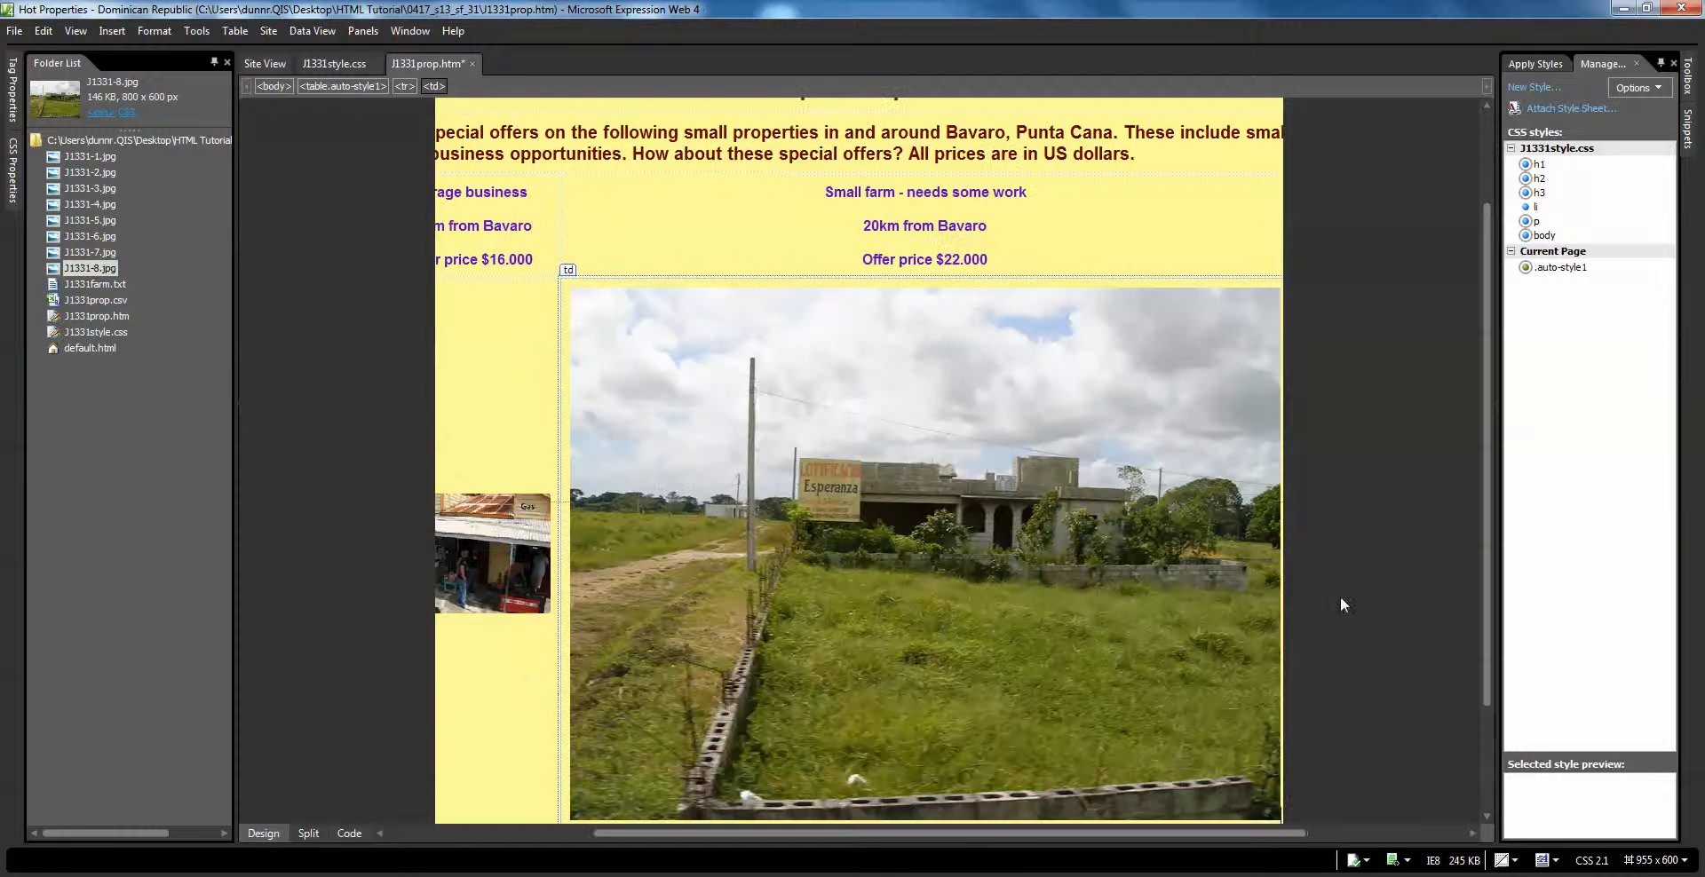
Set the small farm picture's width to 180 pixels in its picture properties, keeping the aspect ratio
right_click(897, 462)
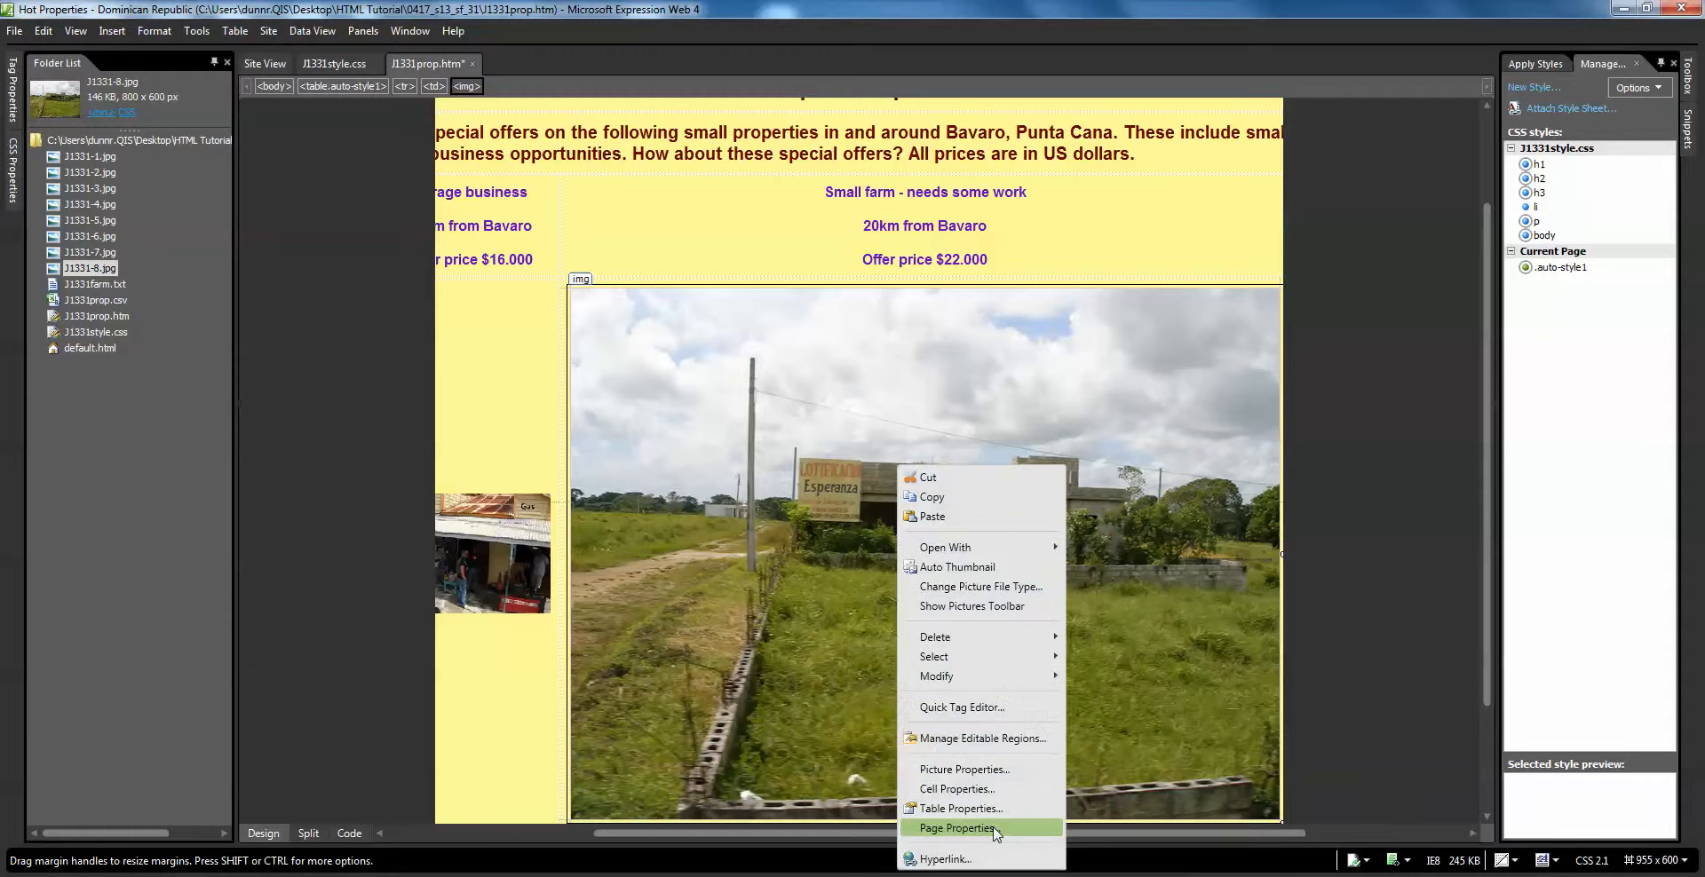
left_click(1010, 771)
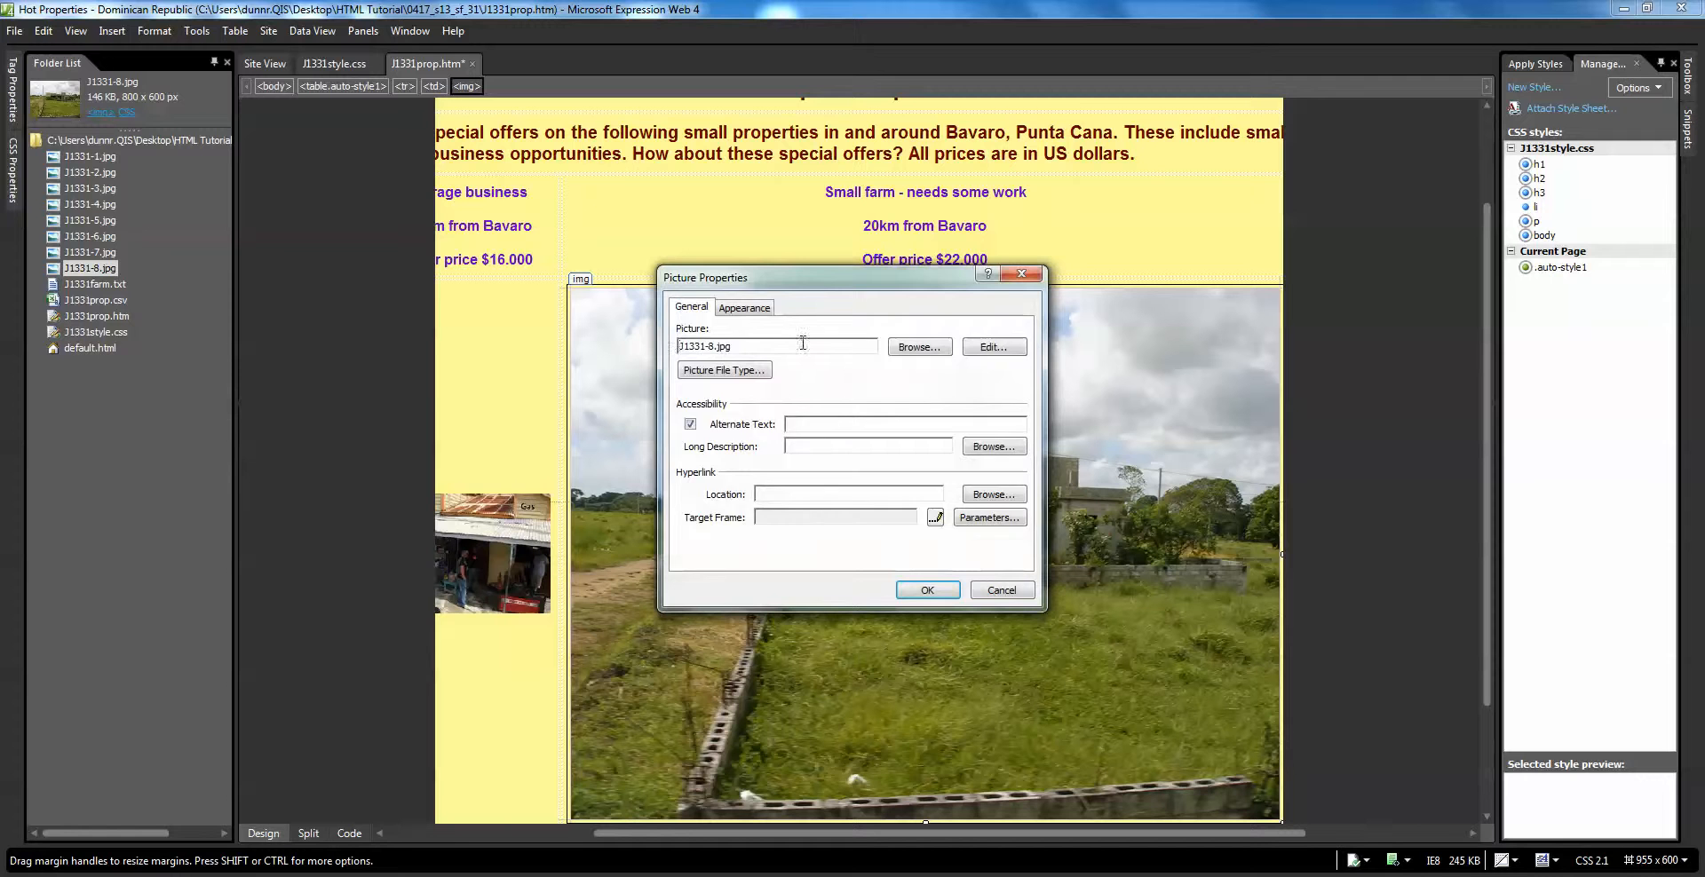
left_click(754, 307)
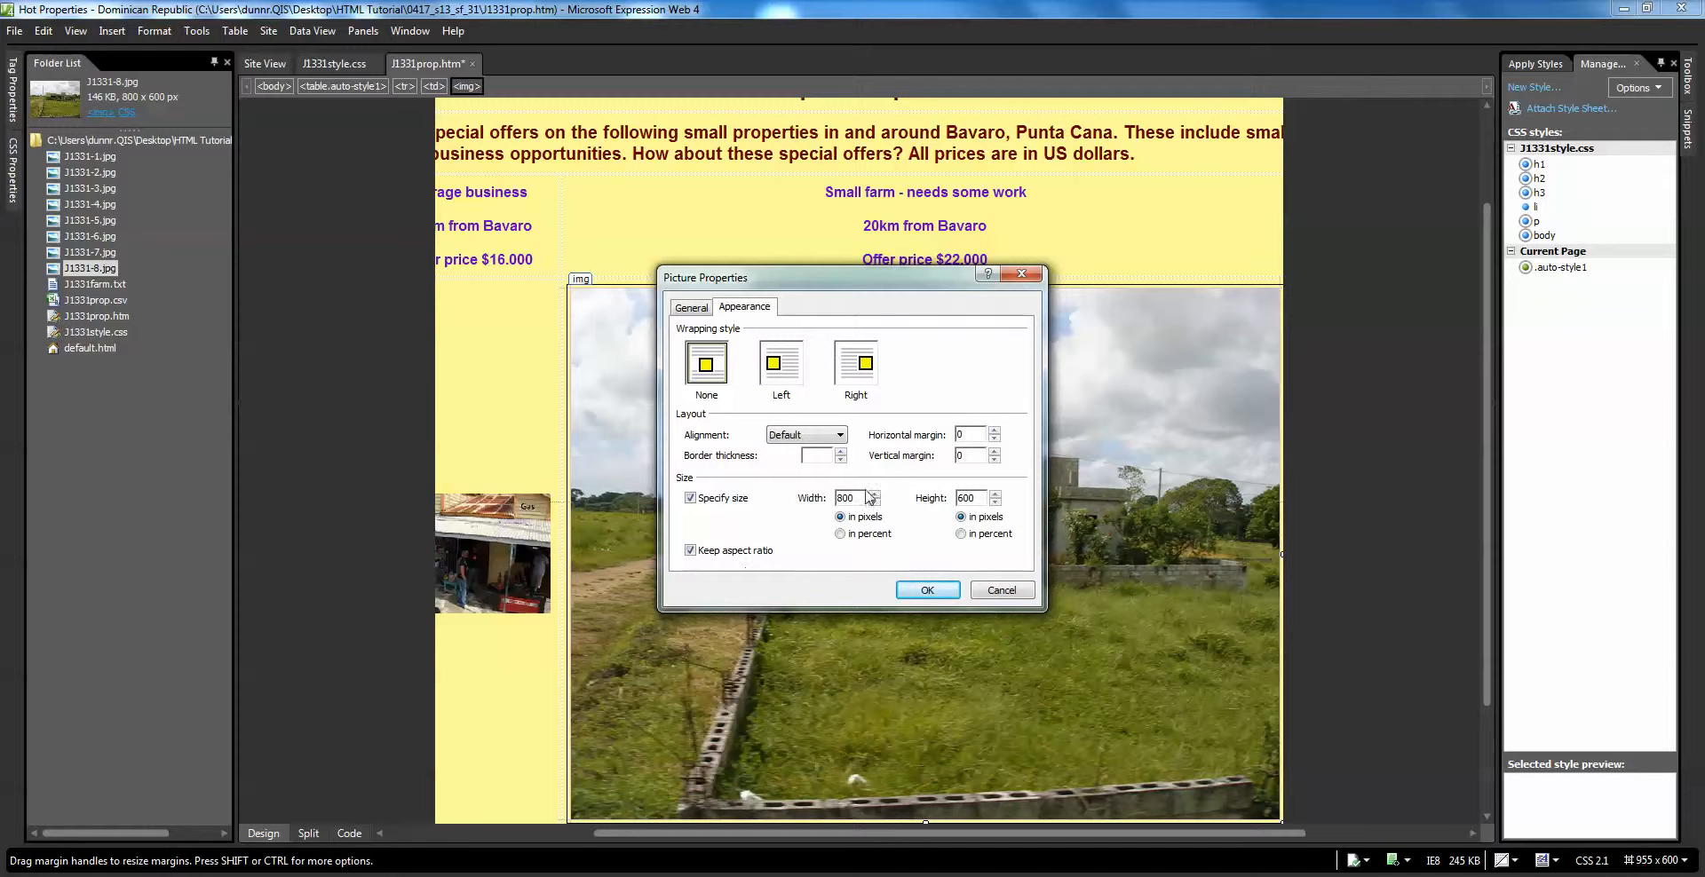
left_click_drag(860, 499, 813, 499)
type("180")
left_click(926, 590)
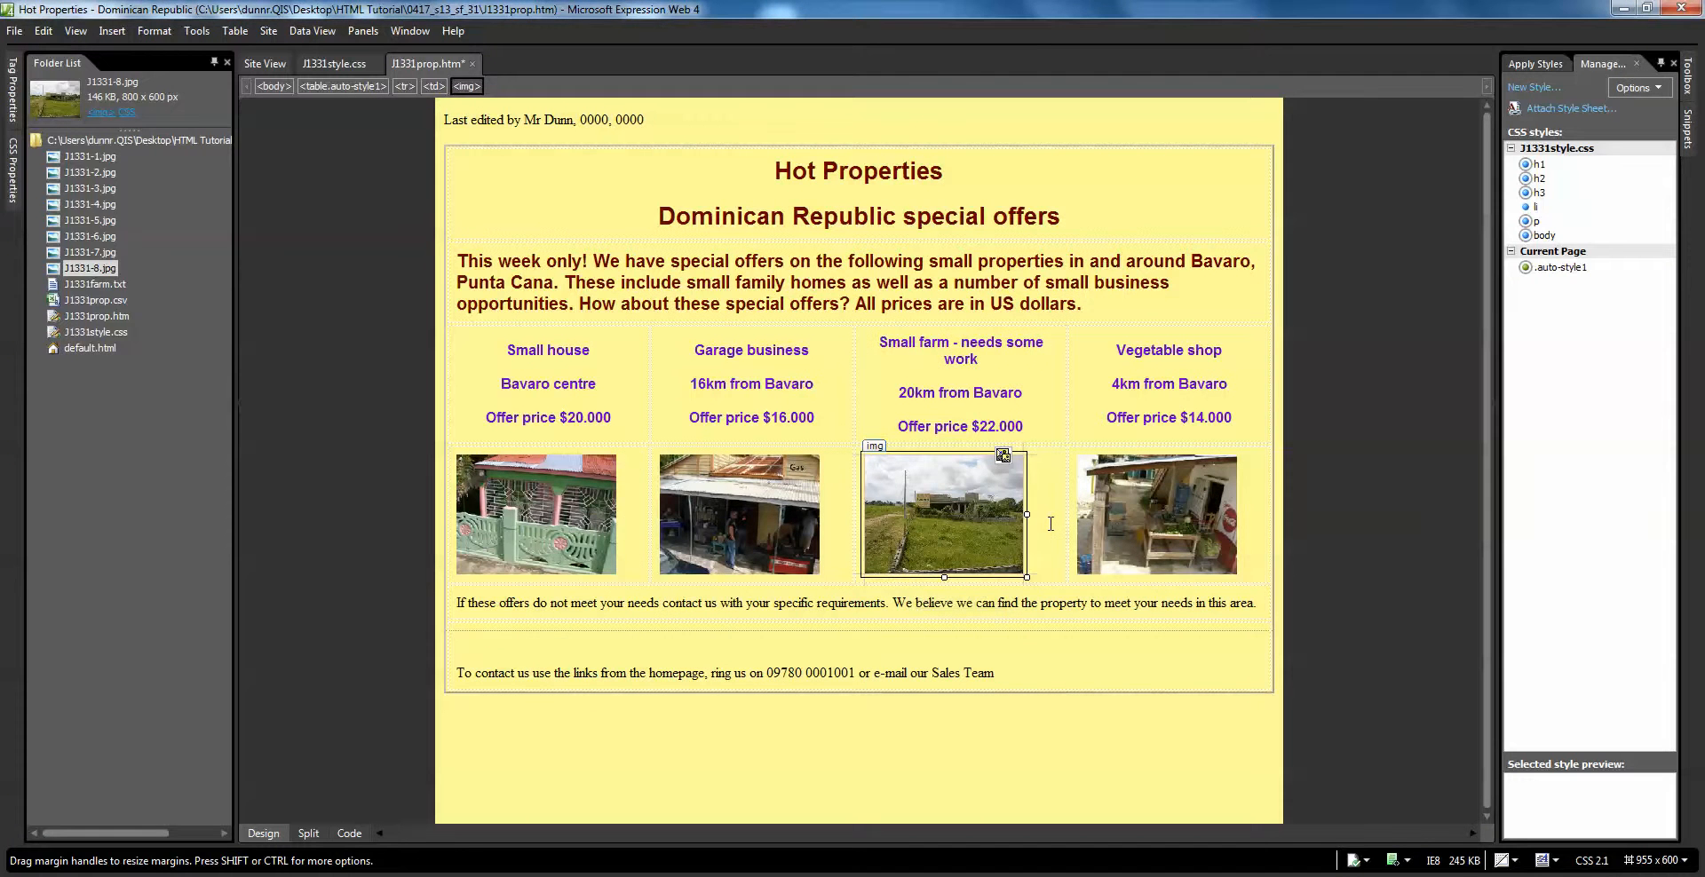
left_click(1051, 524)
Check the J1331-8 picture in the 0417_s13_sf_31 folder in Windows Explorer, and save J1331prop.htm back in Expression Web
key("alt+Tab")
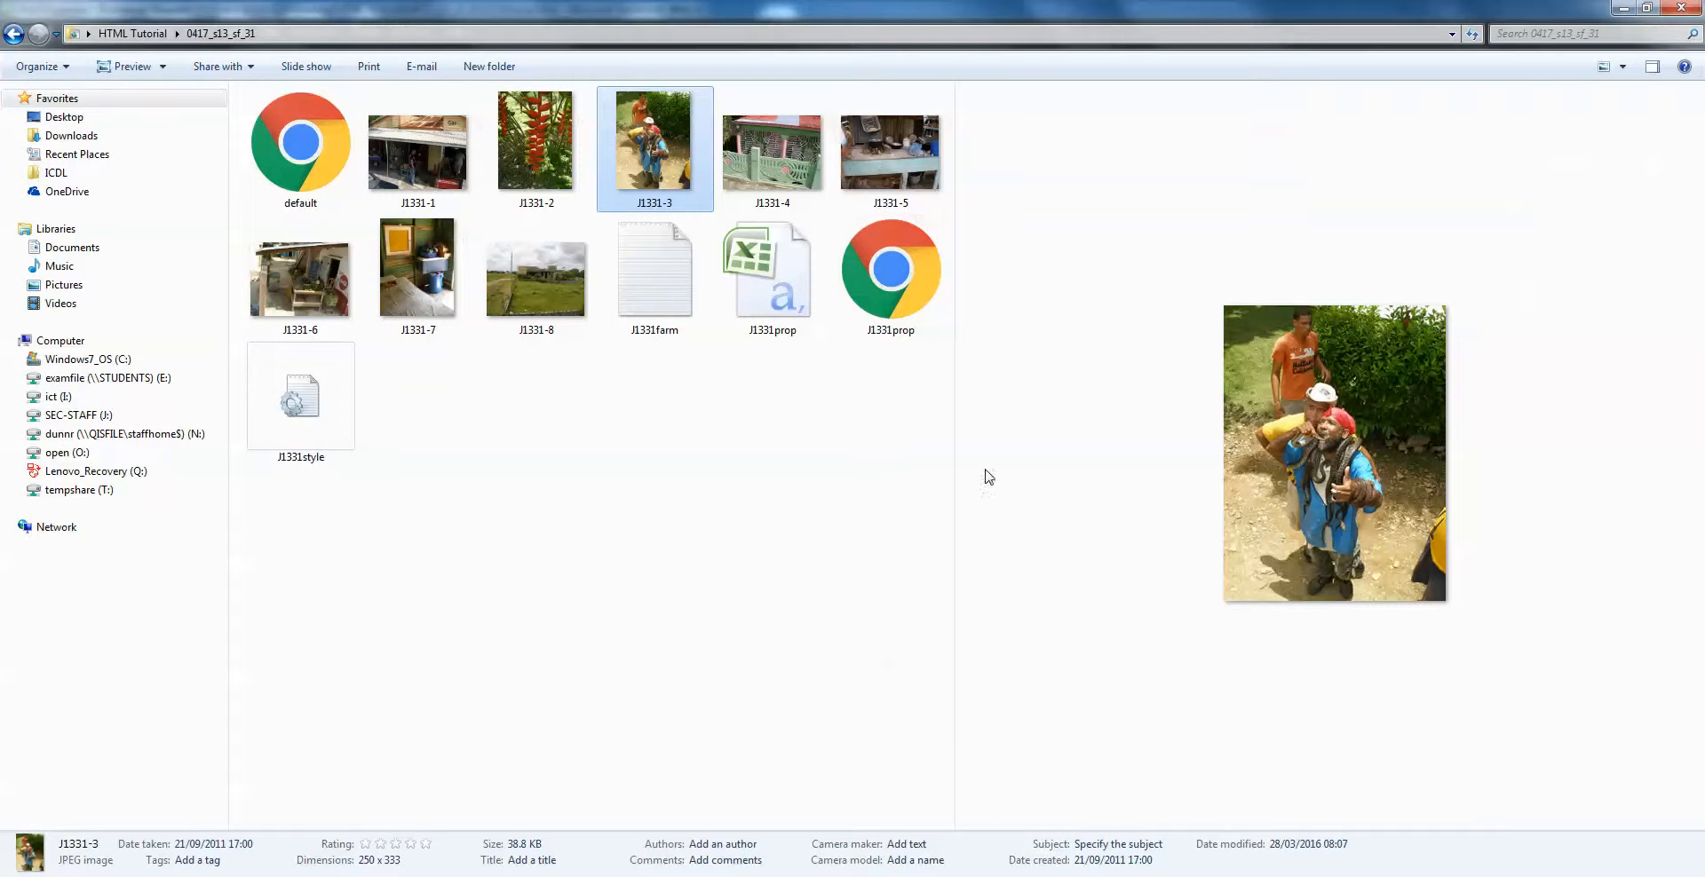
left_click(506, 292)
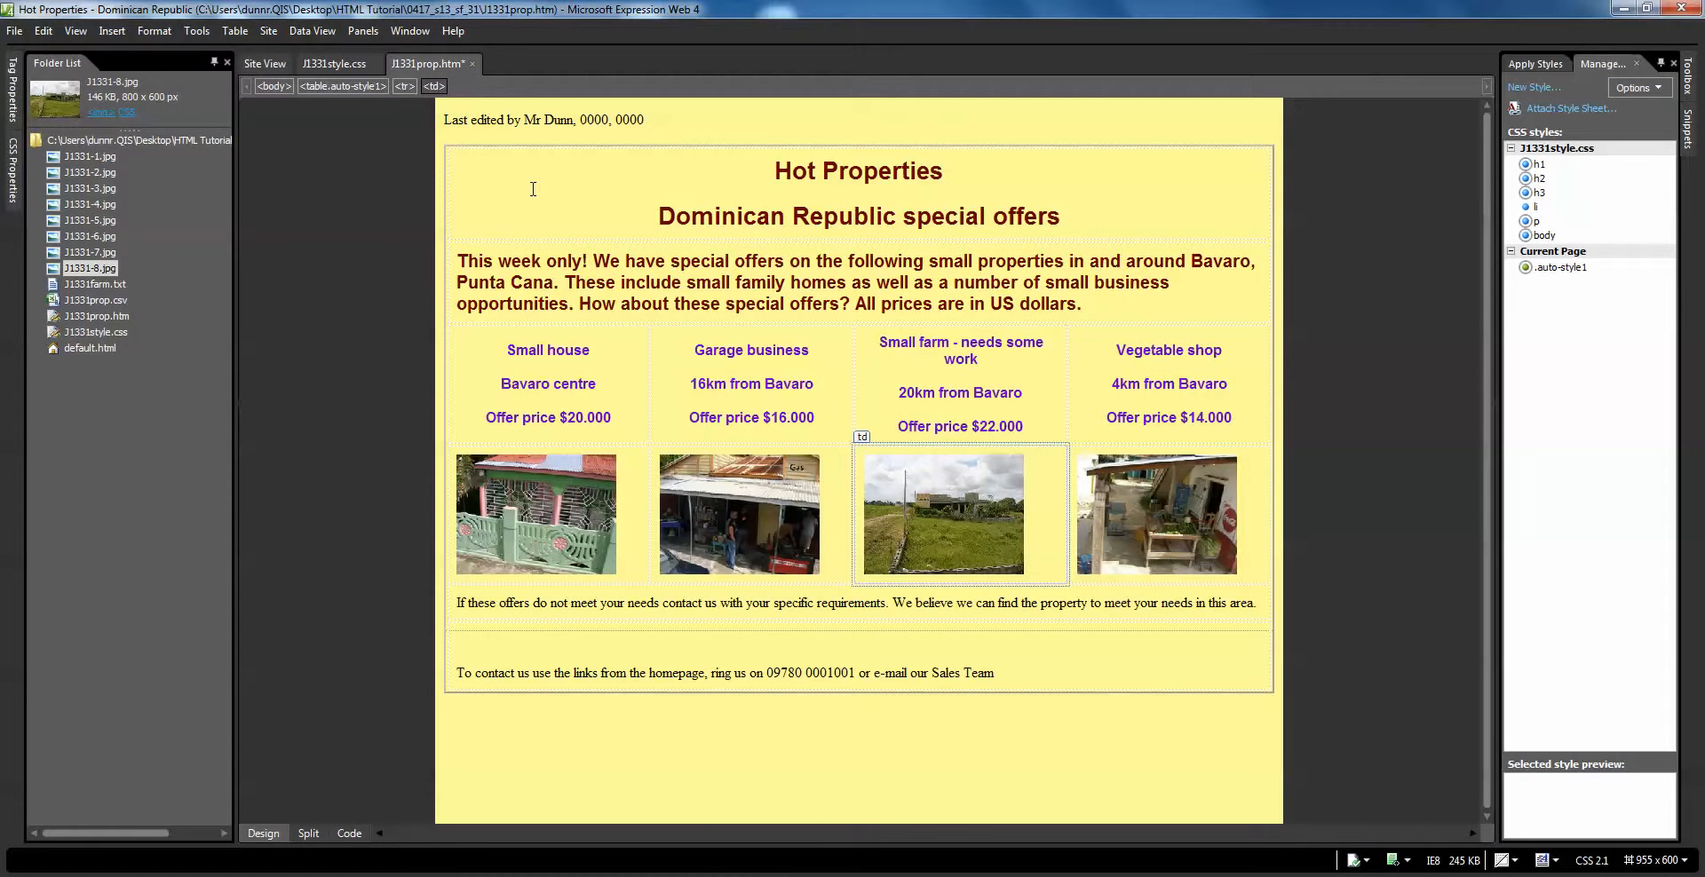
left_click(14, 30)
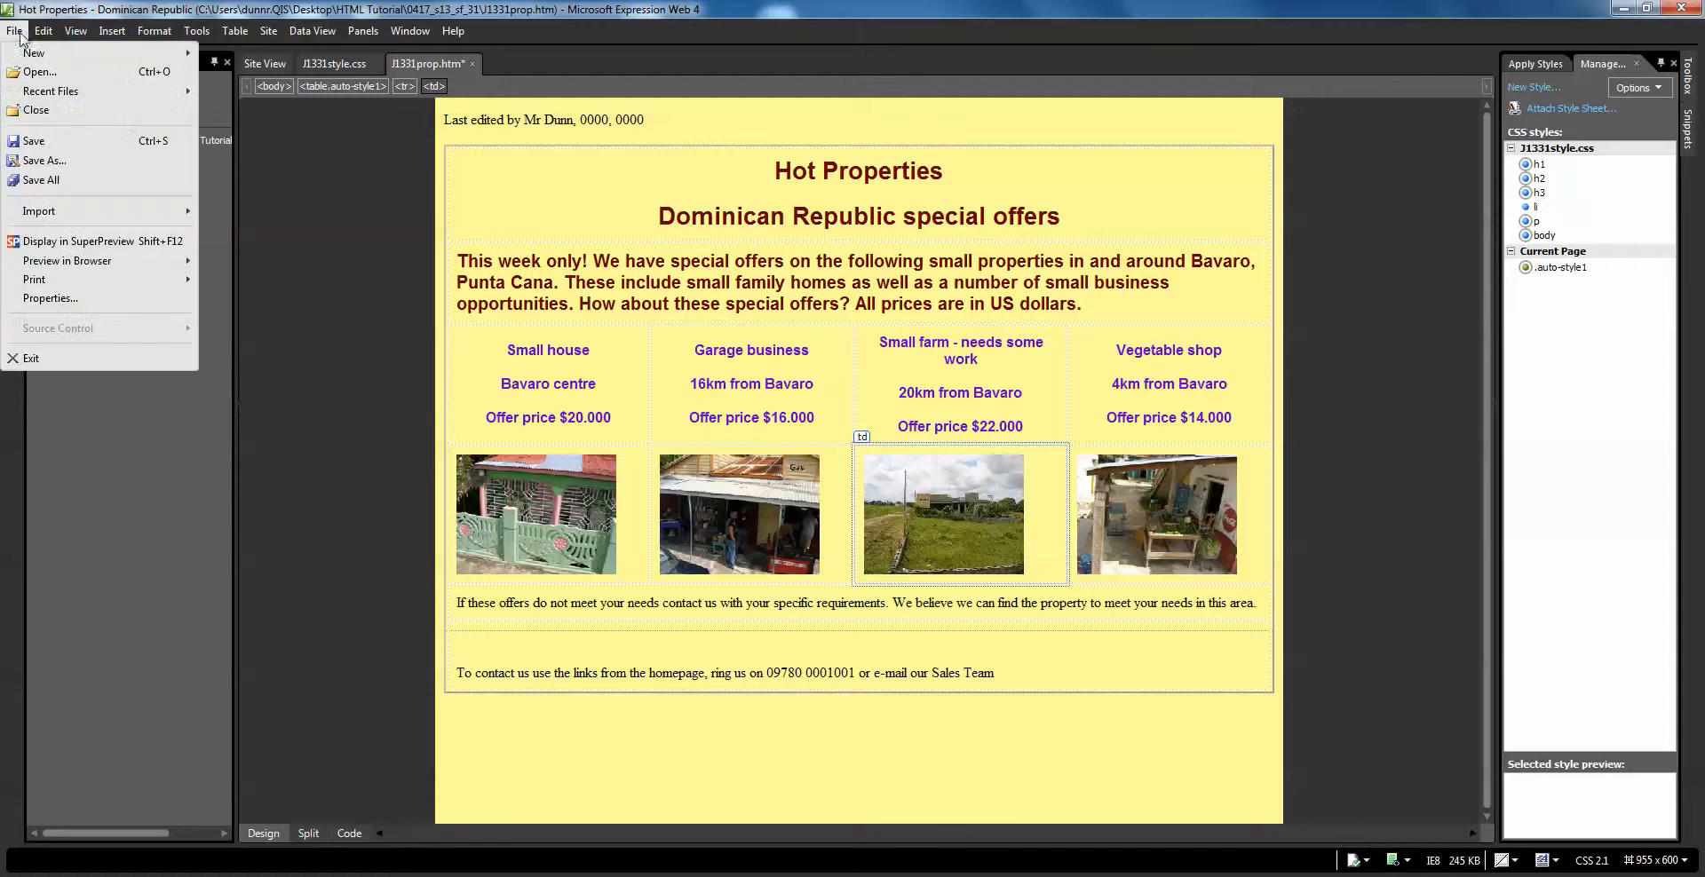
left_click(38, 139)
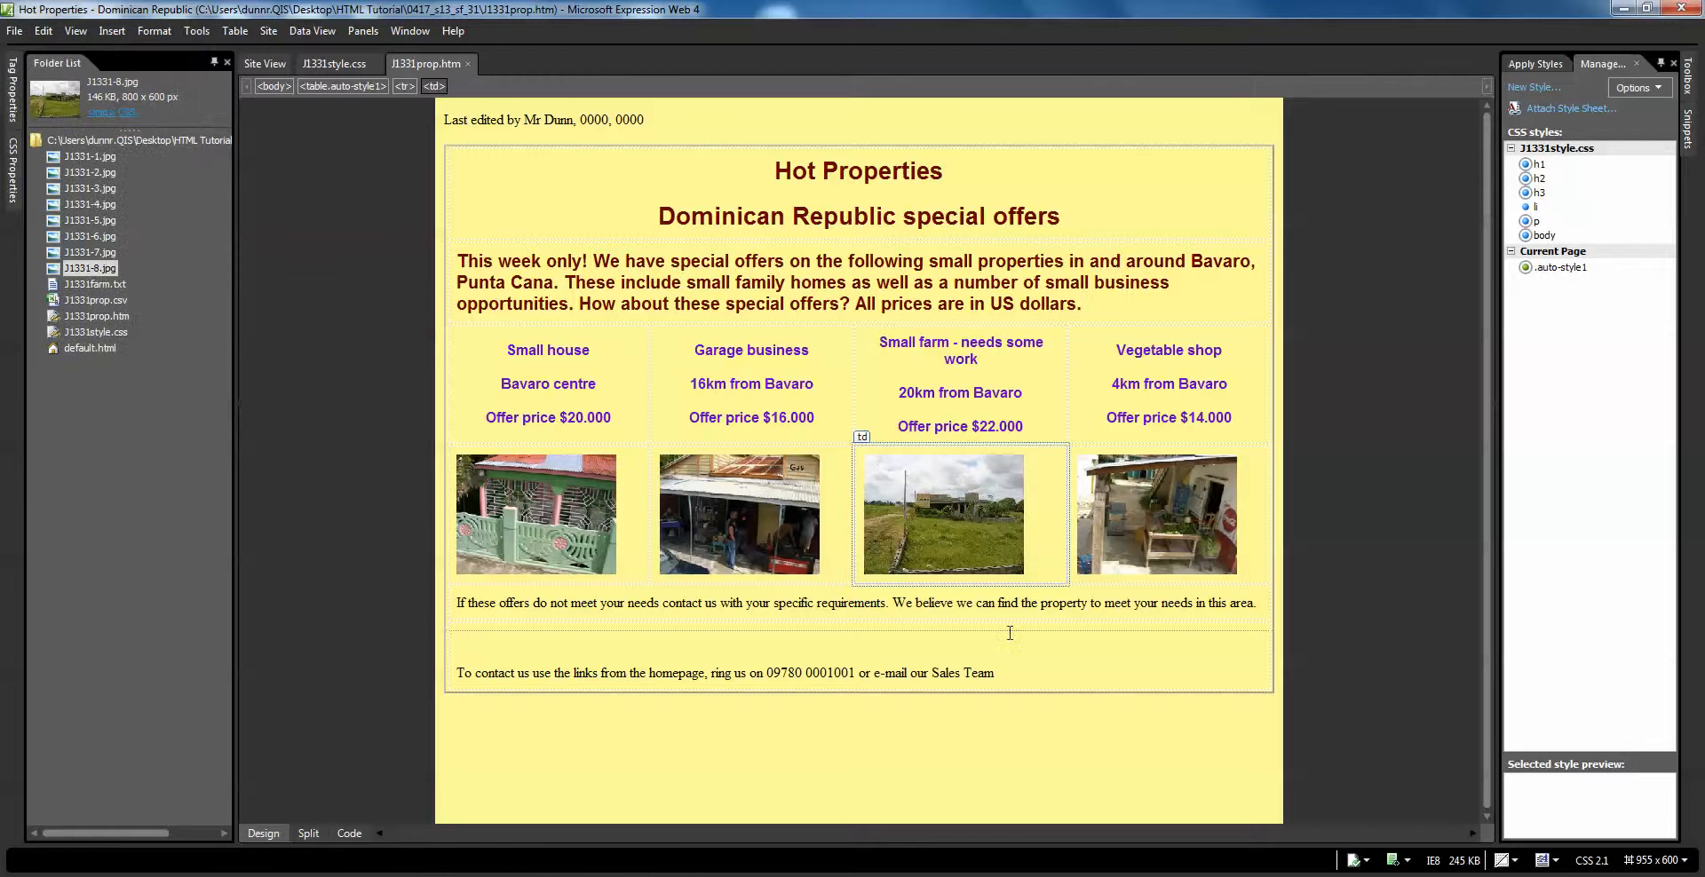
left_click(1017, 604)
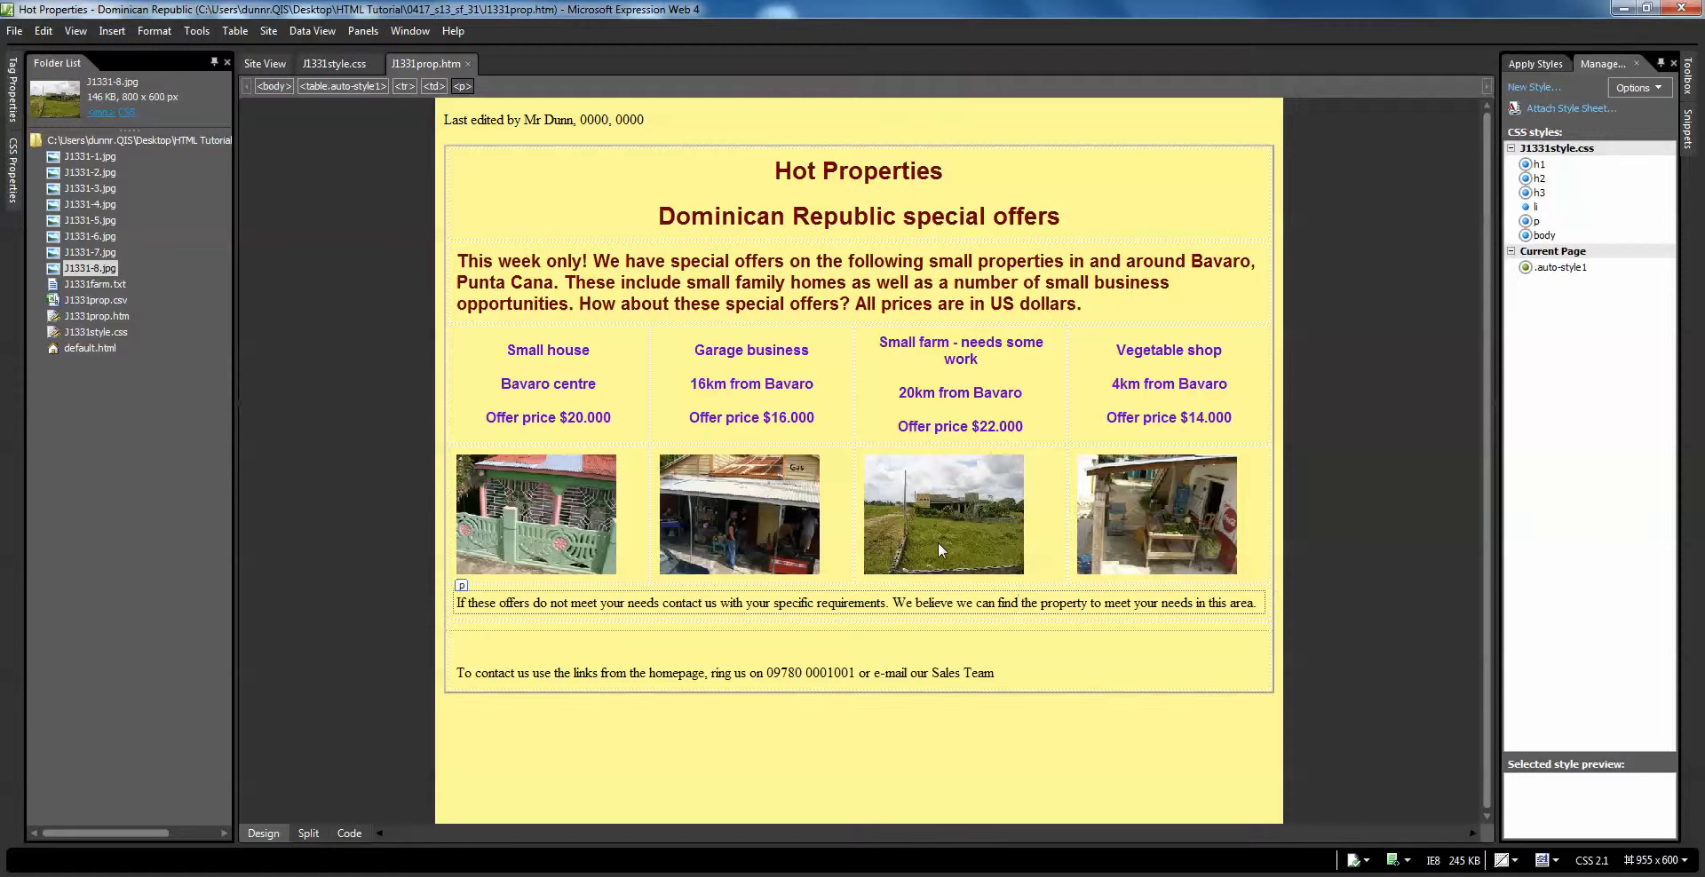
left_click(1084, 666)
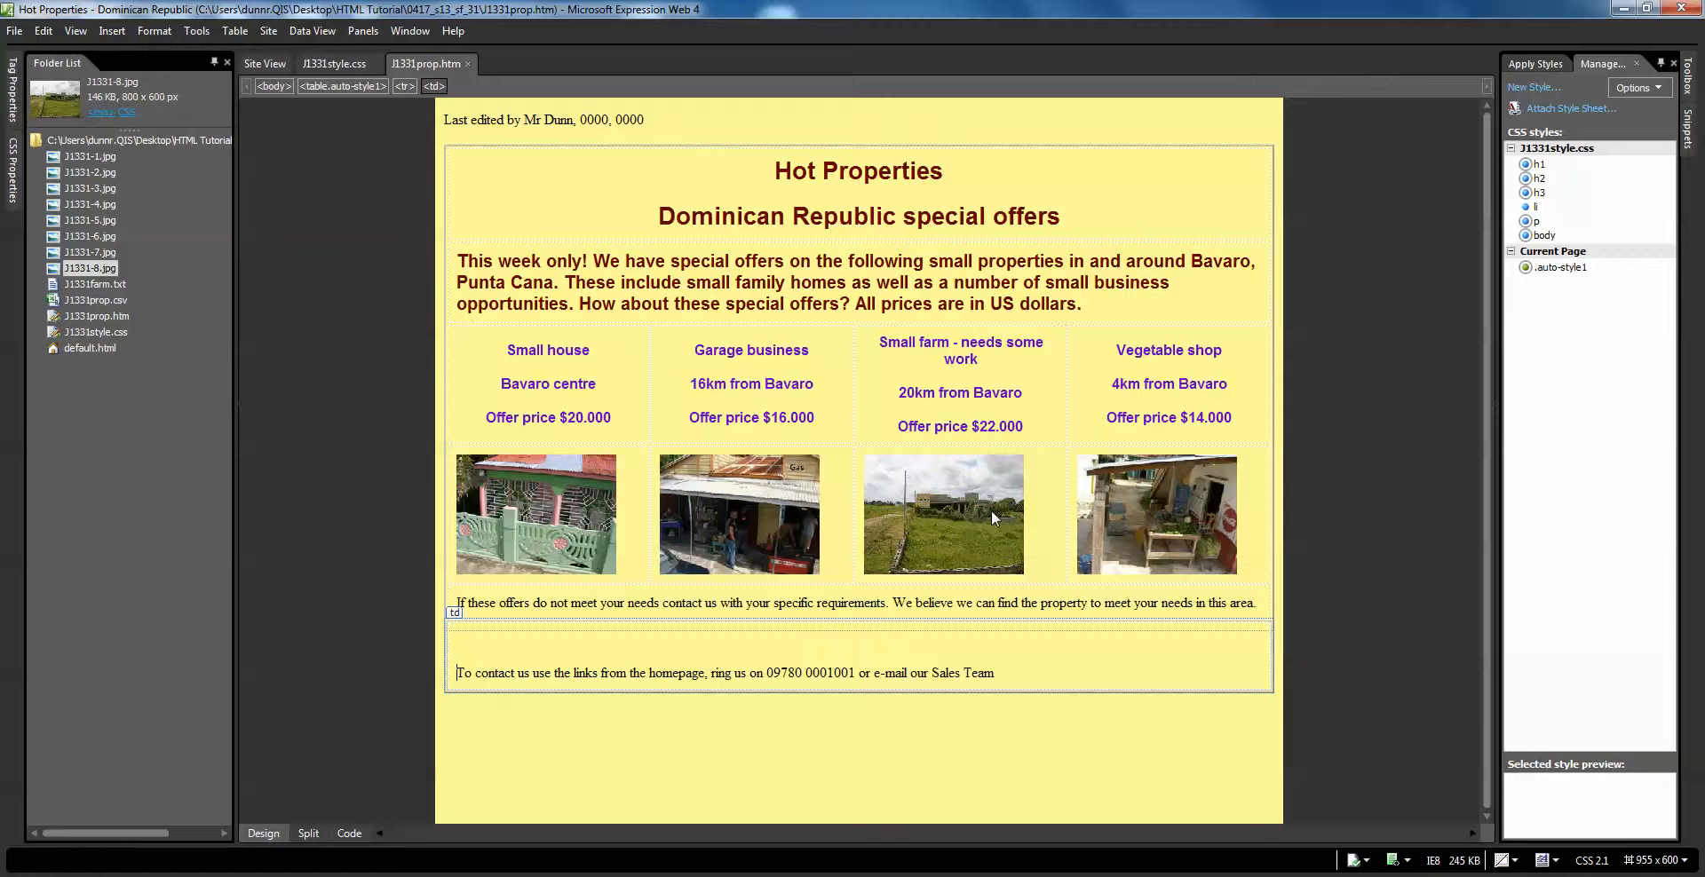
left_click(1542, 876)
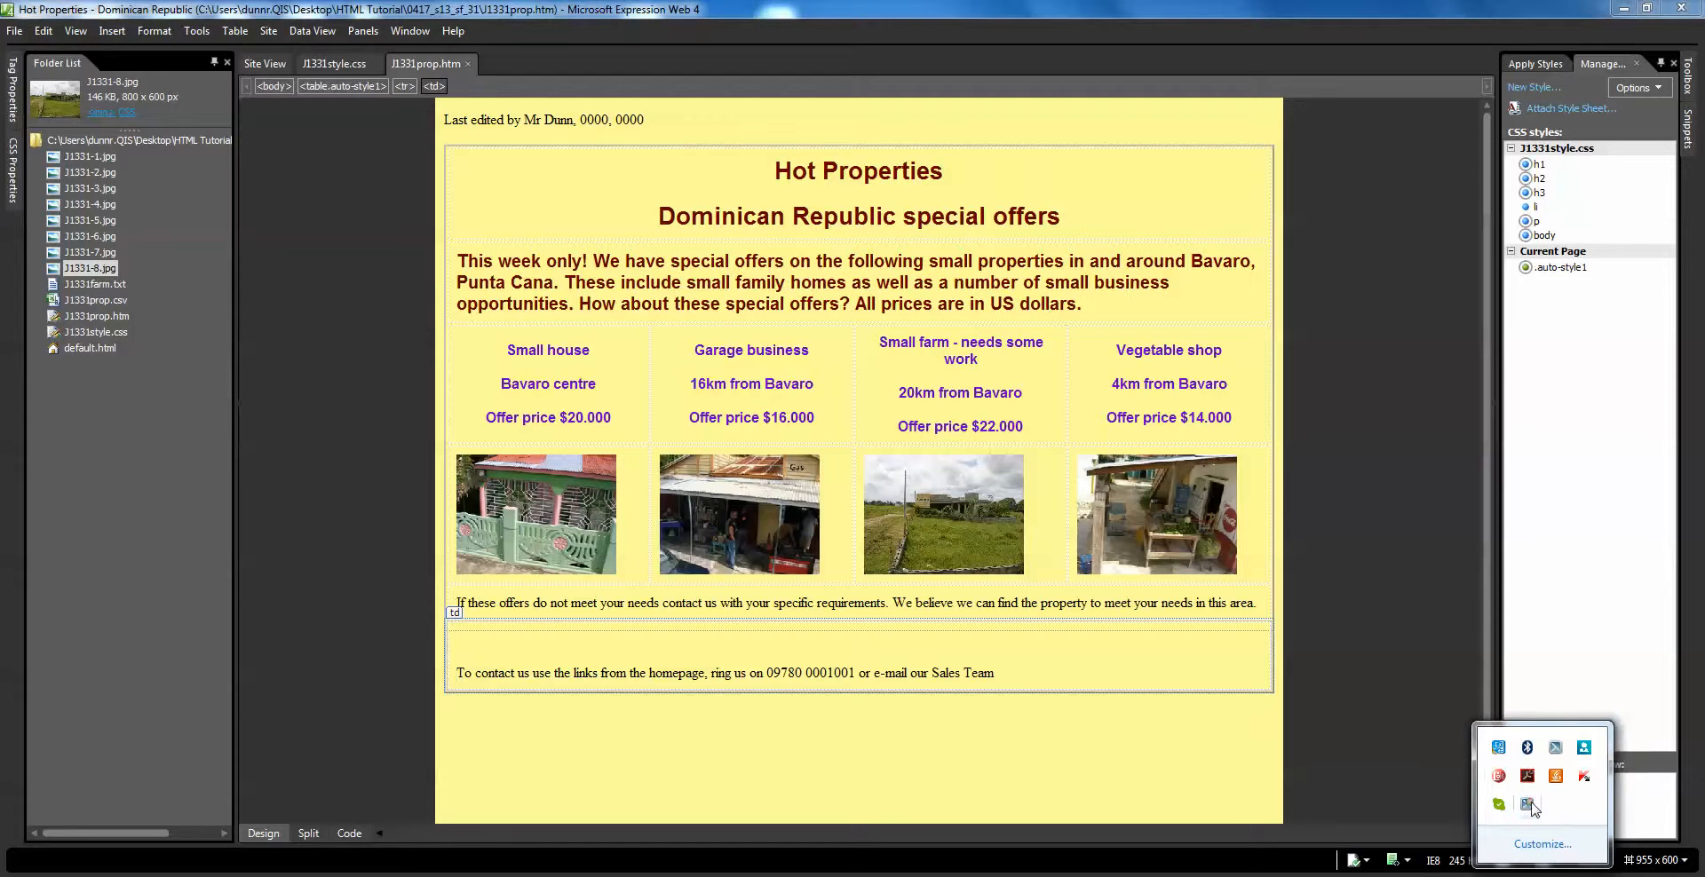